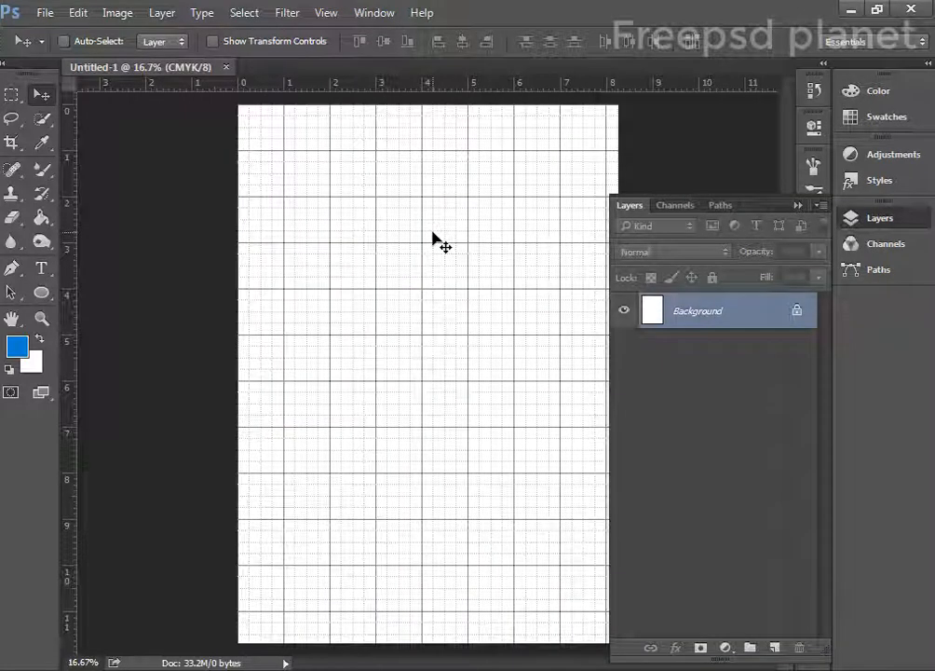
- Hide the grid and, in Pen tool Shape mode, draw a wavy edge about 2121 px wide from the page's left edge, about 3.3 in down
key(ctrl+apostrophe)
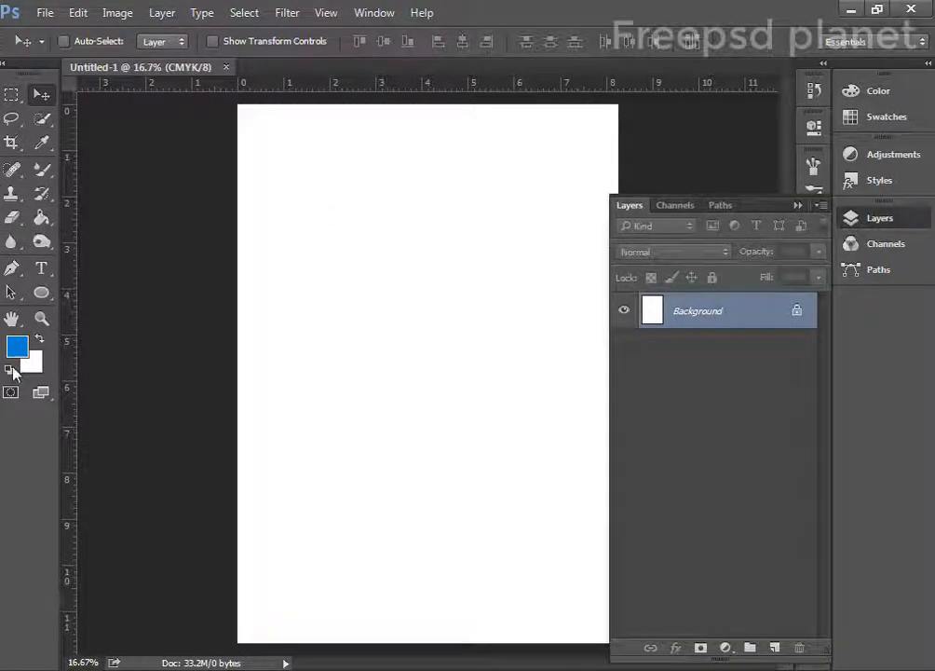
click(12, 268)
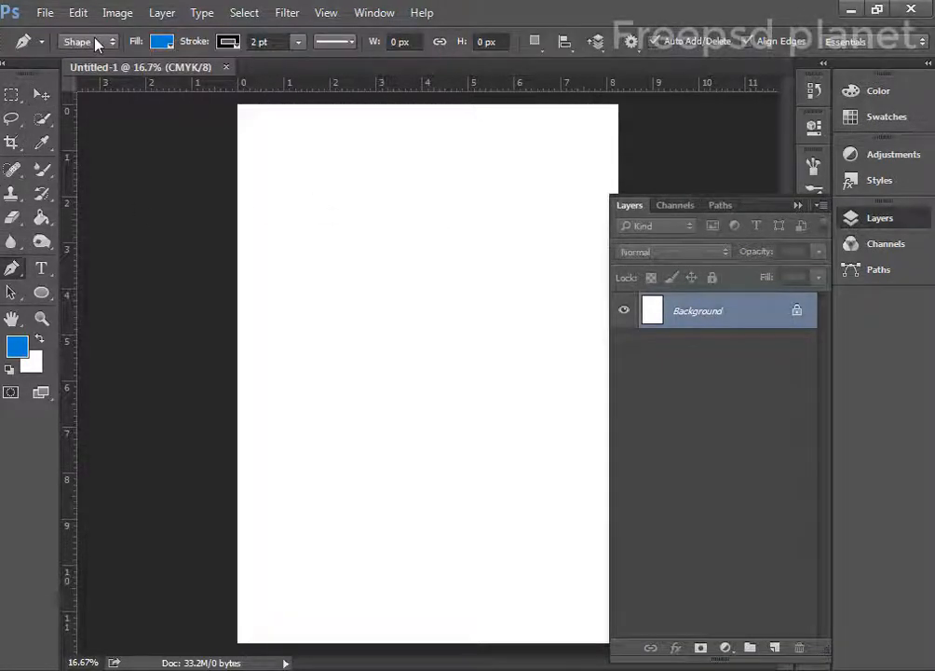
click(86, 42)
click(80, 60)
click(231, 258)
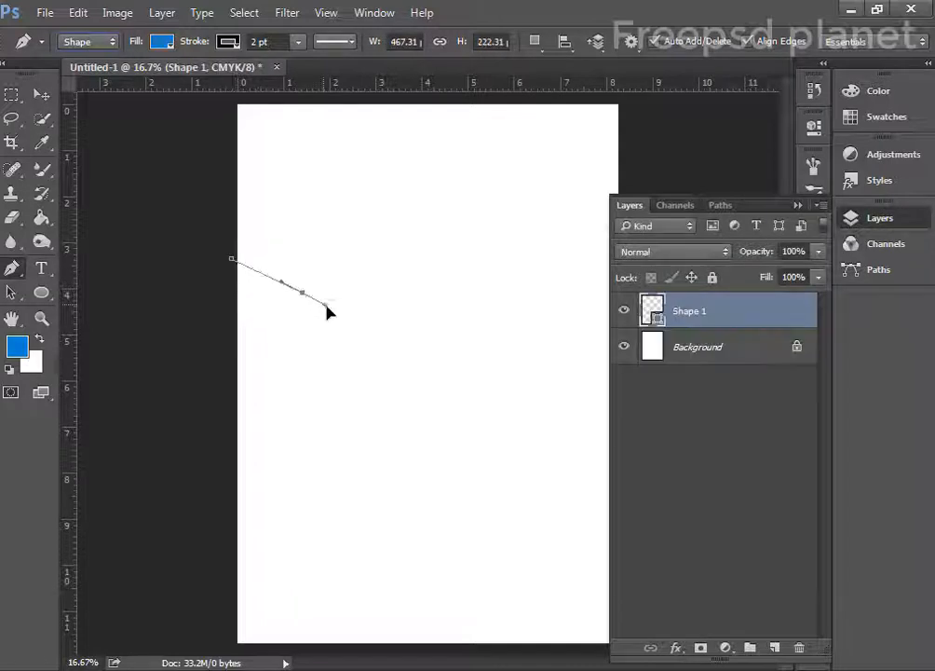
drag(326, 304, 333, 325)
drag(366, 279, 392, 263)
drag(480, 279, 508, 300)
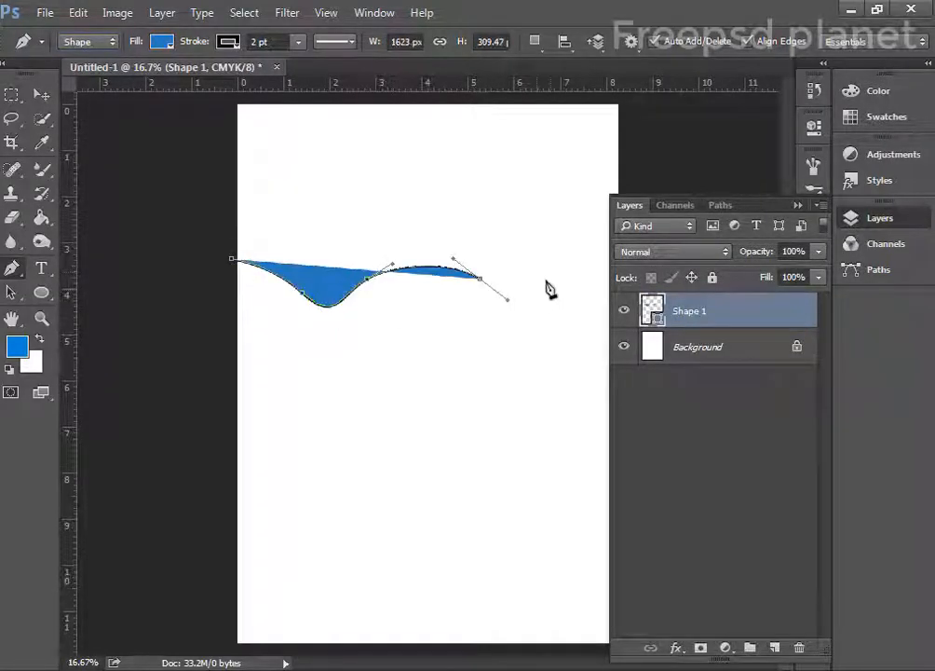
drag(557, 263, 573, 252)
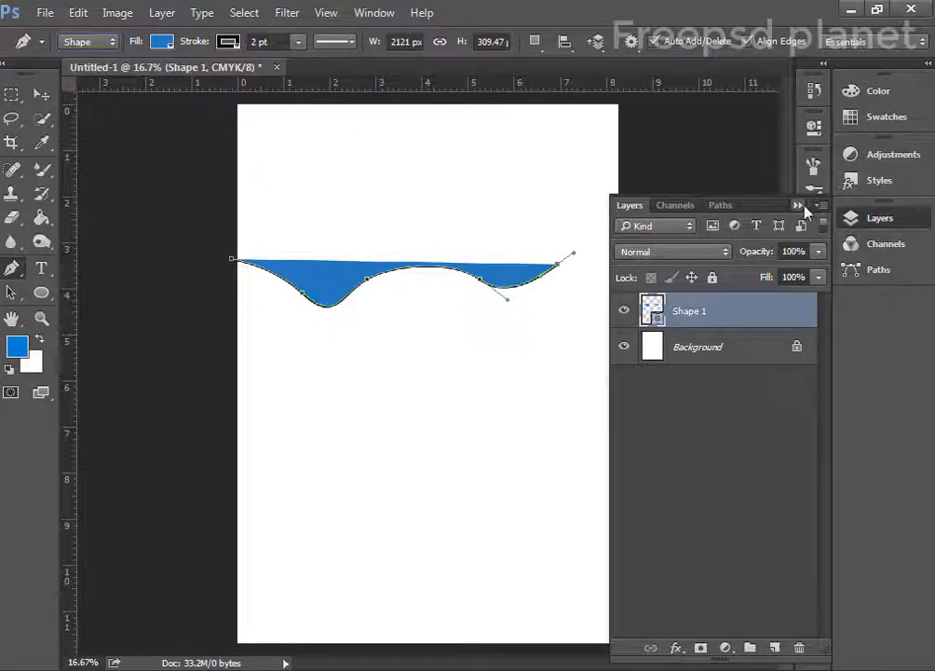
- Extend the wave past the right page edge and close the blue shape around the page's lower part, about 2918 by 2615 px overall
click(799, 205)
drag(603, 290, 650, 297)
click(661, 249)
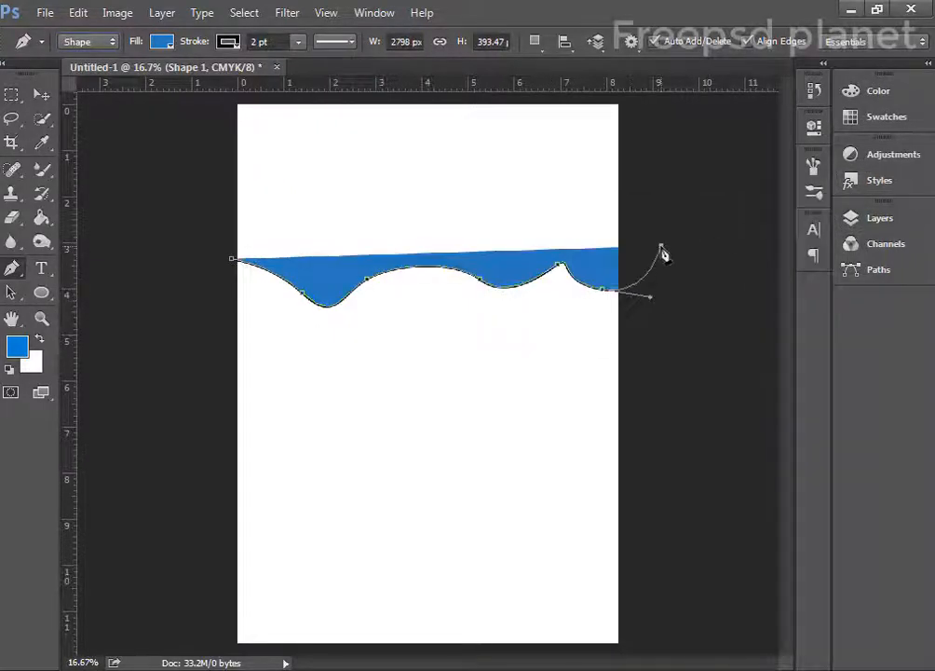
click(642, 647)
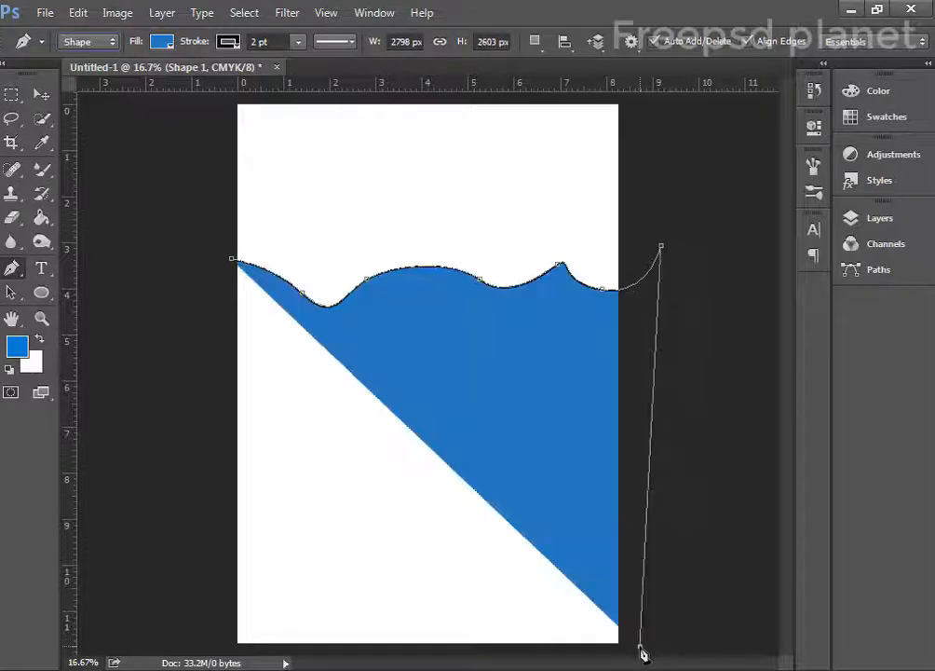
click(213, 645)
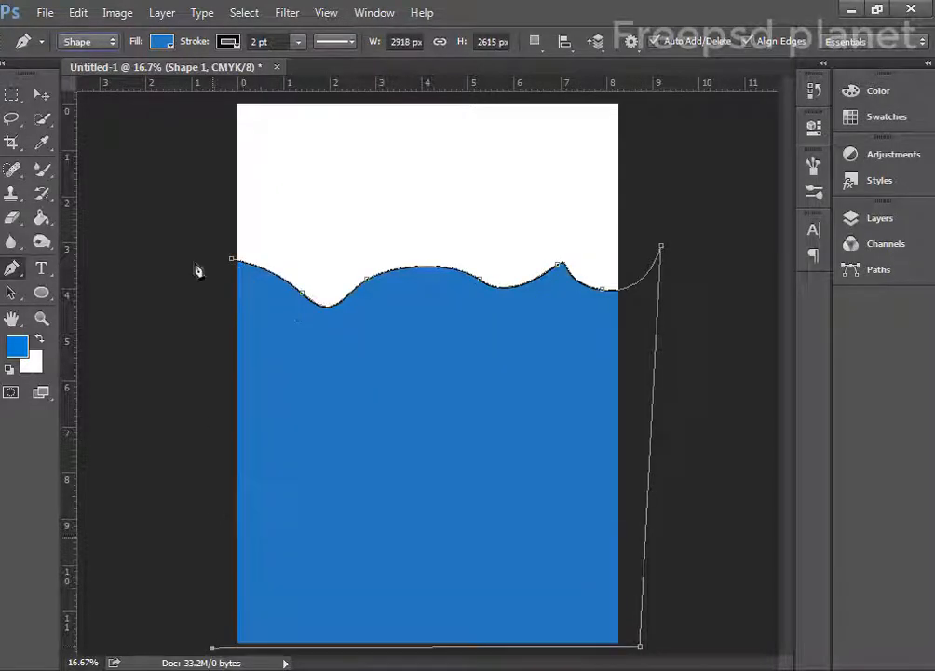
click(232, 259)
- Change the wave shape's stroke colour to yellow
click(228, 41)
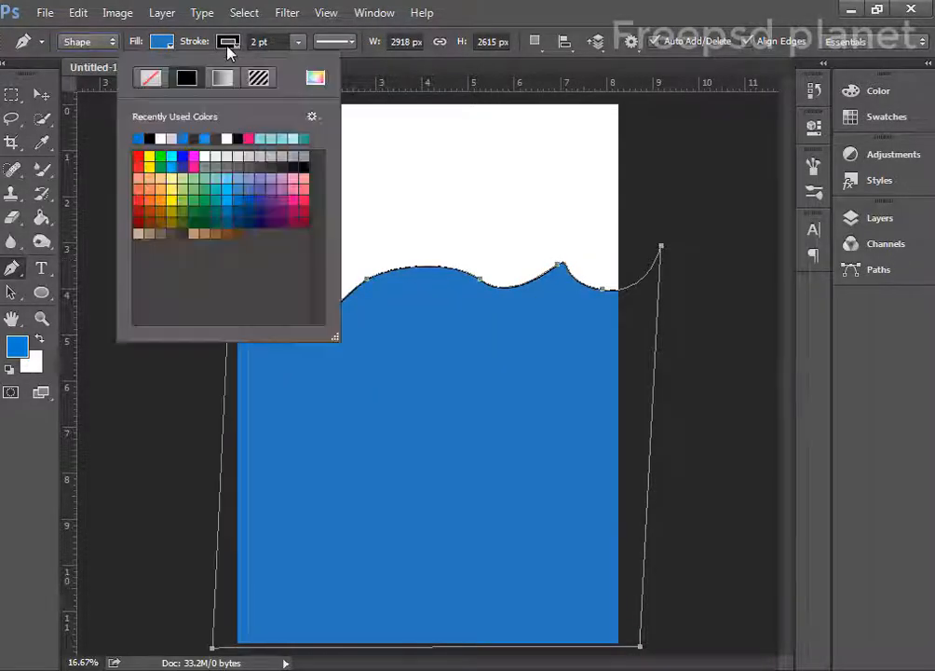
click(315, 79)
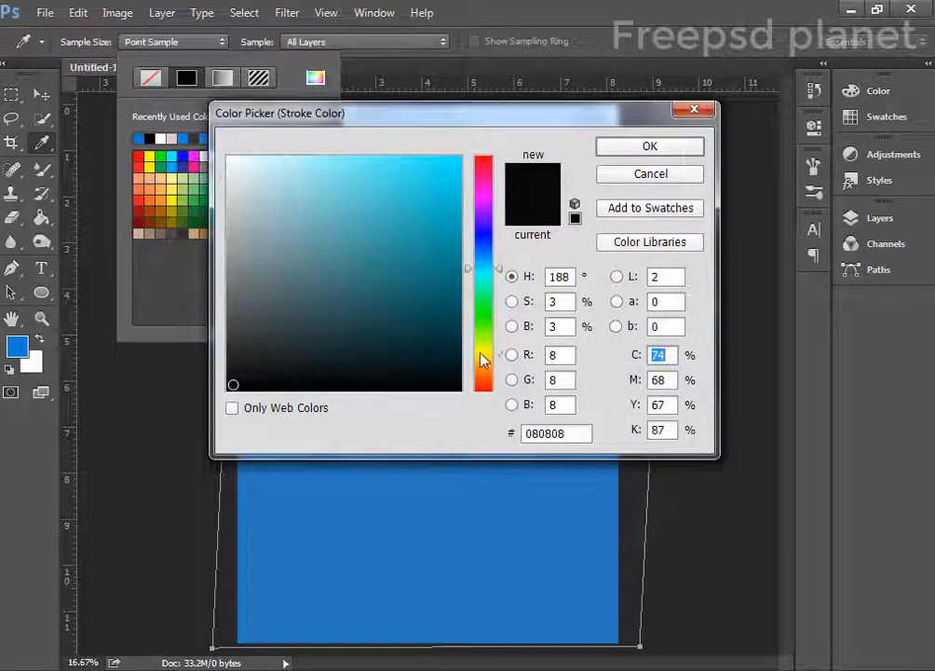
click(481, 356)
click(439, 184)
click(649, 146)
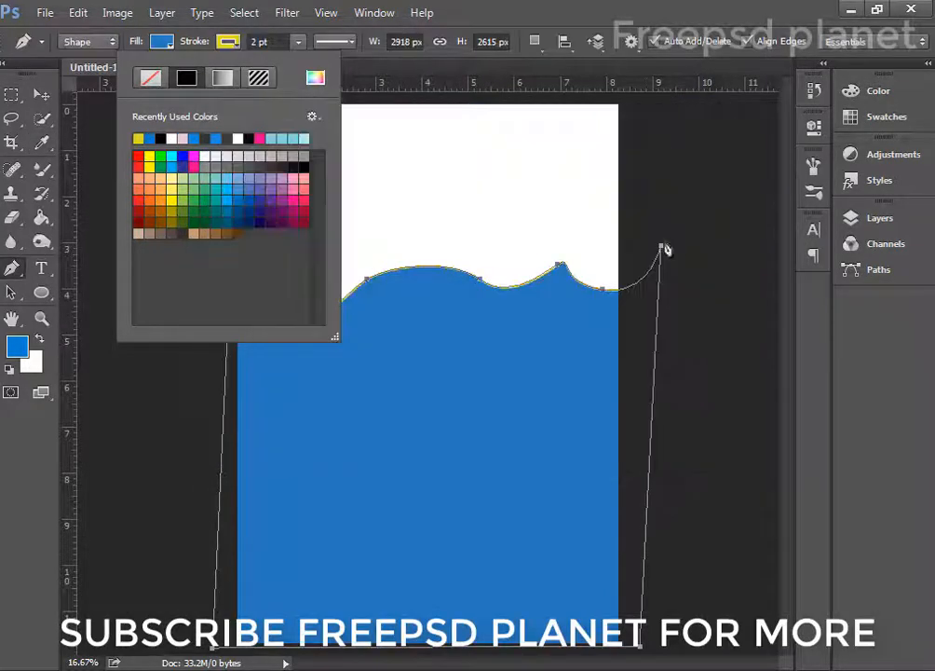
click(40, 97)
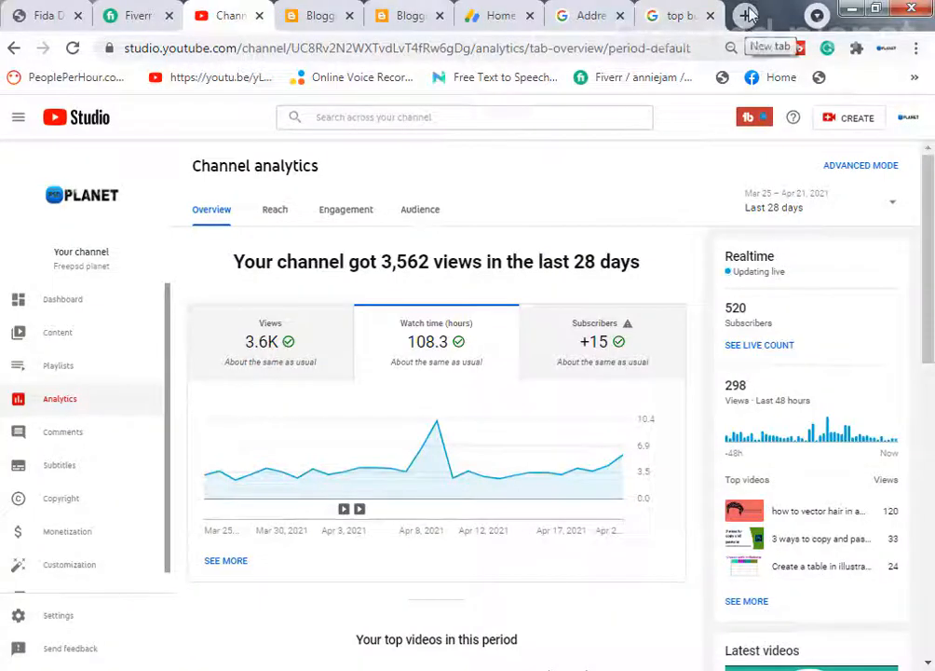
- Switch to the web browser and open pixabay.com in a new tab
click(745, 15)
click(570, 50)
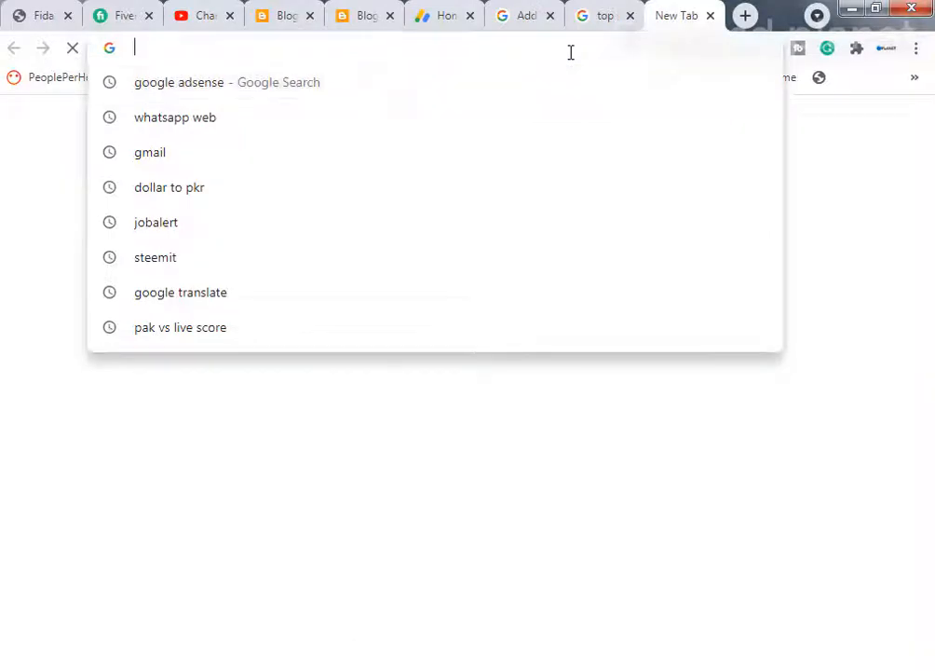
text(pixa)
key(Return)
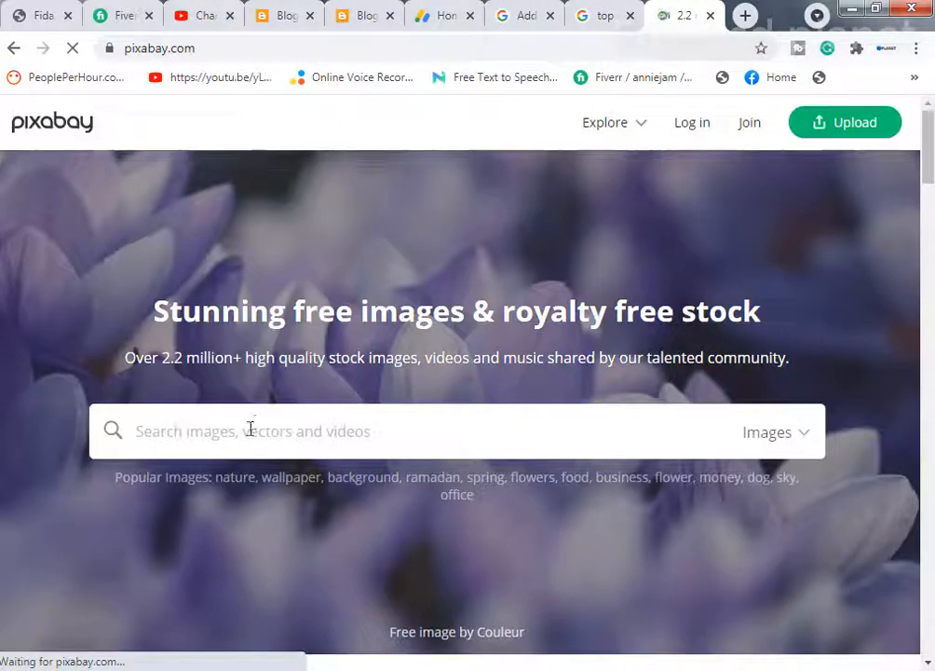
- Search Pixabay's images for "business building"
click(250, 428)
text(busines)
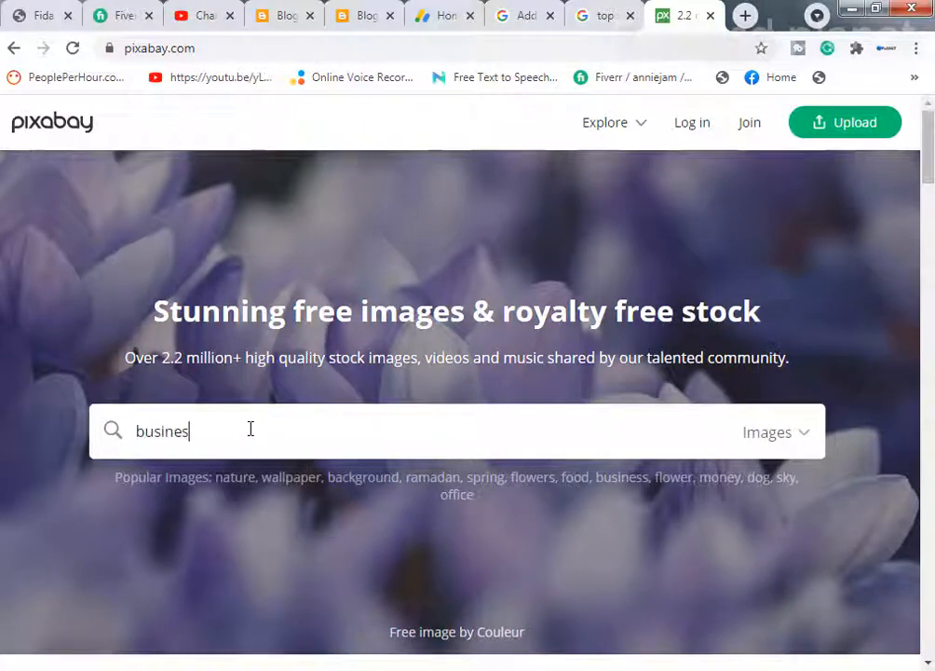
text(s building)
key(Return)
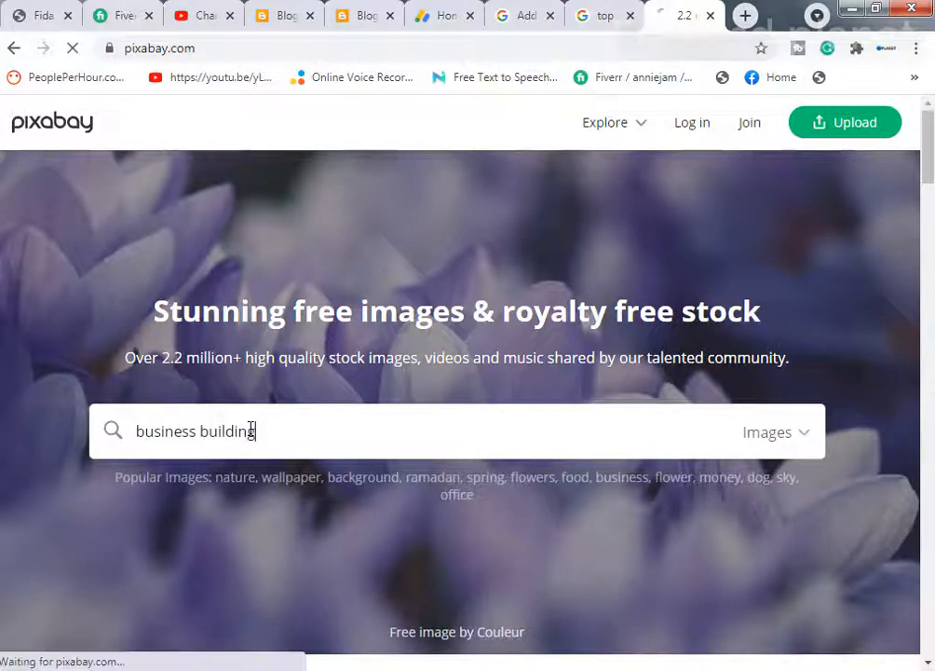
- Browse the image results and open the black-and-white city skyline photo tagged Skyscrapers and High Rises
scroll(447, 363, down, 6)
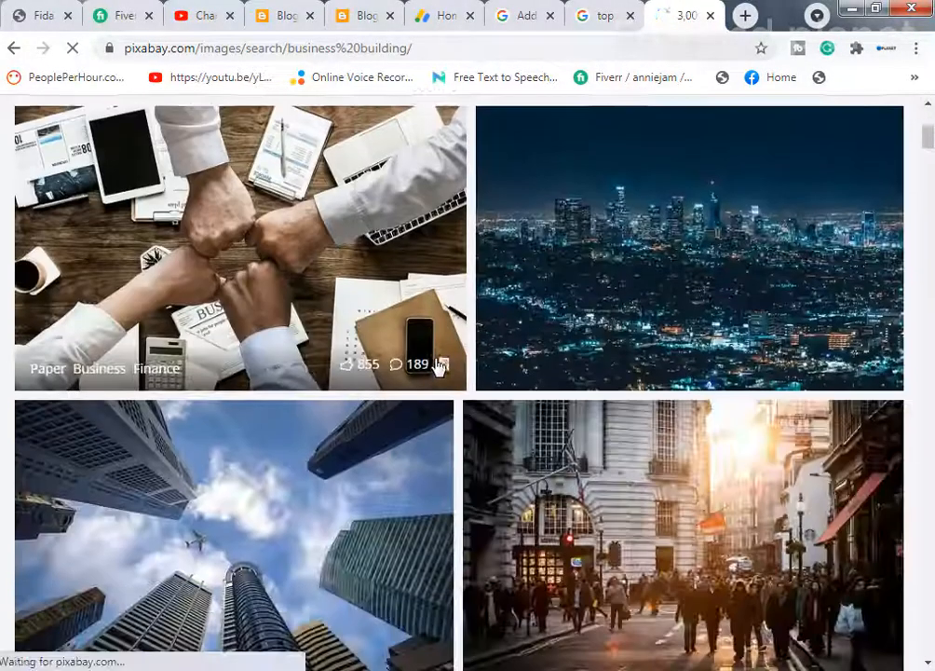
scroll(438, 366, down, 12)
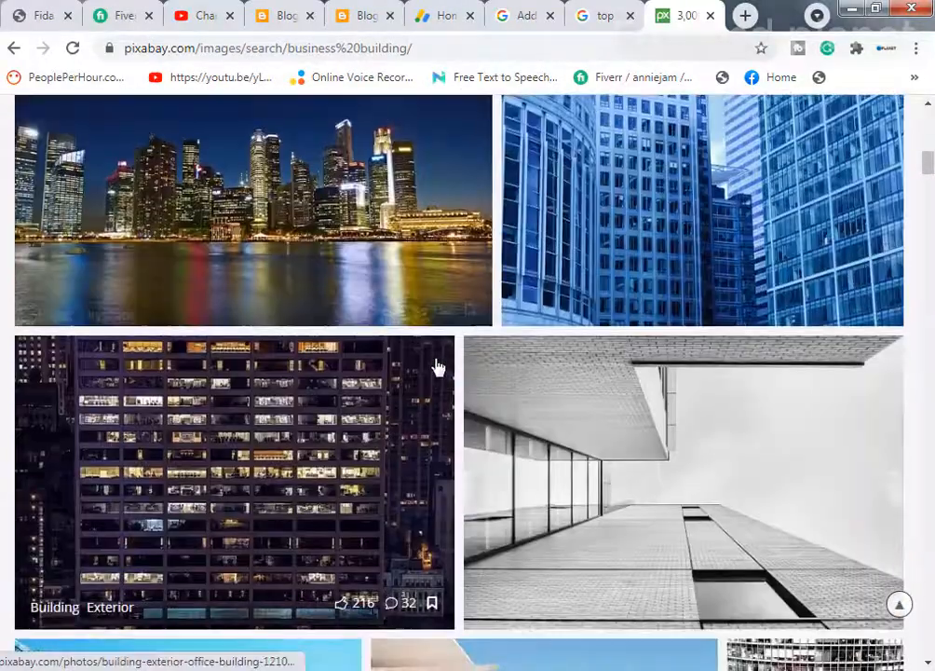
scroll(438, 366, down, 3)
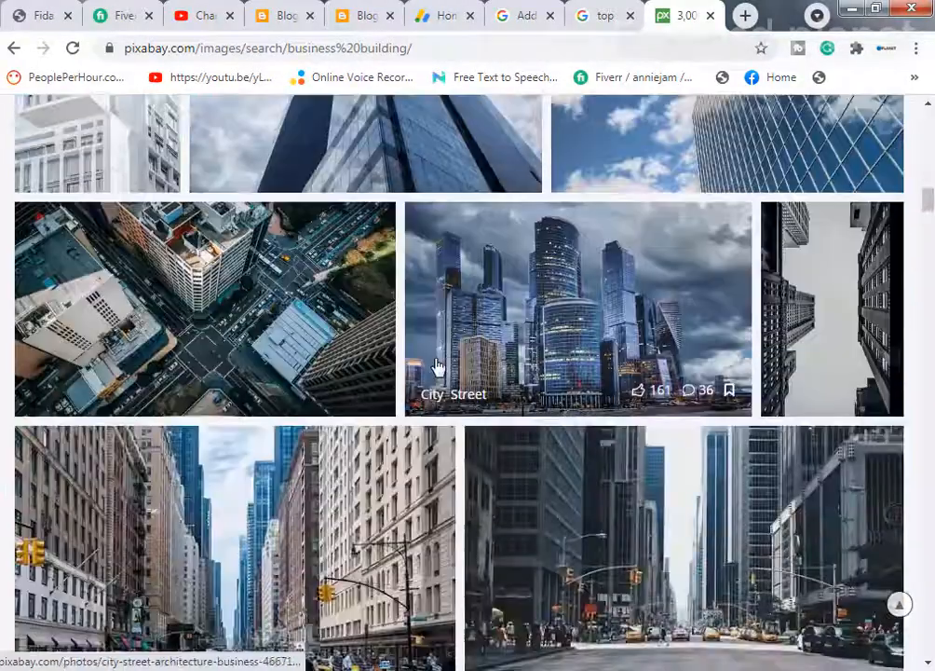
scroll(610, 325, down, 2)
scroll(610, 325, down, 9)
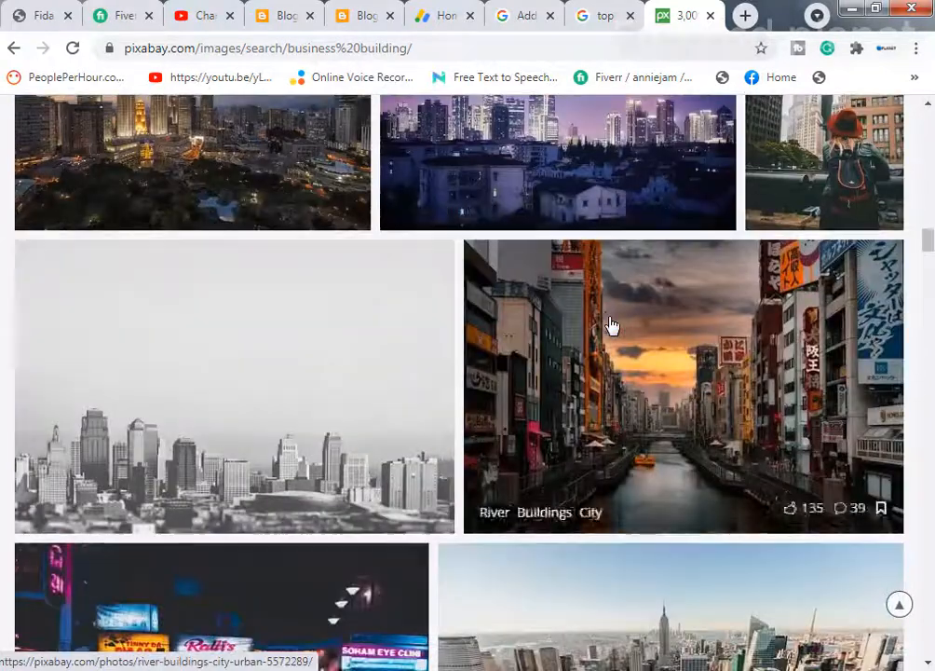
click(150, 432)
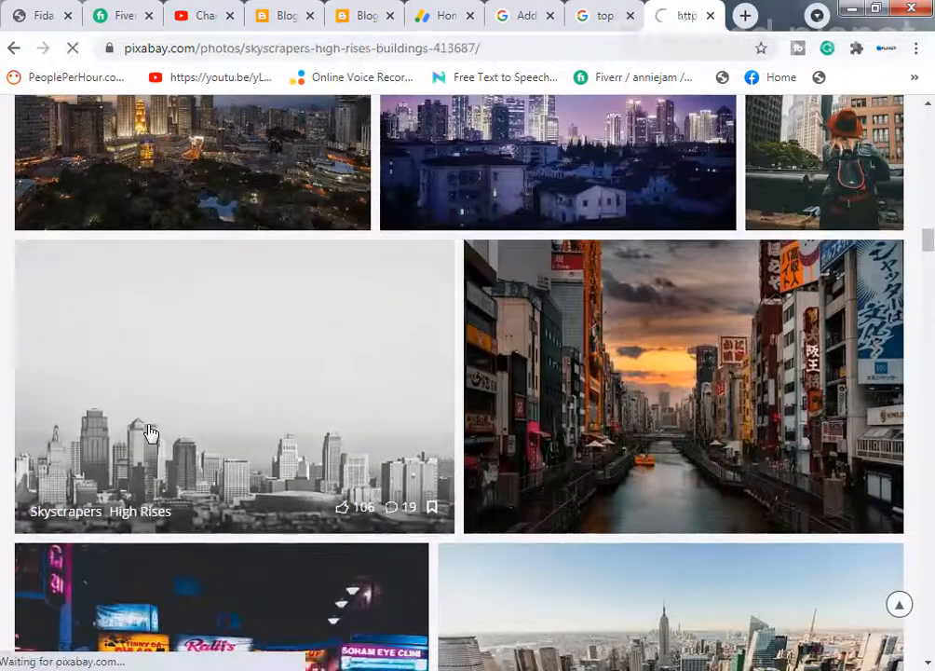
- Download the skyline photo as a 1920×1280 JPG, completing the traffic lights CAPTCHA
click(741, 476)
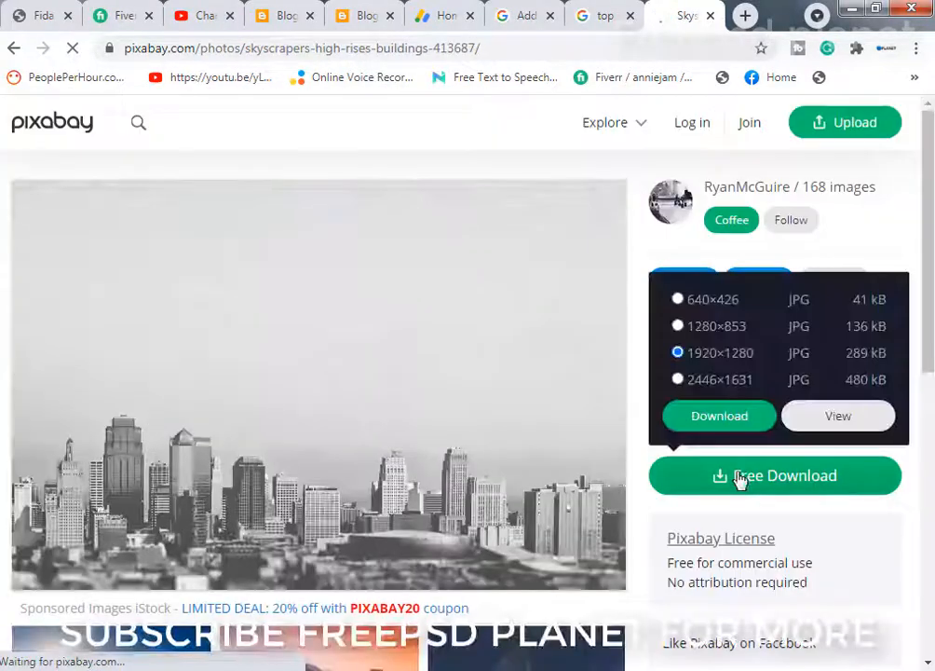
click(712, 416)
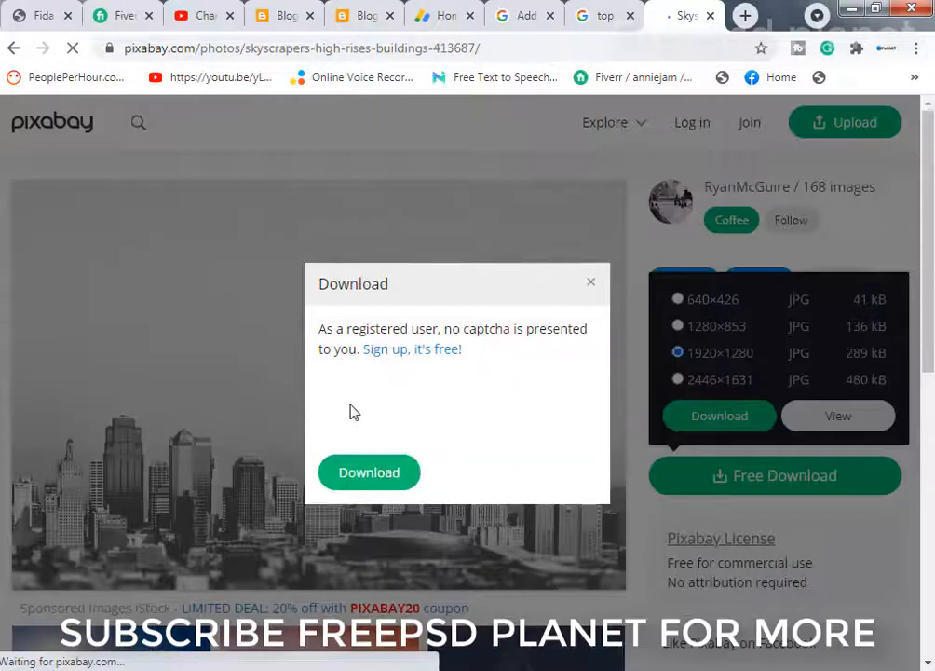
click(362, 475)
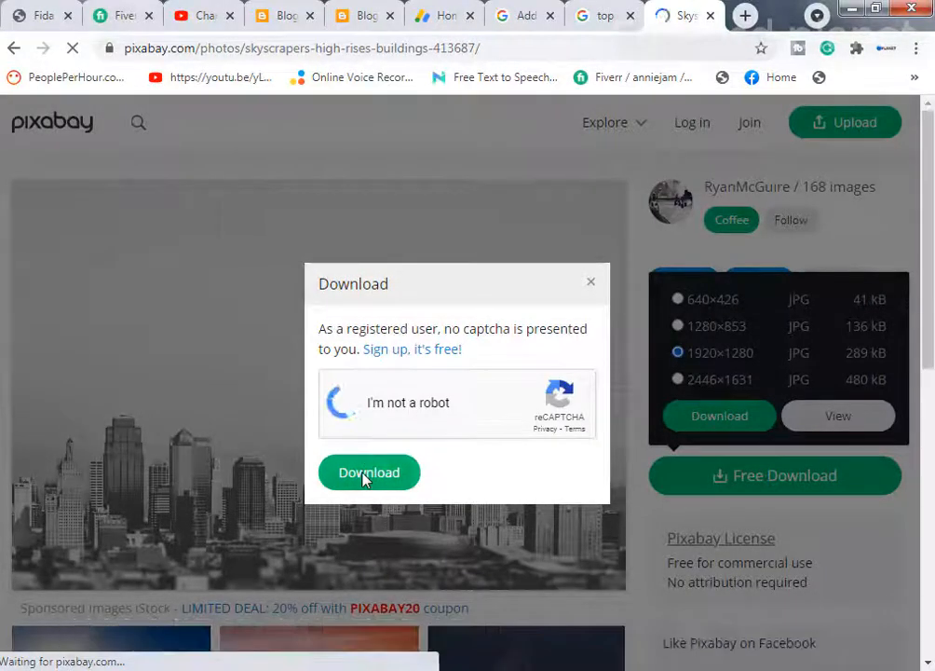
click(658, 440)
click(595, 465)
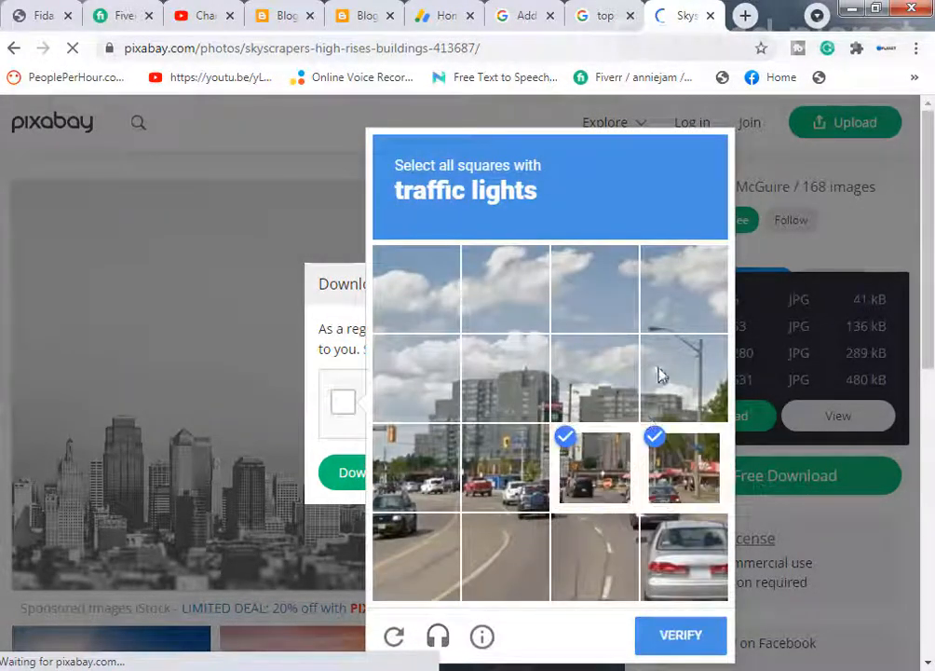
click(506, 465)
click(416, 465)
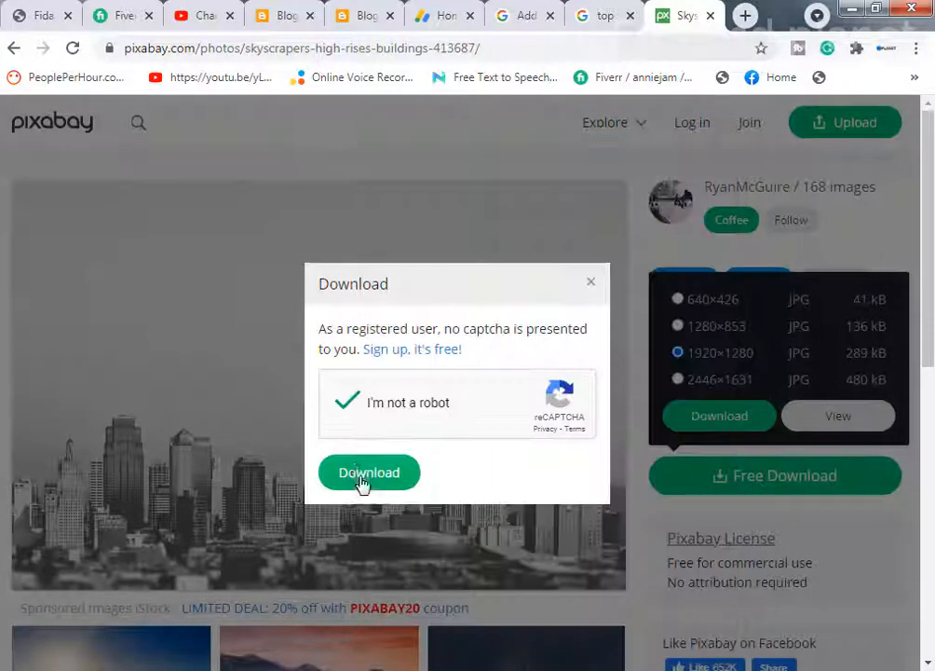
click(359, 479)
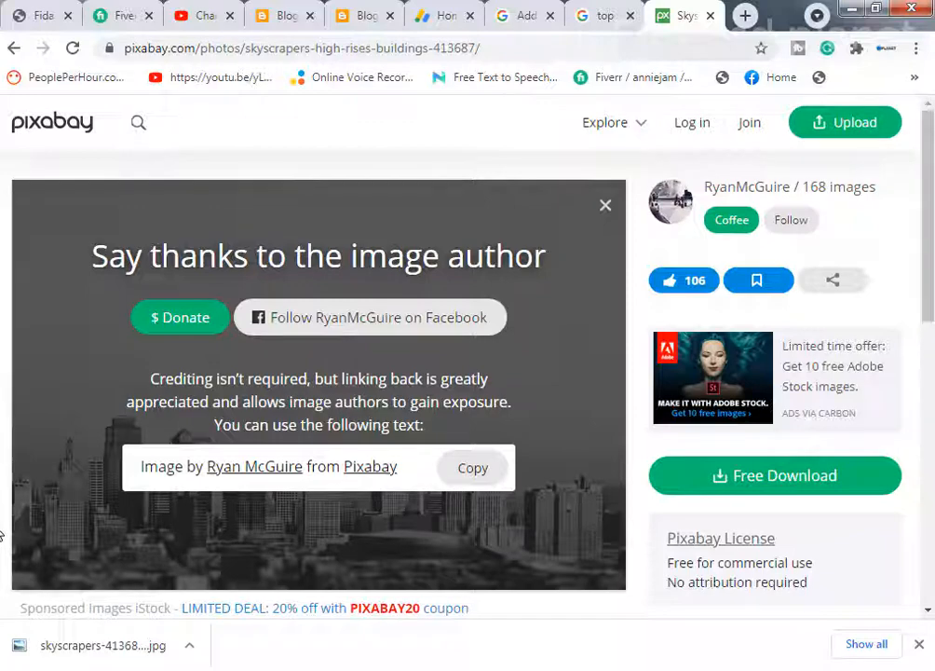
- Place the downloaded skyscrapers image in the Photoshop document at the page's upper part and move its layer beneath Shape 1
drag(103, 644, 411, 155)
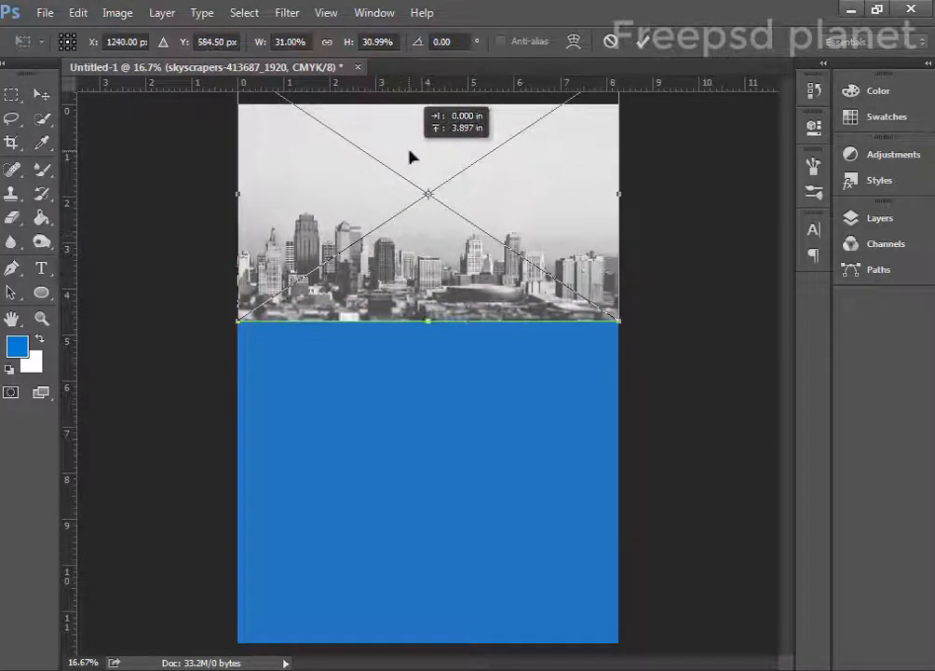
click(639, 41)
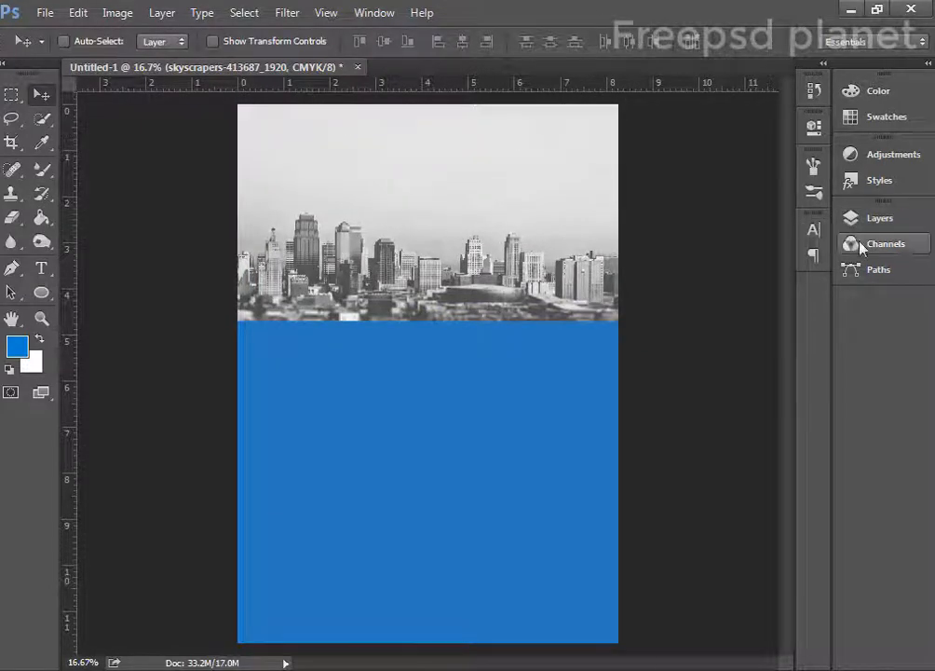
click(879, 218)
drag(741, 308, 740, 364)
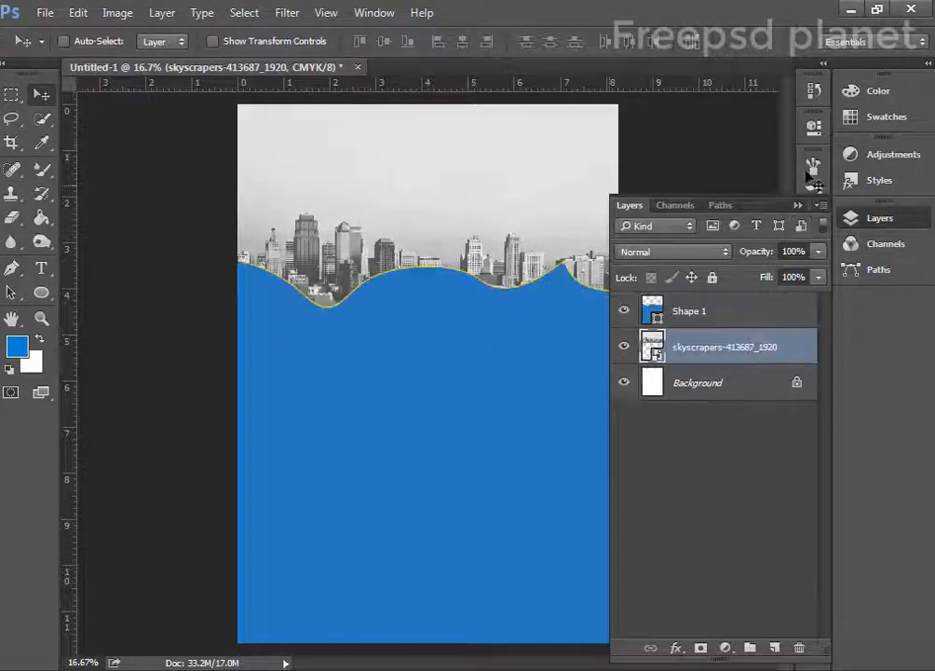
click(798, 204)
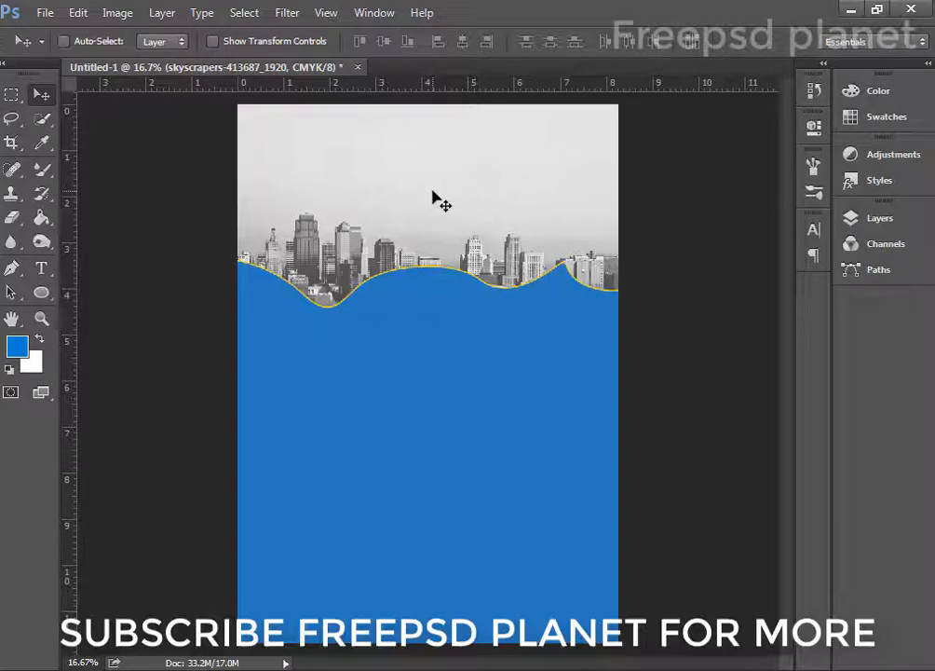
- Free-transform the skyline image to about 45.6% scale and reposition it so the buildings rise above the wave across the page width
click(80, 13)
click(165, 361)
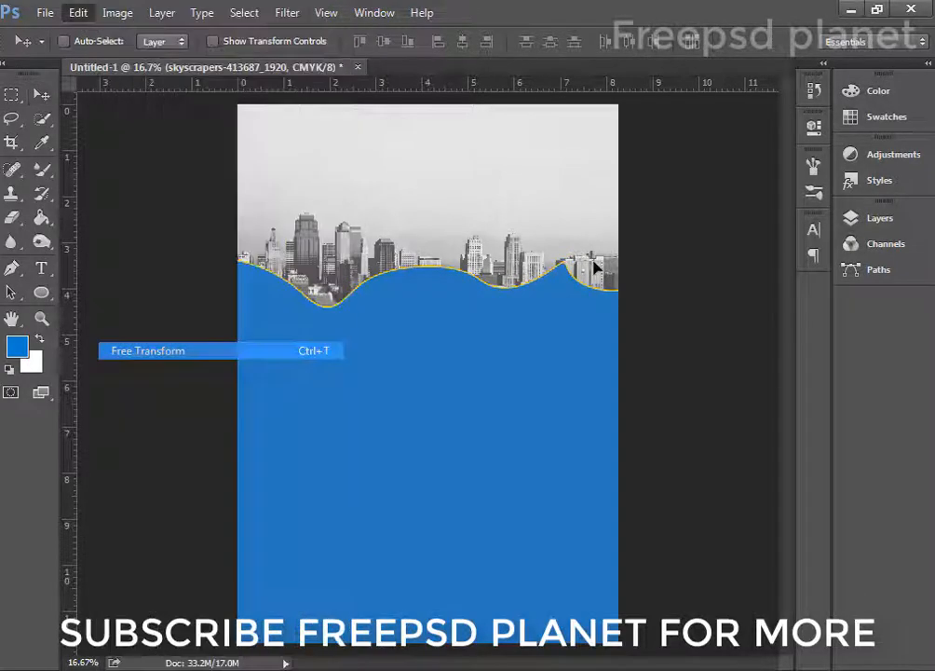
drag(619, 319, 672, 358)
drag(687, 458, 730, 531)
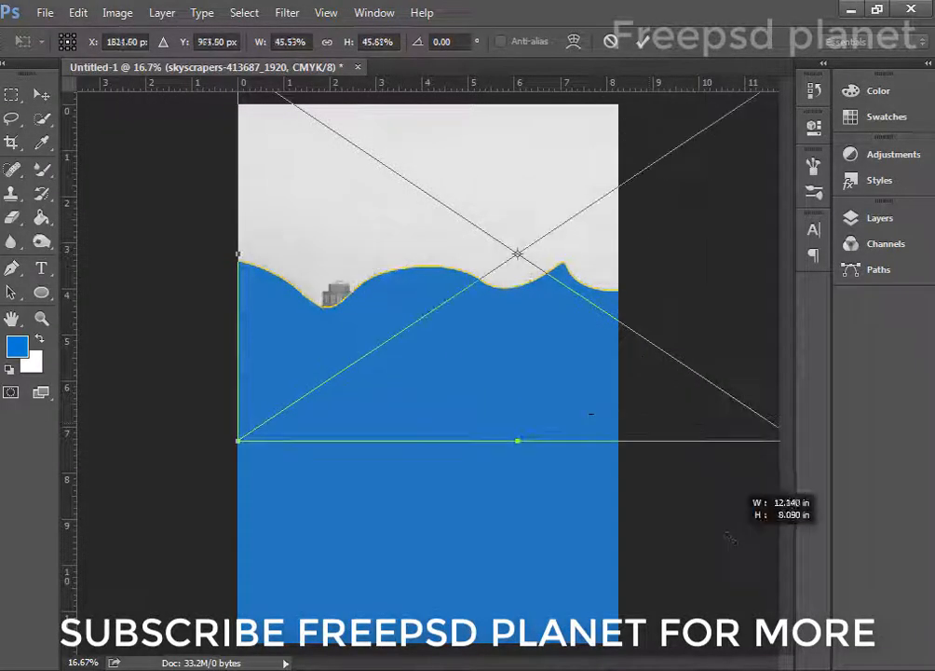
drag(572, 399, 542, 269)
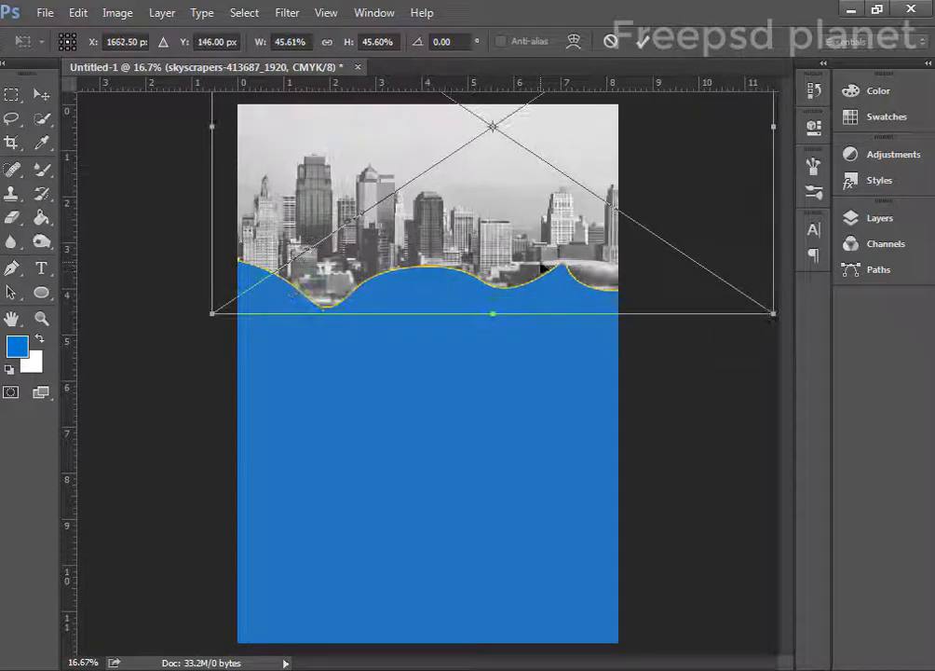
click(643, 41)
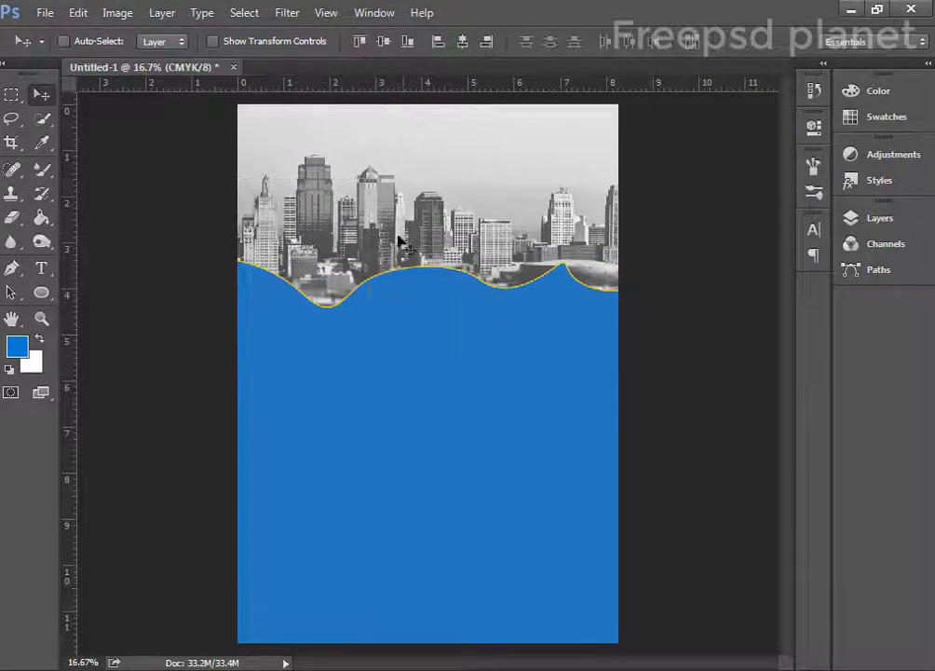
- Move the wave shape and the skyline photo down together by about 0.75 in
drag(401, 242, 407, 267)
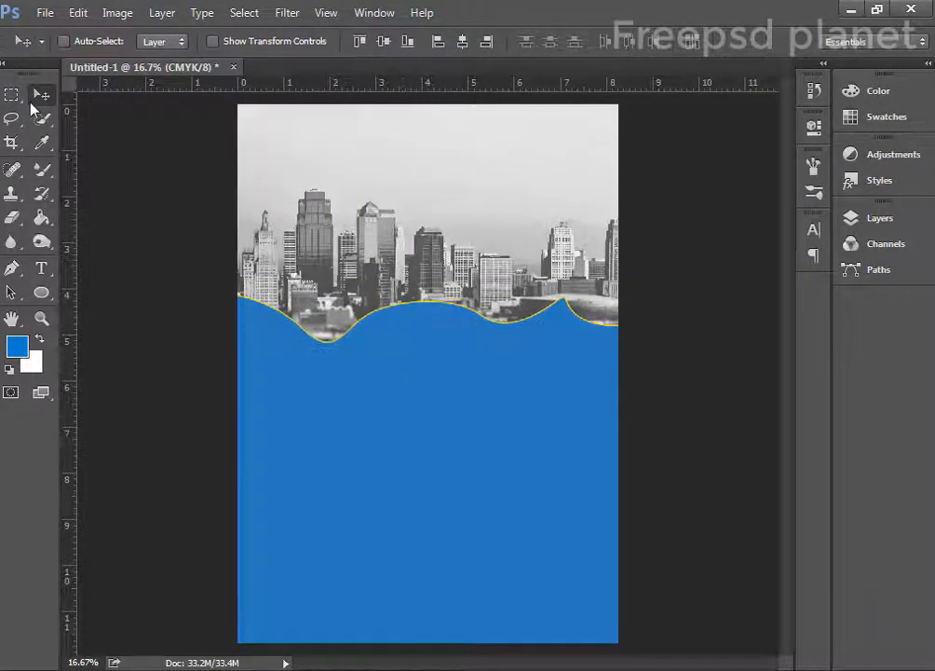
- Add a "+" as 20 pt Aparajita Bold text in the sky above the buildings, coloured yellow #eade14
key(t)
click(398, 156)
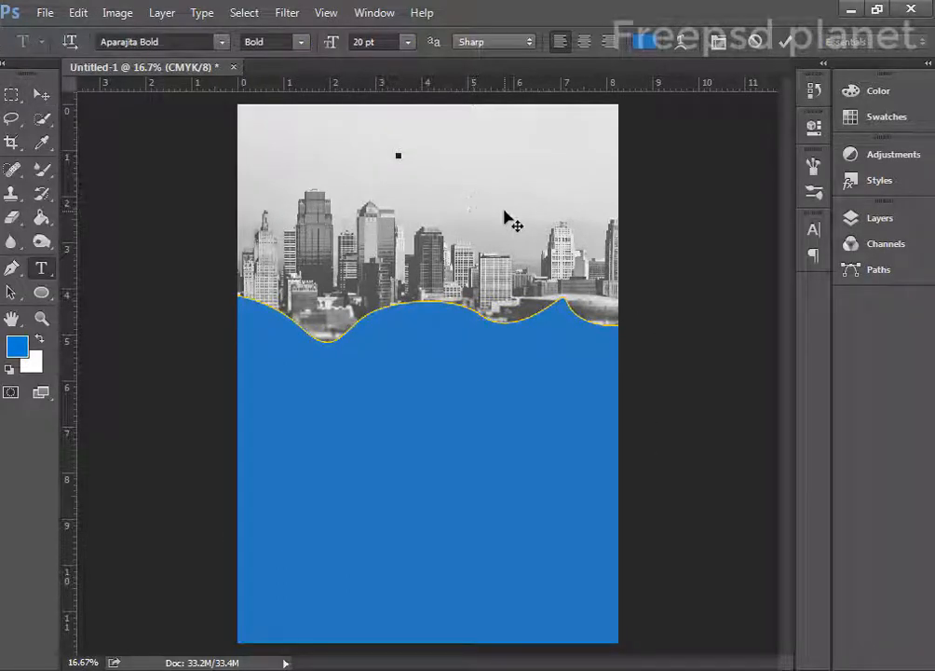
click(645, 41)
click(484, 351)
click(459, 174)
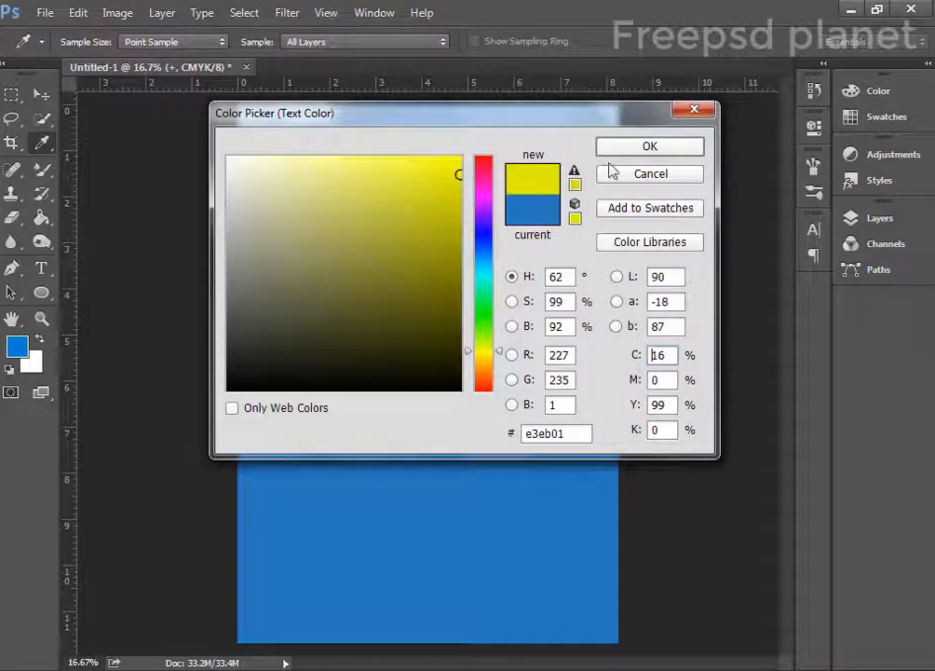
click(485, 355)
click(456, 192)
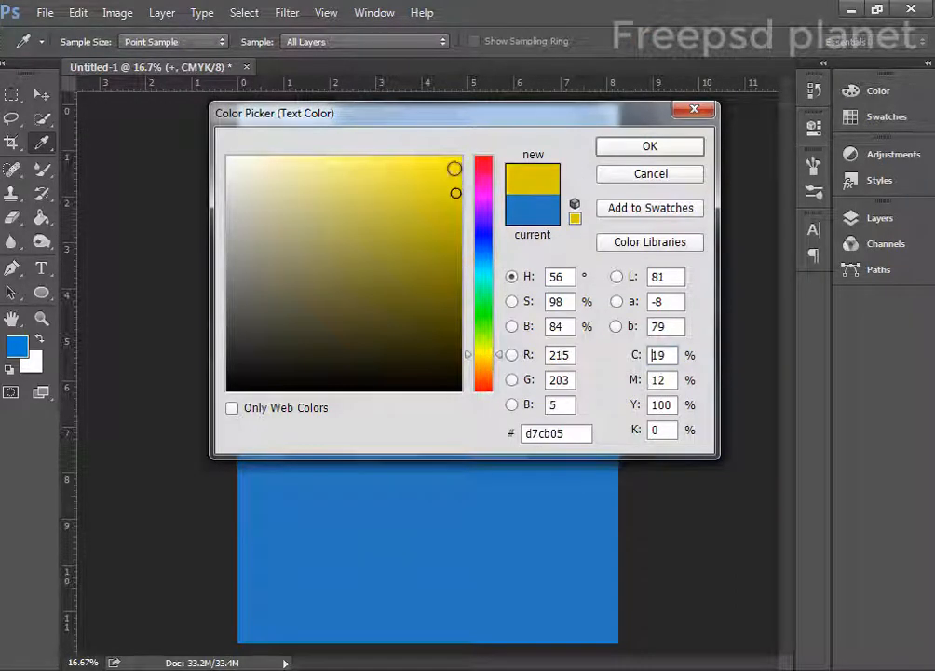
click(454, 168)
click(650, 147)
click(41, 94)
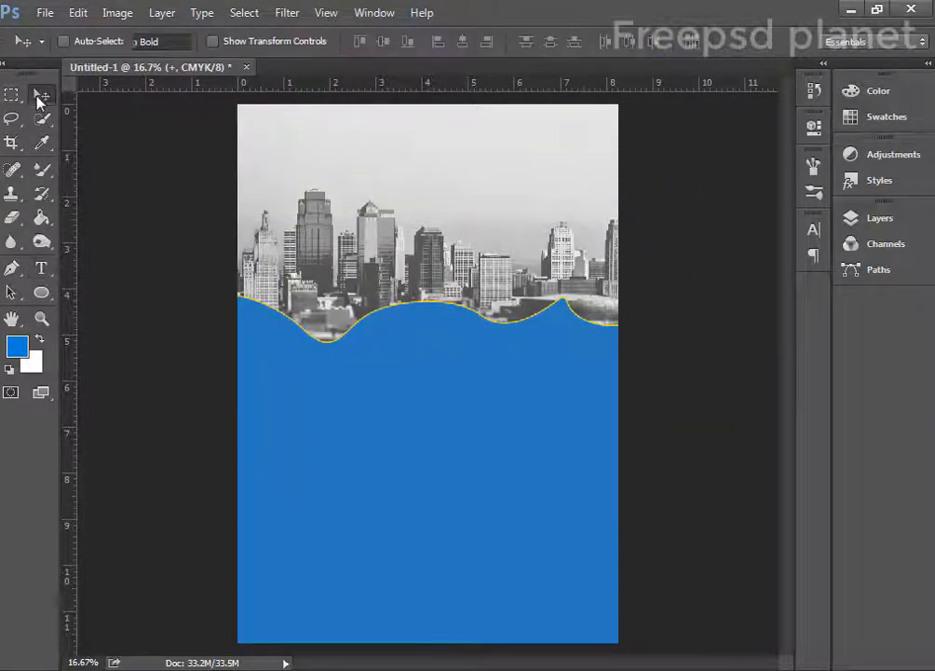
- Free-transform the "+" to enlarge it and place it centrally in the sky above the skyline
key(ctrl+t)
drag(403, 169, 426, 153)
key(Return)
- Change the text colour of the "+" to a darker gold
click(814, 229)
click(773, 336)
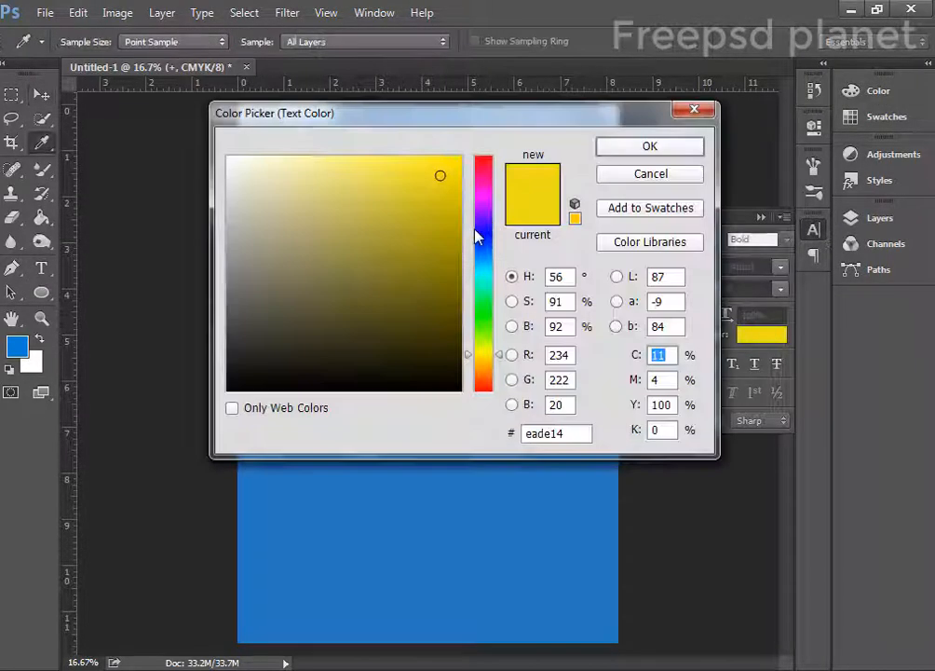
click(452, 231)
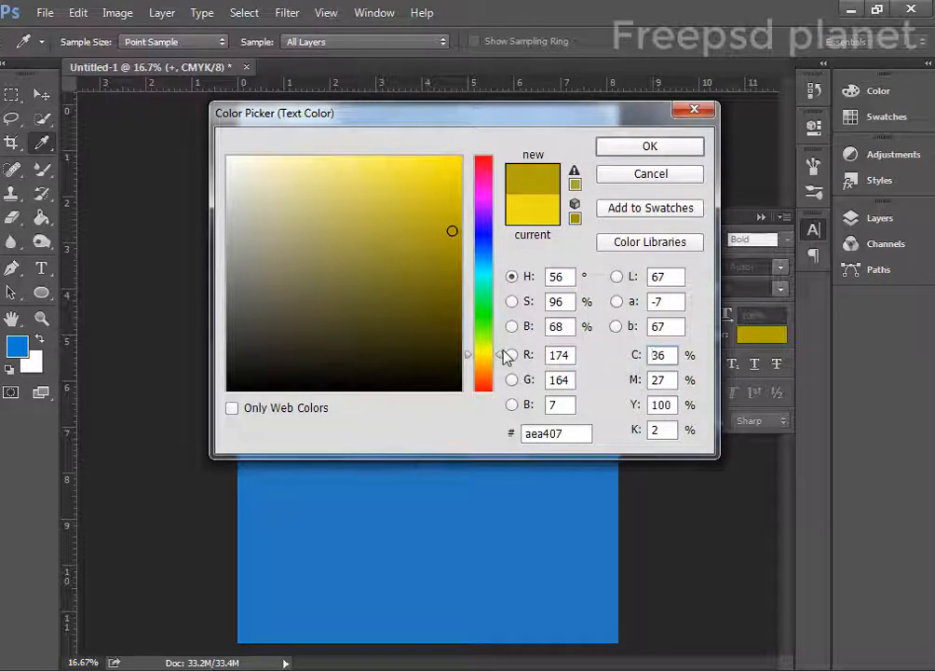
drag(501, 356, 491, 365)
drag(451, 229, 451, 219)
click(625, 147)
click(761, 217)
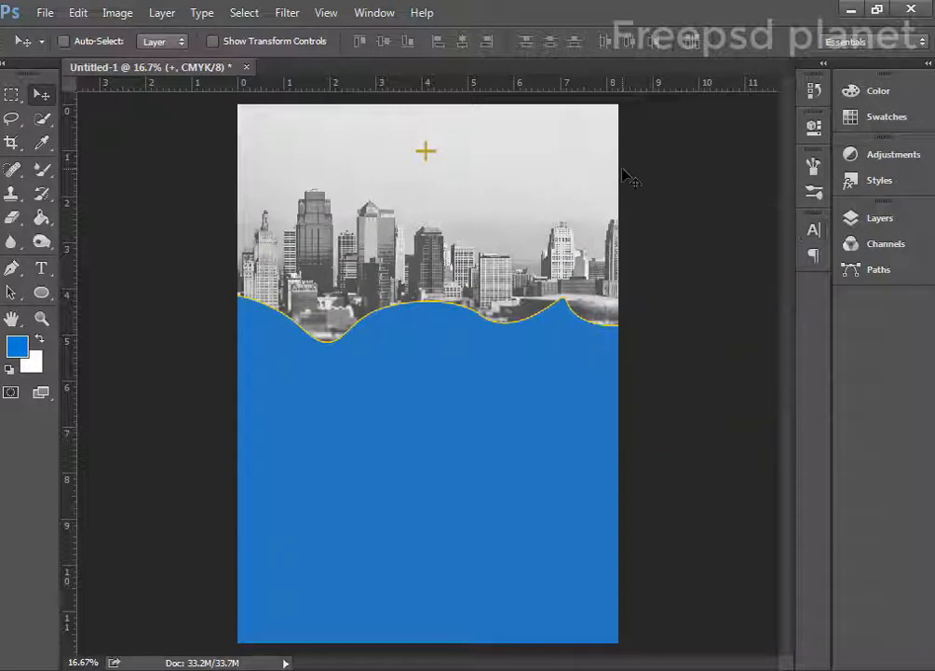
- Draw a three-sided polygon of about 494 × 571 px in the sky near the page's upper right
click(38, 97)
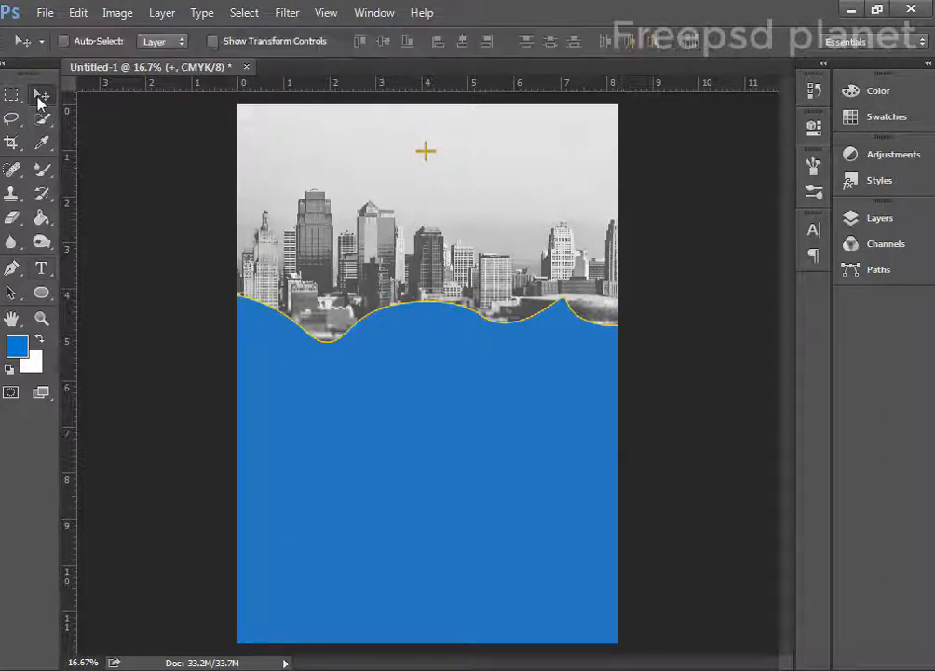
drag(40, 295, 140, 356)
drag(530, 181, 578, 200)
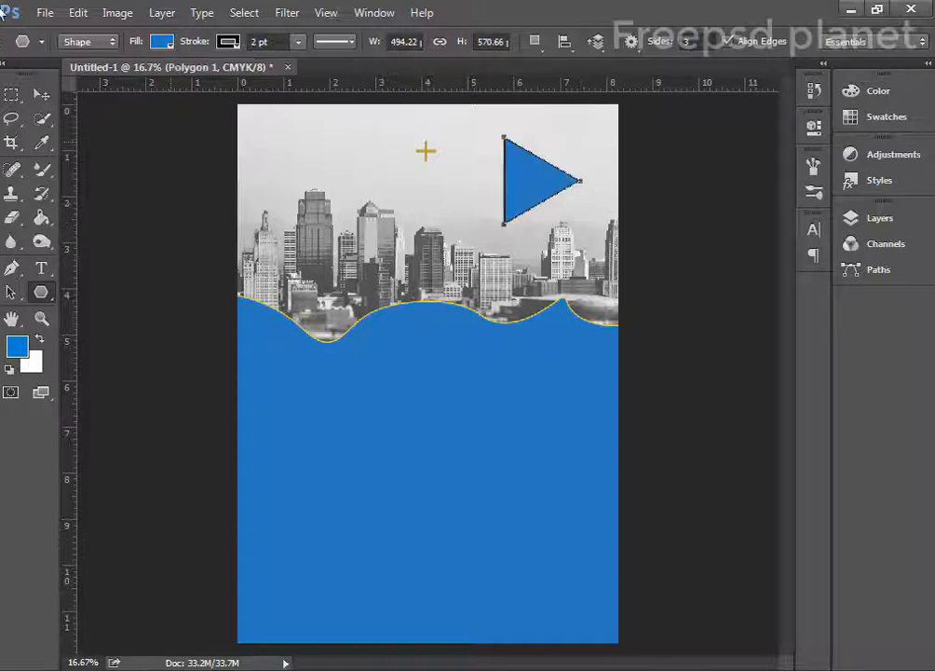
- Remove the triangle's fill and give it a thicker yellow outline
click(162, 41)
click(164, 78)
click(138, 137)
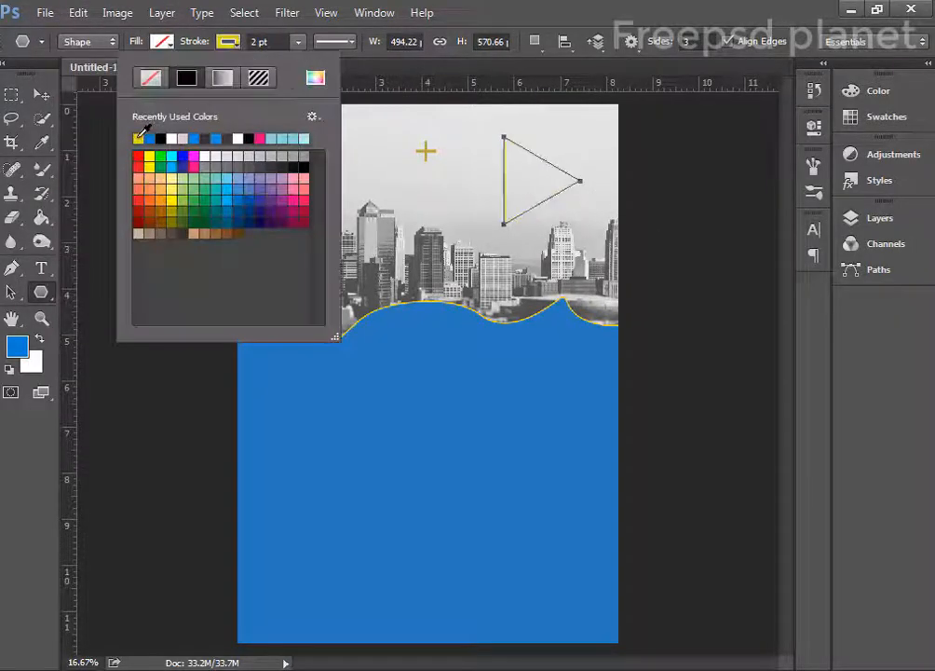
click(298, 41)
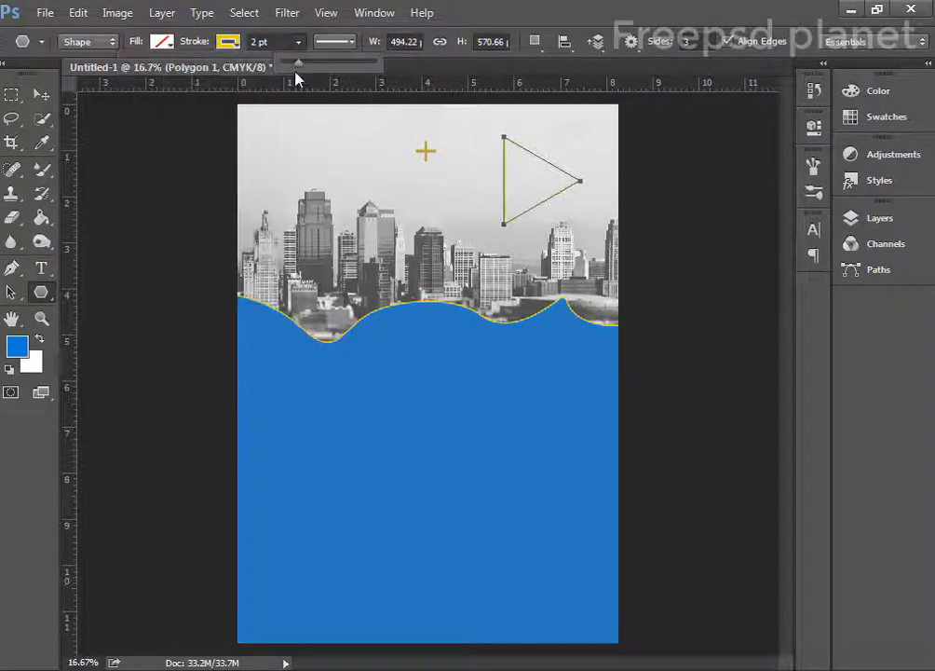
key(v)
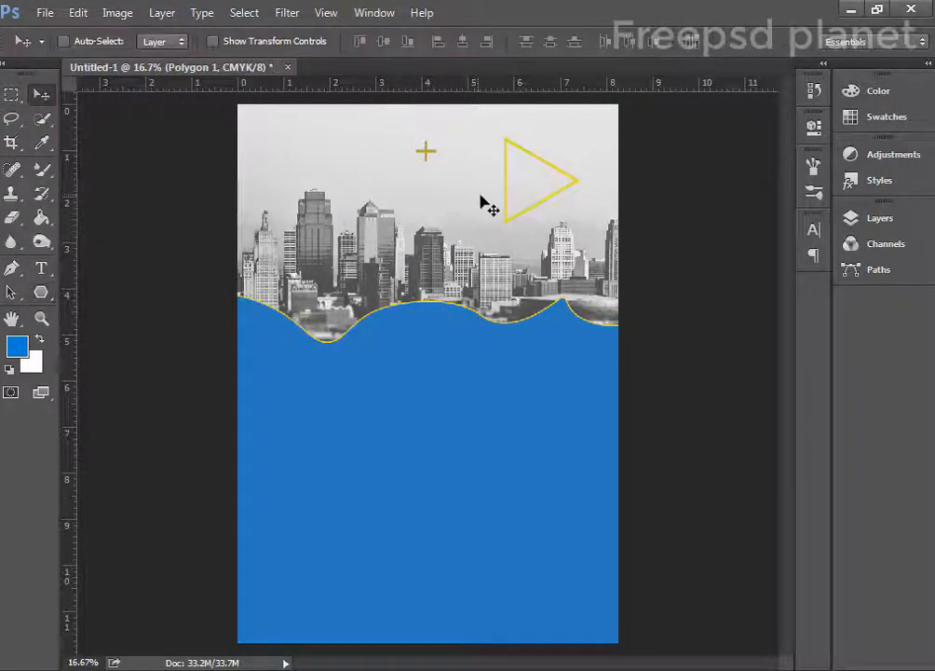
- Move the triangle outline partly past the page's right edge and rotate it to −75°
drag(511, 215, 613, 218)
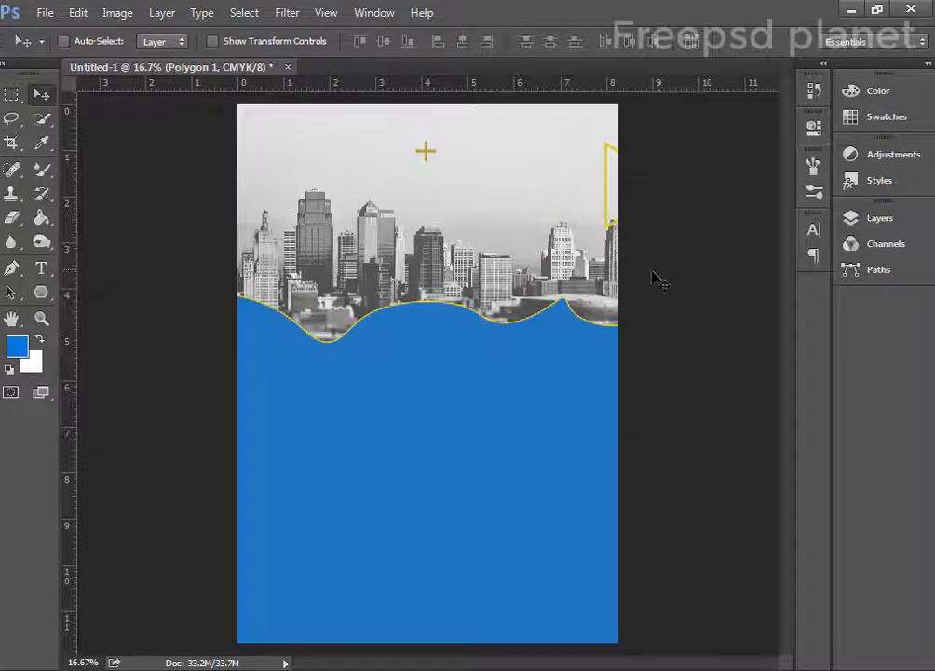
key(ctrl+t)
drag(695, 323, 766, 154)
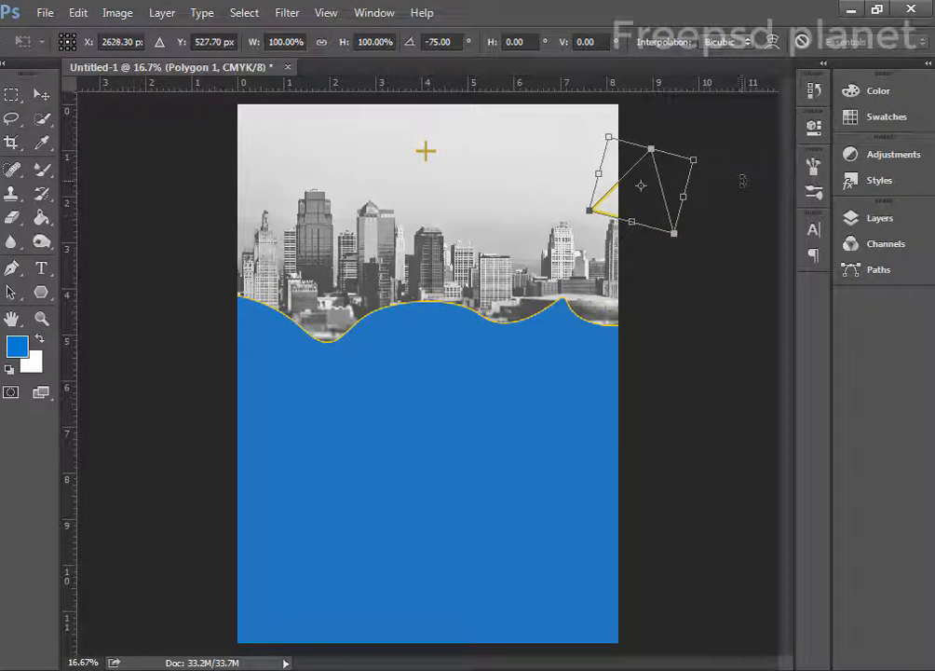
- Nudge the rotated triangle outline left and duplicate it to make a second, offset outline at the page's right edge
key(shift+Left)
key(shift+Left)
key(shift+Left)
key(shift+Left)
key(shift+Left)
key(shift+Left)
key(shift+Left)
key(shift+Left)
key(shift+Left)
key(shift+Left)
key(shift+Left)
key(shift+Left)
key(shift+Left)
key(shift+Left)
key(shift+Left)
key(Return)
key(ctrl+j)
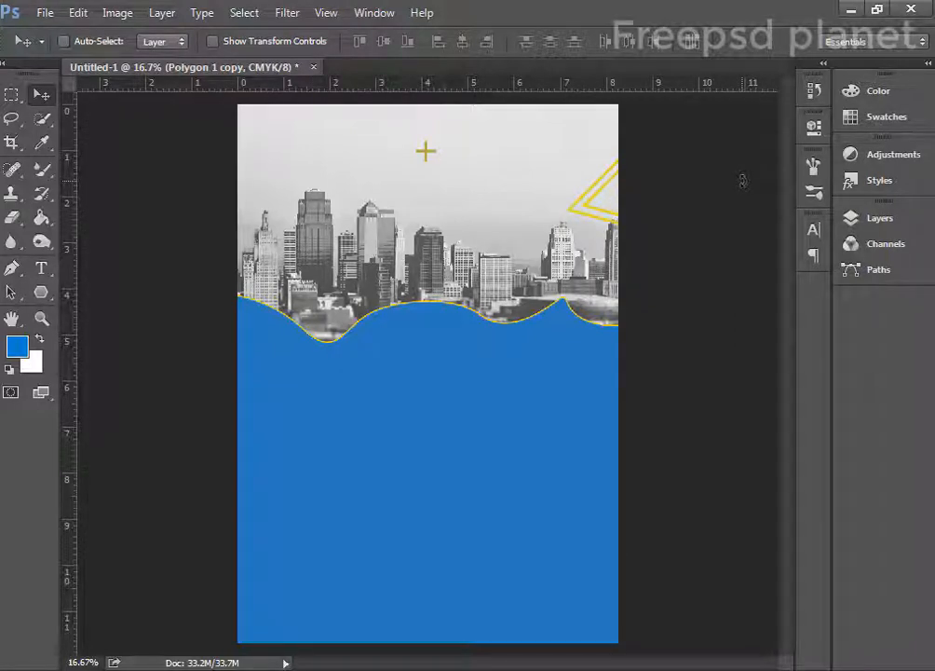
- Add the text "LogoHere" in 20 pt Aparajita Bold in the sky at the page's upper left
key(t)
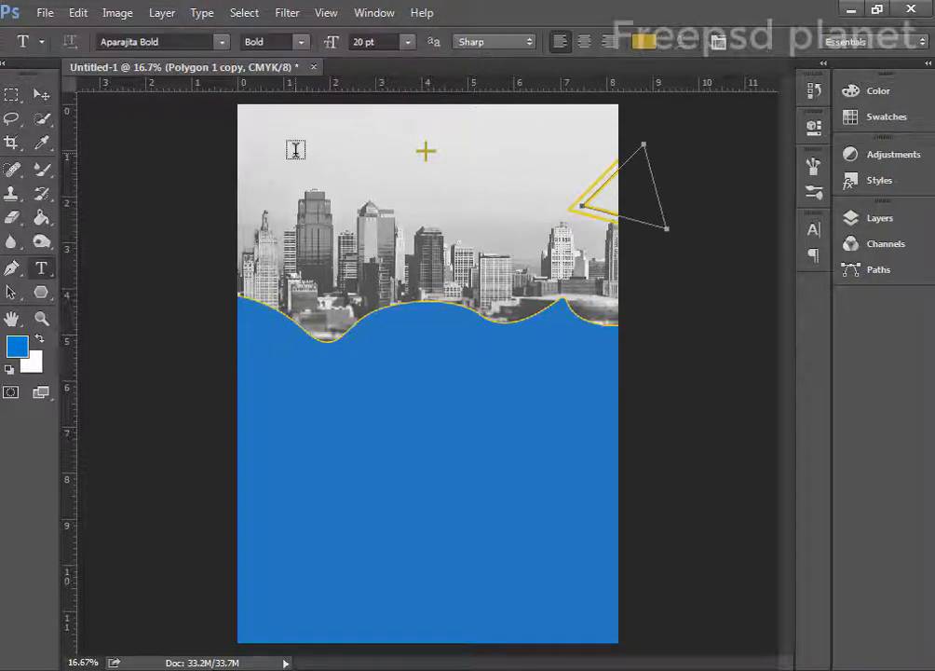
click(296, 150)
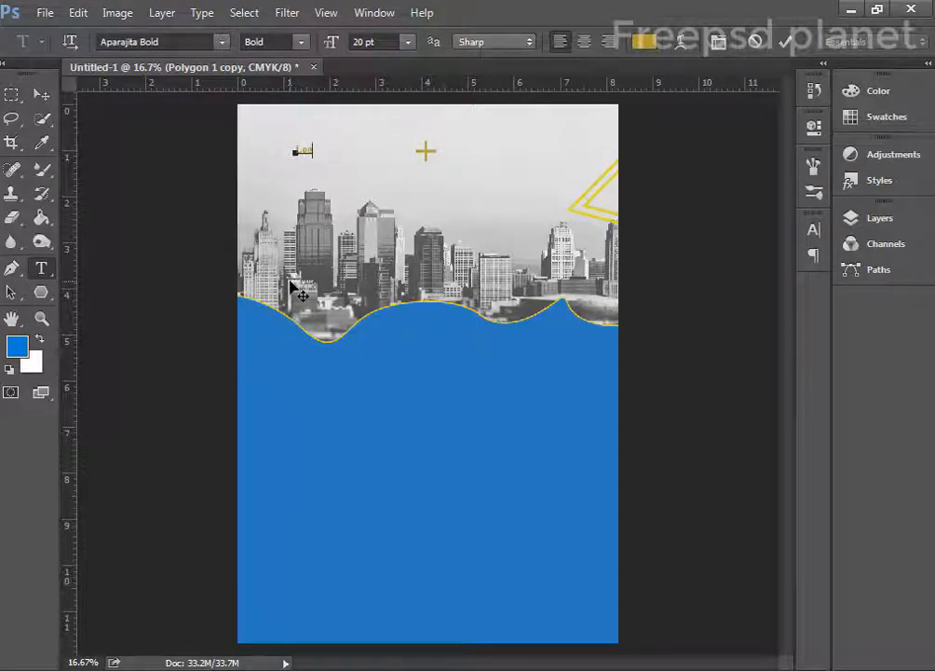
click(784, 42)
- Set the LogoHere text colour to orange #f07203
click(643, 41)
drag(479, 254, 467, 235)
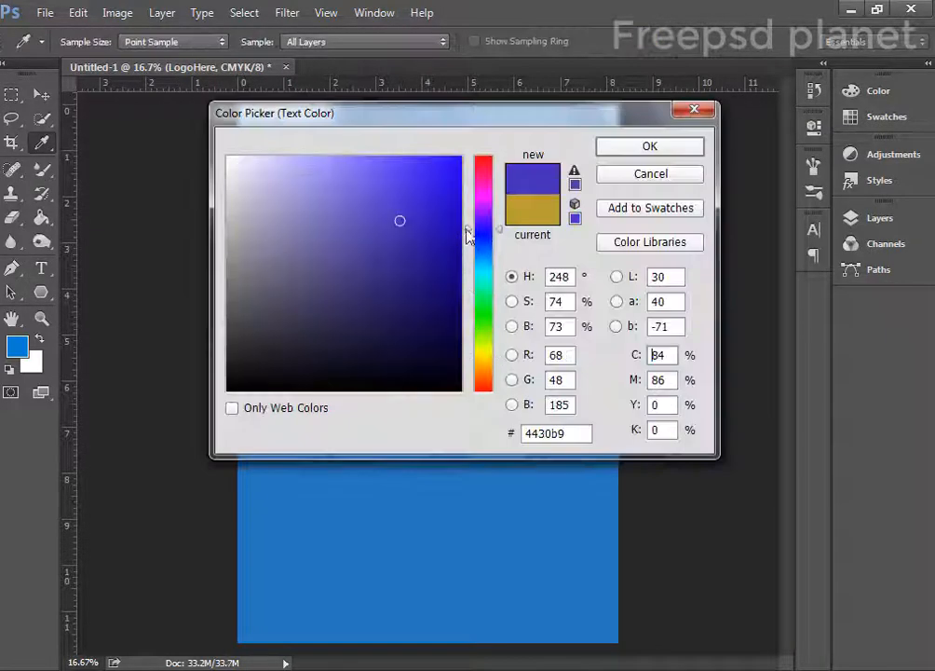
click(487, 376)
drag(437, 163, 488, 151)
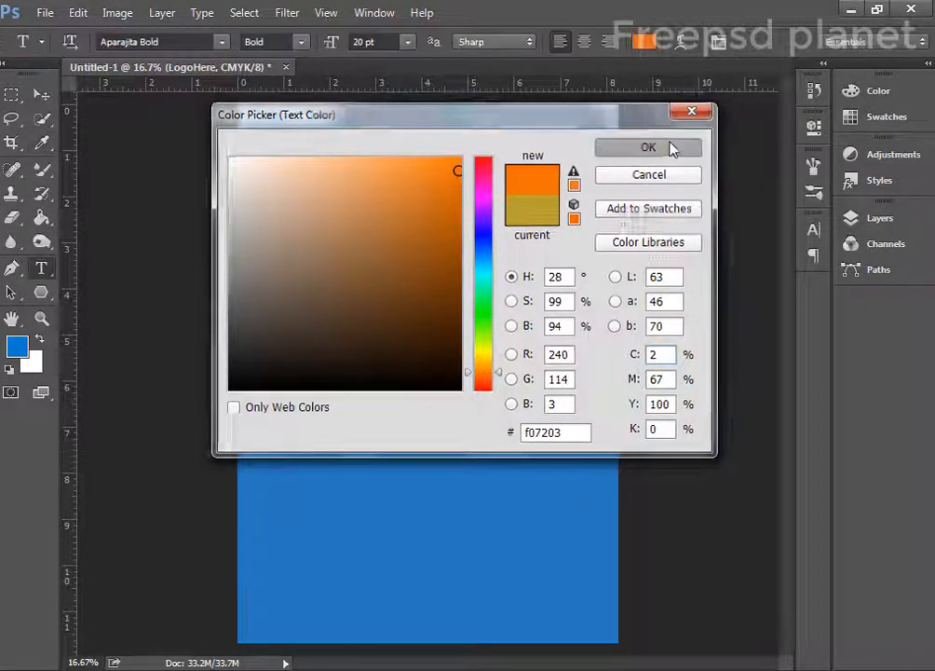
click(672, 149)
- Free-transform the LogoHere text to 186.33% scale, keeping it in the upper-left sky
click(41, 94)
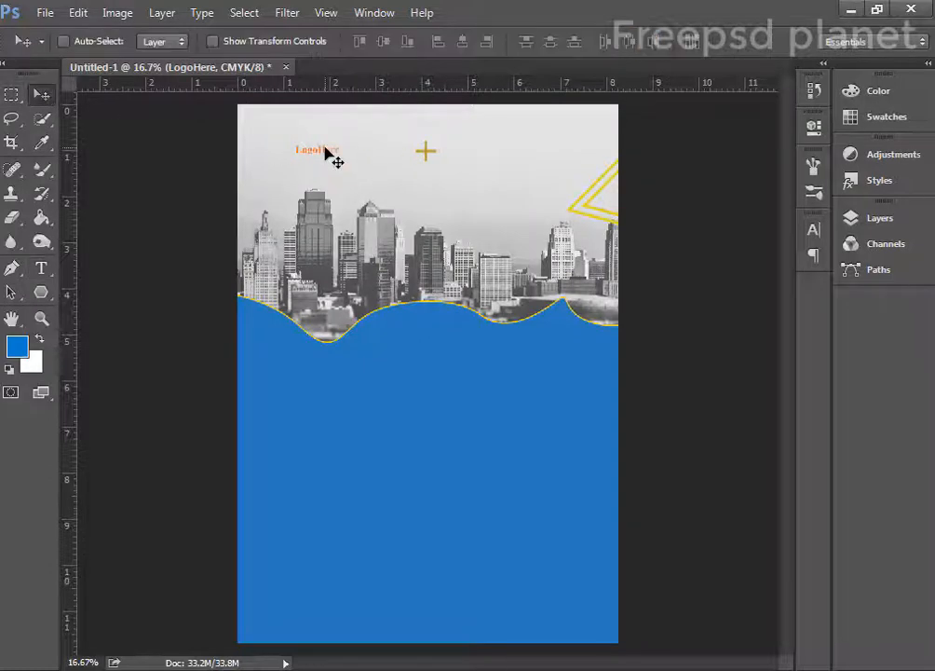
key(ctrl+t)
mouse_move(335, 145)
mouse_down()
mouse_move(363, 135)
mouse_move(345, 157)
mouse_up()
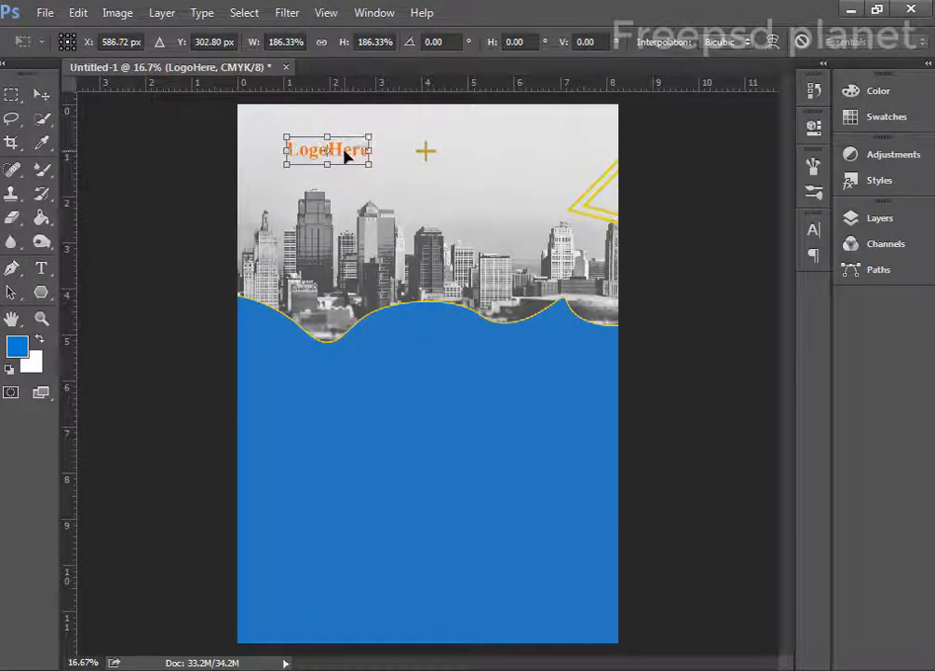
key(Return)
- Add the tagline "find your best" directly beneath LogoHere and enlarge it to nearly the logo text's width
key(t)
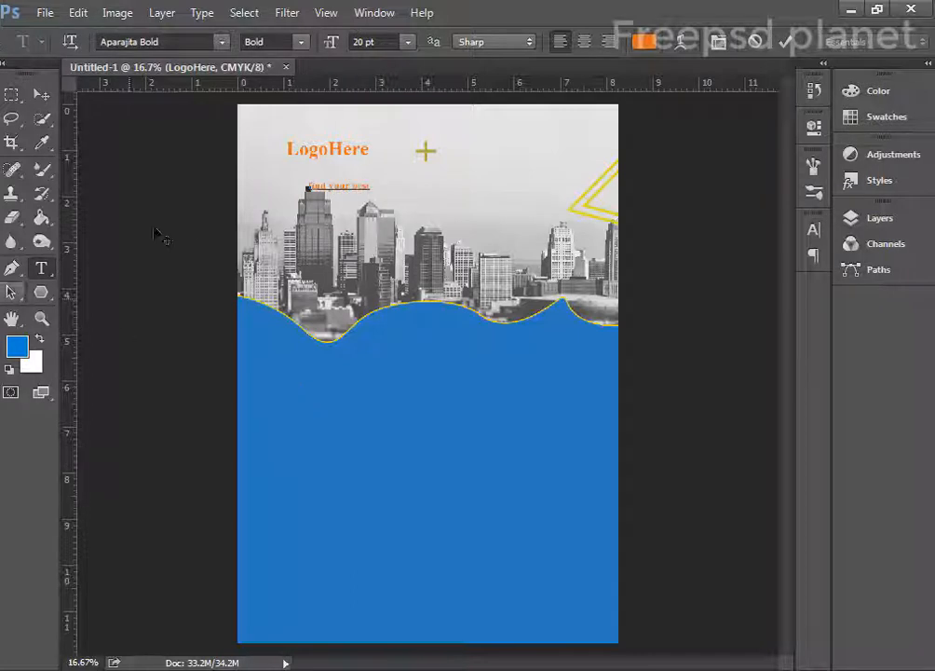
drag(305, 304, 293, 282)
key(ctrl+t)
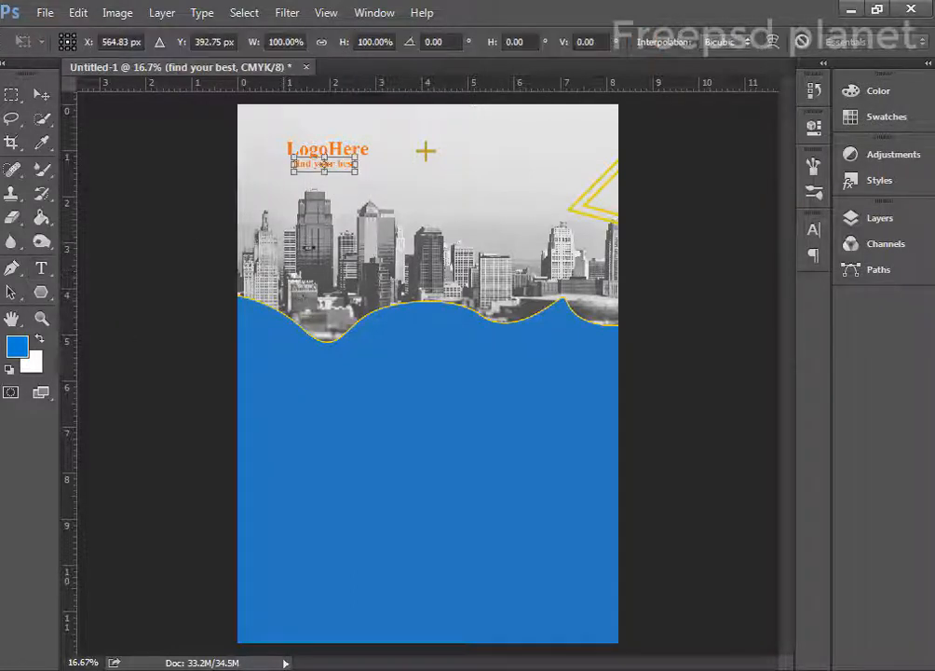
drag(357, 170, 364, 175)
key(Return)
key(v)
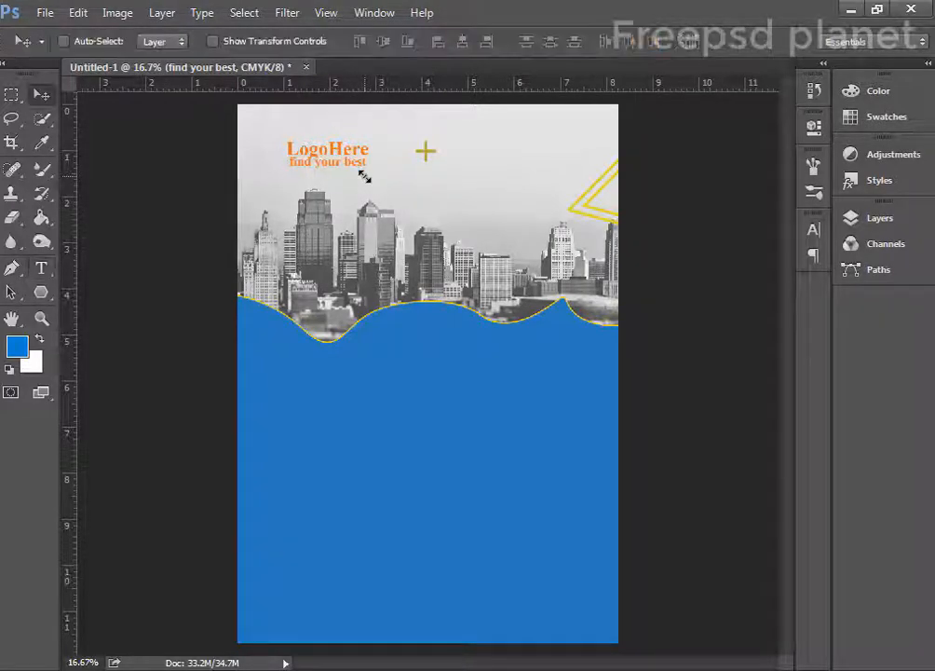
- Recolour only the word "Here" in the LogoHere text to black
key(r)
key(t)
drag(328, 149, 418, 141)
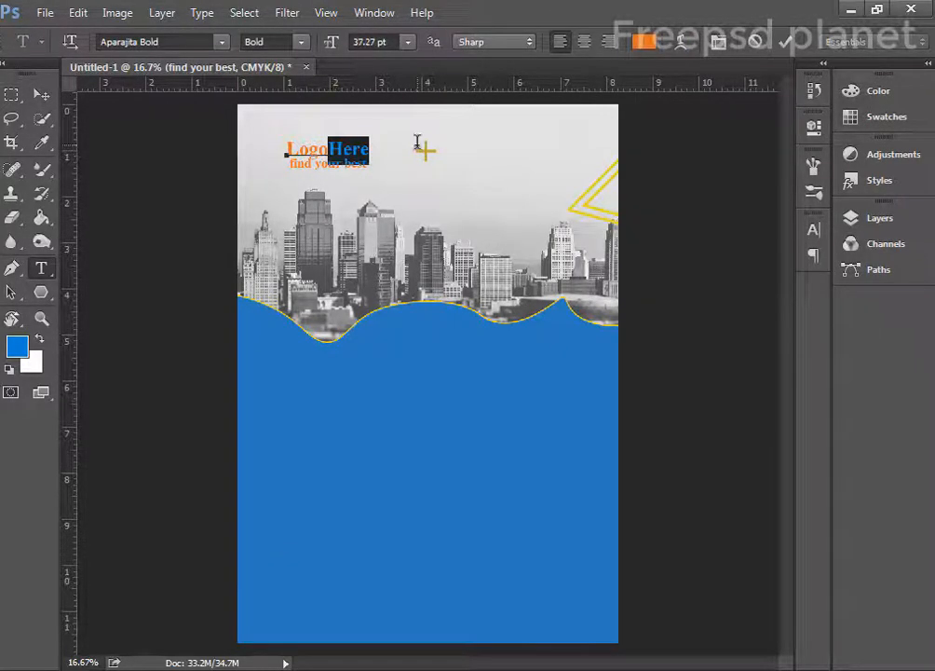
click(643, 42)
drag(312, 350, 226, 391)
click(665, 147)
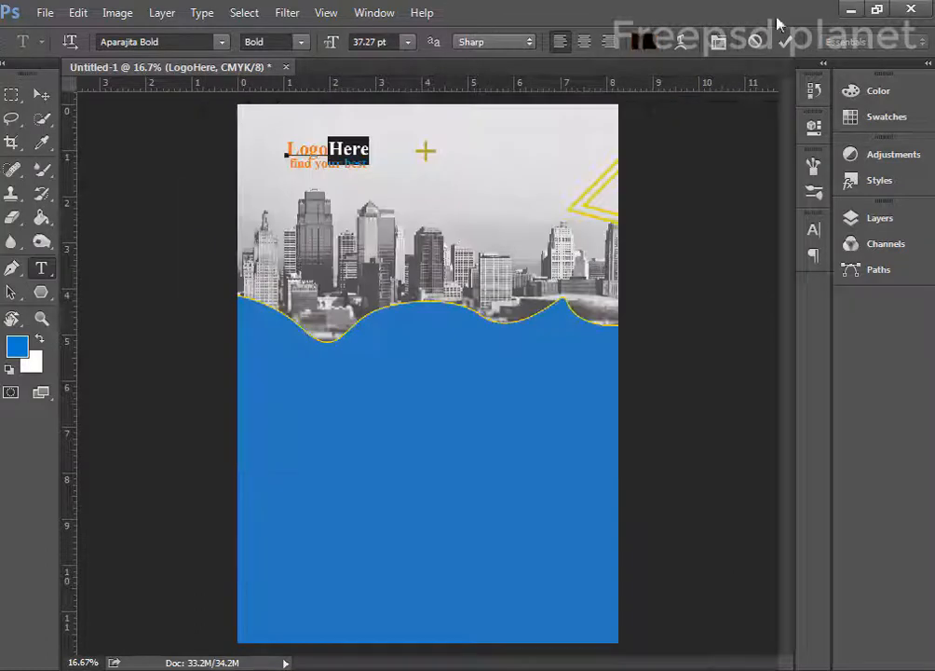
click(785, 42)
click(42, 94)
- Shift the "find your best" tagline slightly down beneath the logo text and change its colour to white
ctrl+click(335, 165)
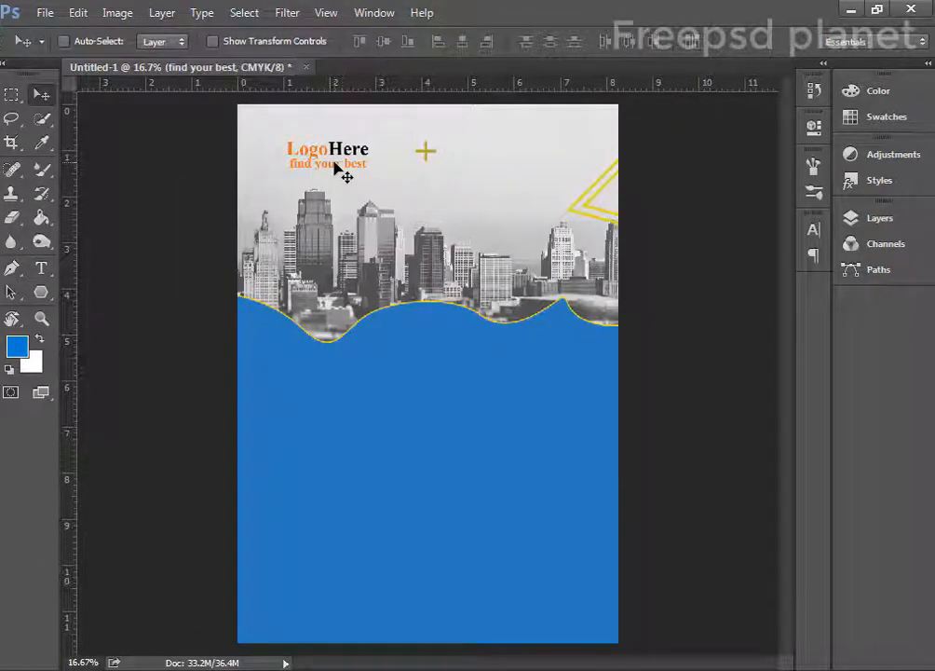
drag(335, 165, 341, 167)
click(808, 233)
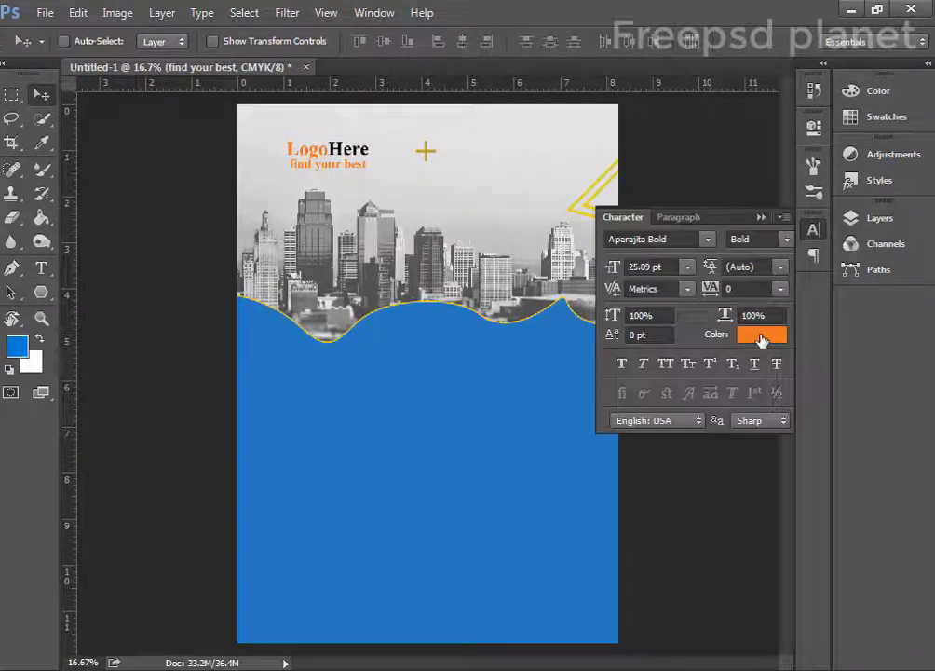
click(762, 338)
drag(244, 169, 220, 144)
drag(306, 115, 394, 251)
click(787, 282)
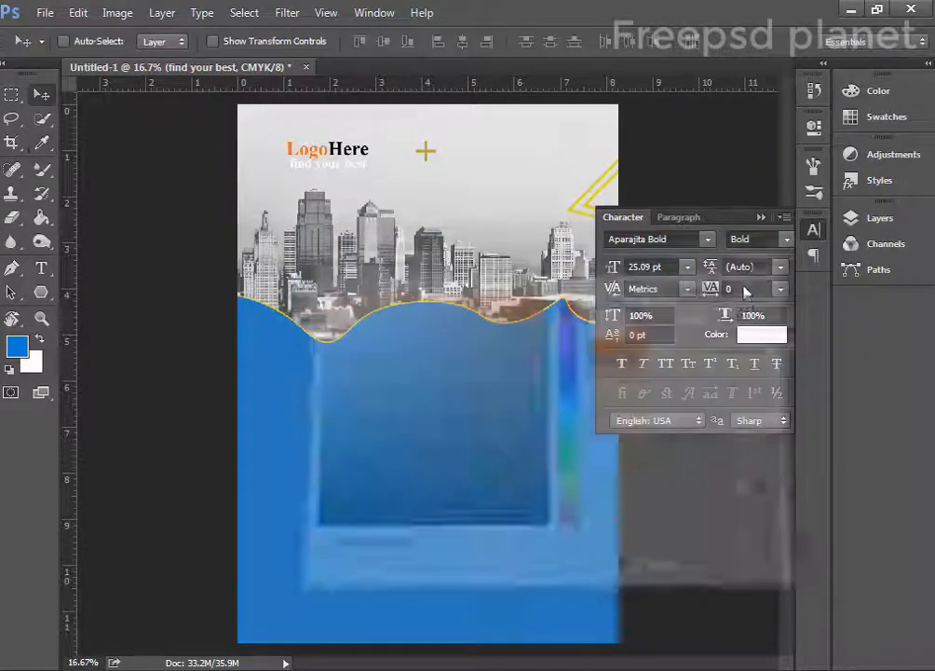
- Draw a small triangle of about 162 × 187 px beside the logo text and rotate it 90° so it points left
mouse_move(40, 295)
mouse_down()
mouse_move(35, 305)
mouse_move(122, 328)
mouse_move(132, 343)
mouse_up()
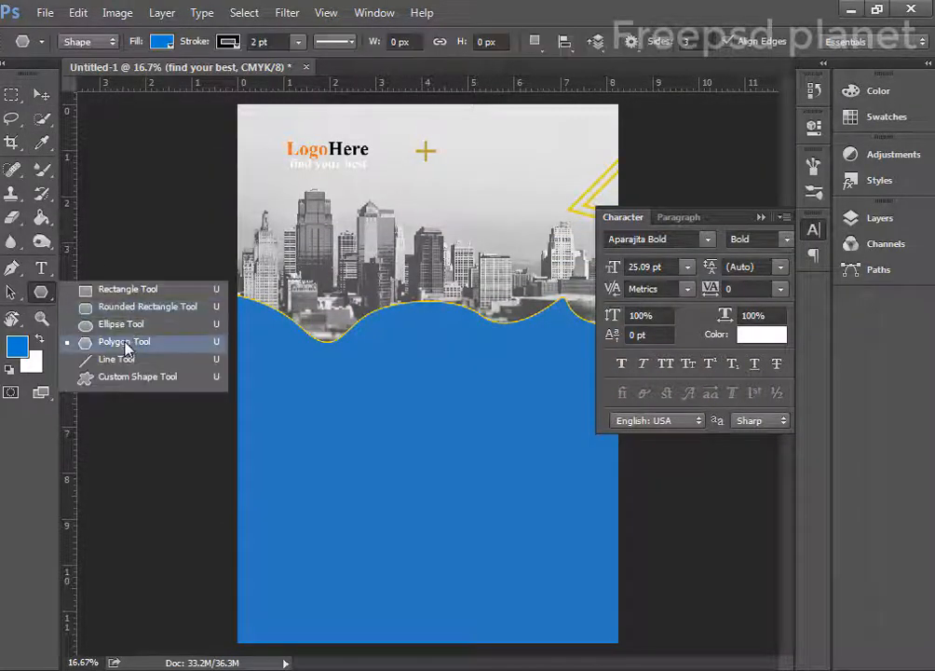
mouse_move(274, 140)
mouse_down()
mouse_move(279, 159)
mouse_move(235, 181)
mouse_move(212, 113)
mouse_move(213, 75)
mouse_move(217, 160)
mouse_up()
click(42, 95)
key(ctrl+t)
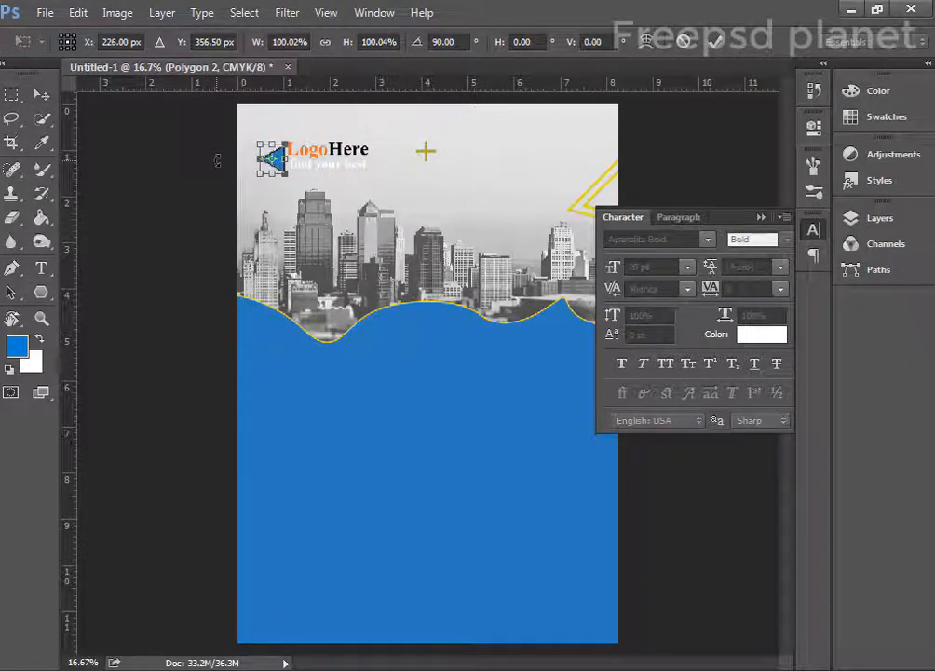
key(Return)
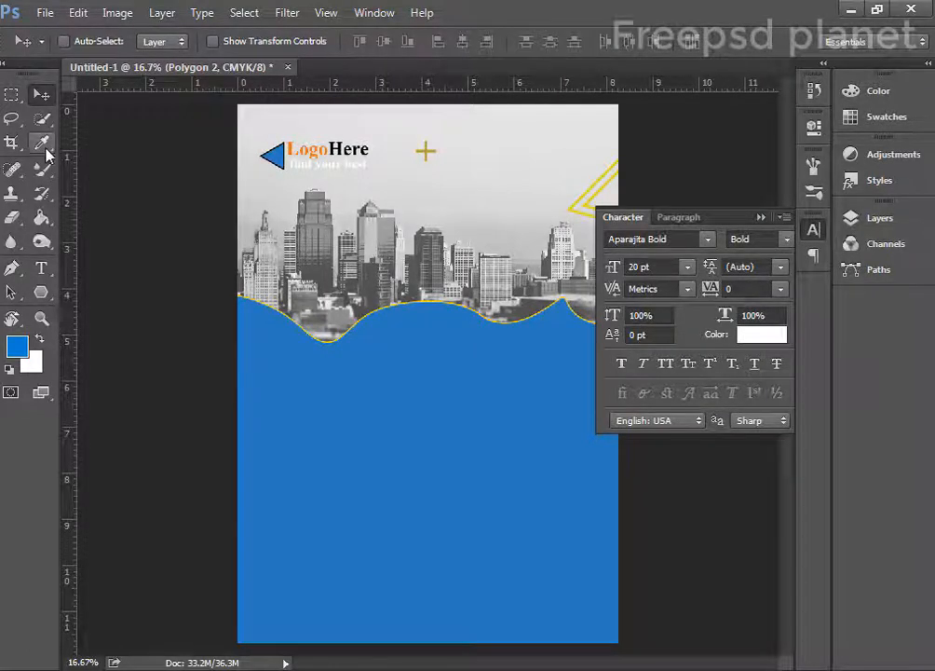
- Change the logo triangle's fill to the orange sampled from the word "Logo"
click(41, 291)
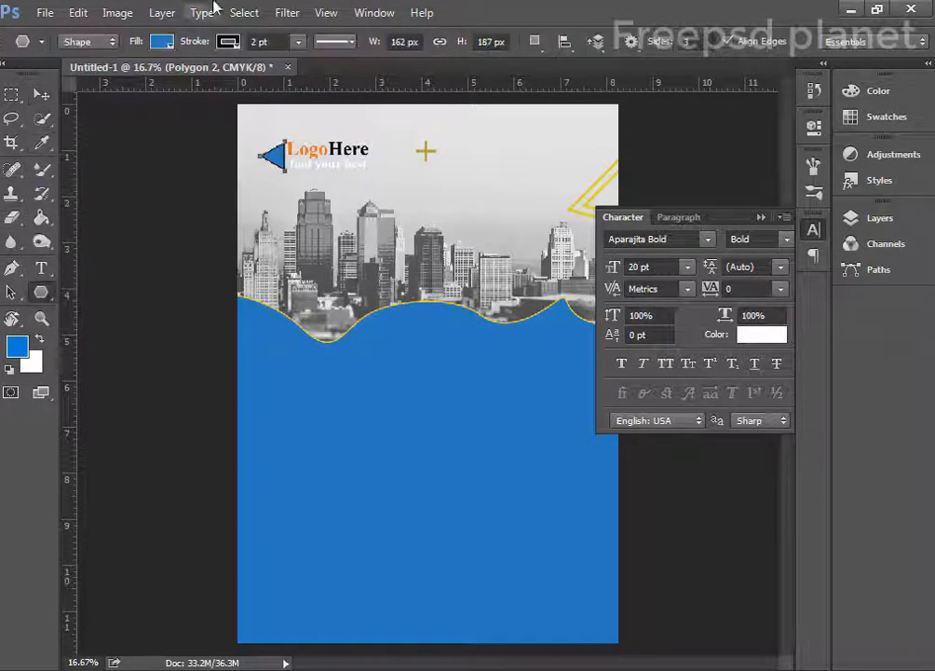
click(161, 42)
click(249, 77)
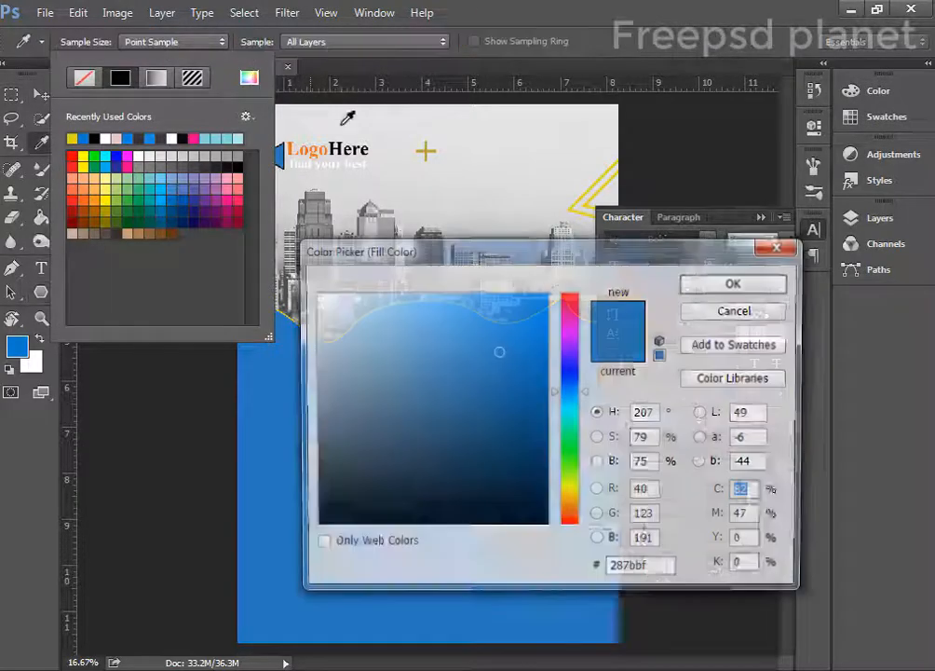
click(317, 150)
click(738, 282)
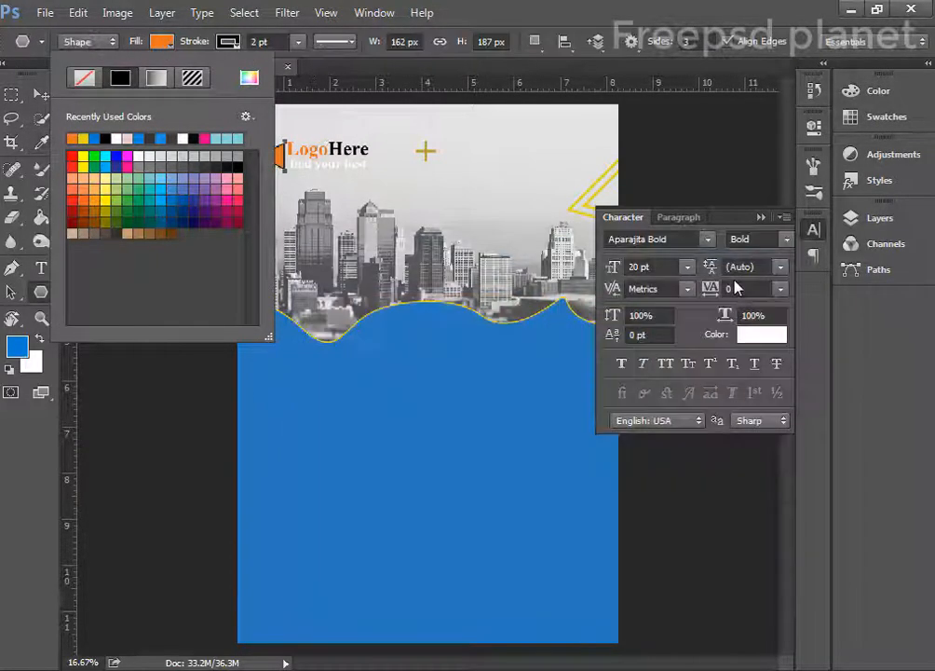
- Set the logo triangle's stroke colour to white
click(233, 45)
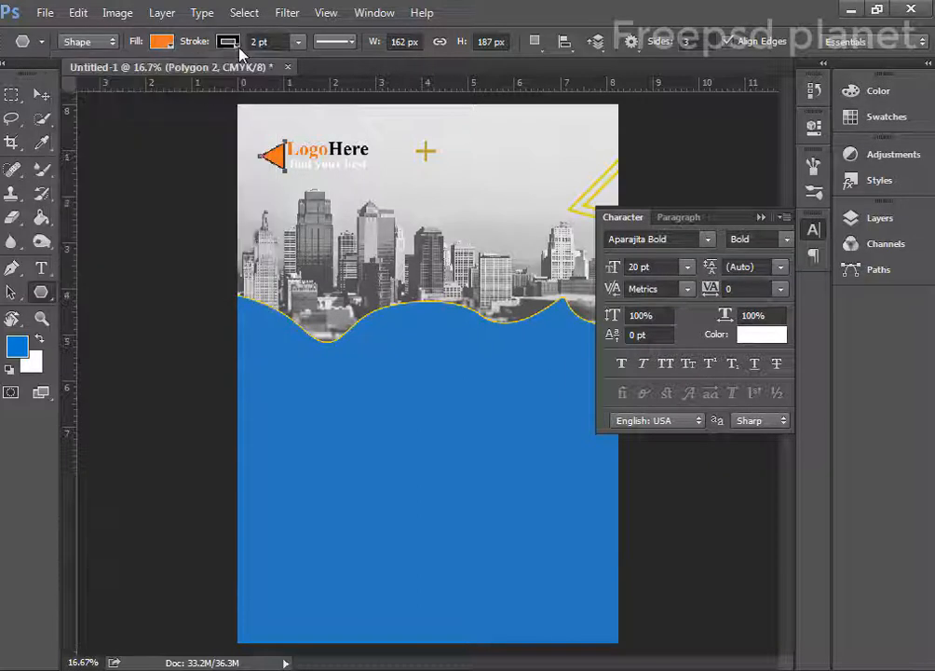
click(232, 42)
click(183, 139)
click(582, 10)
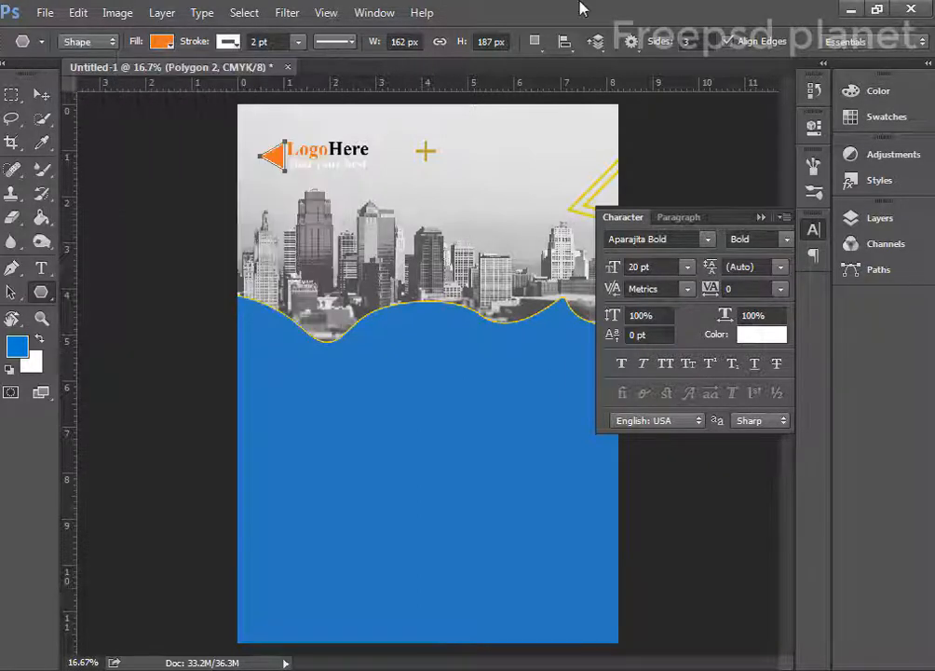
click(41, 94)
click(761, 218)
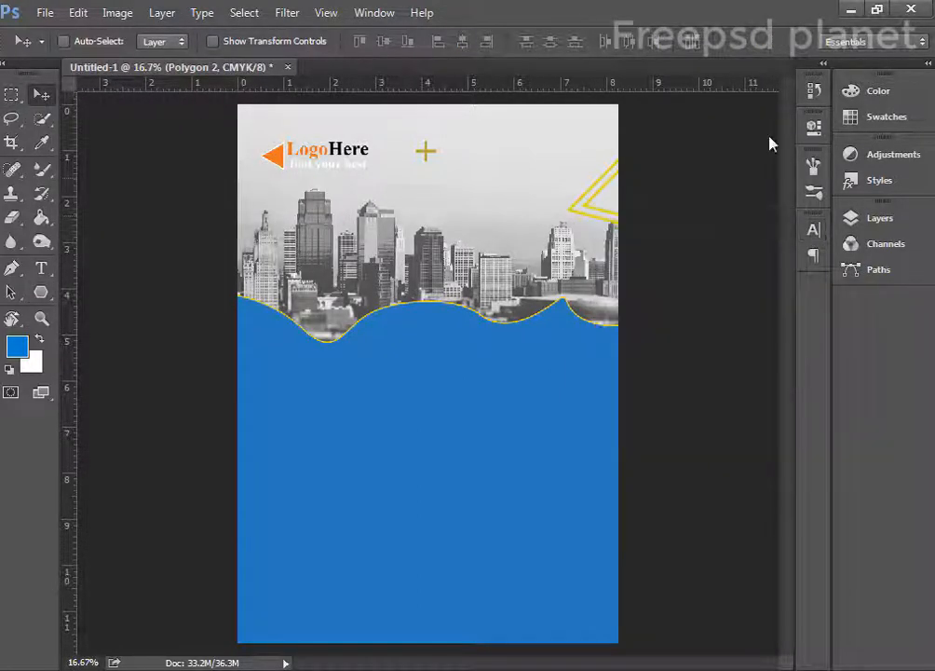
- Recolour the large blue wave shape's fill with the orange sampled from the logo, ee7423
ctrl+click(474, 417)
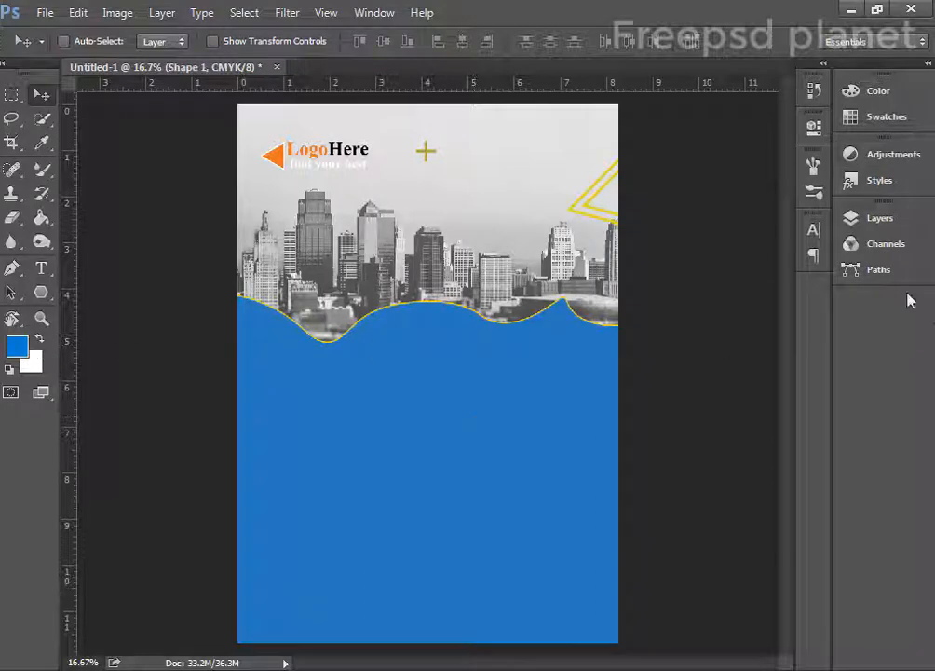
click(813, 230)
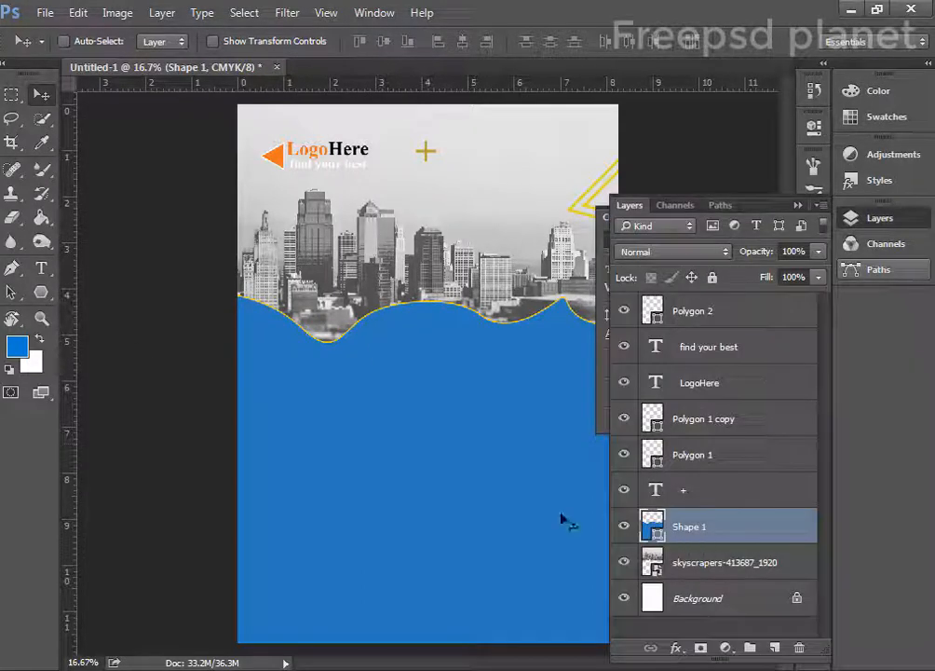
click(40, 291)
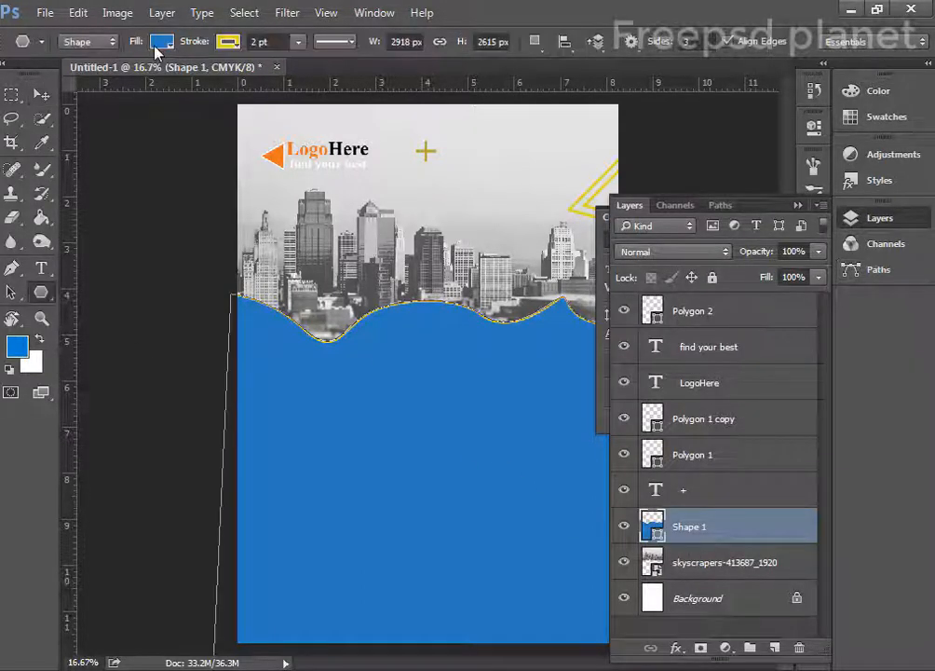
click(162, 41)
click(248, 77)
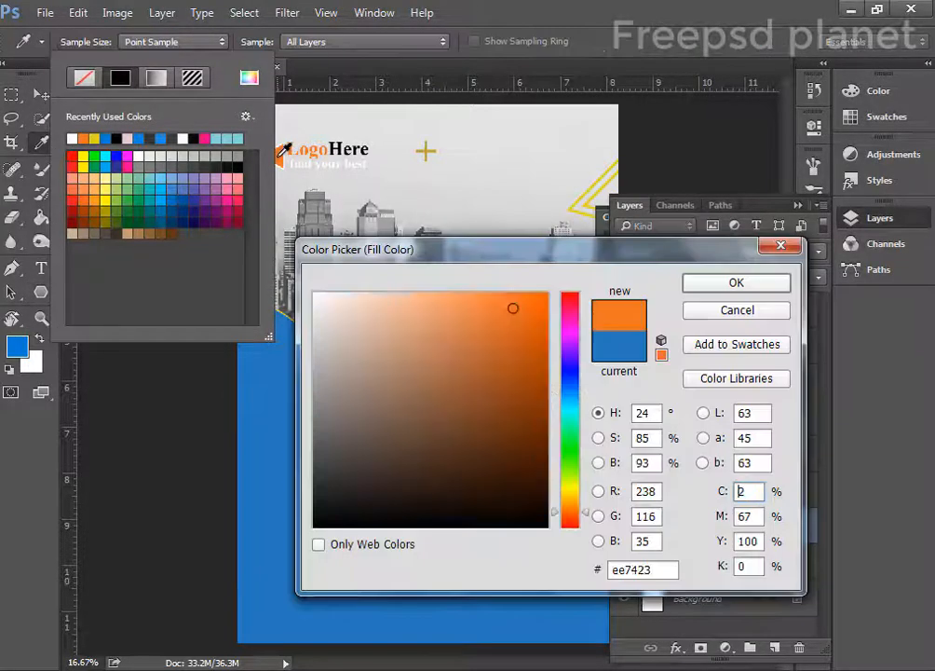
click(715, 289)
click(822, 213)
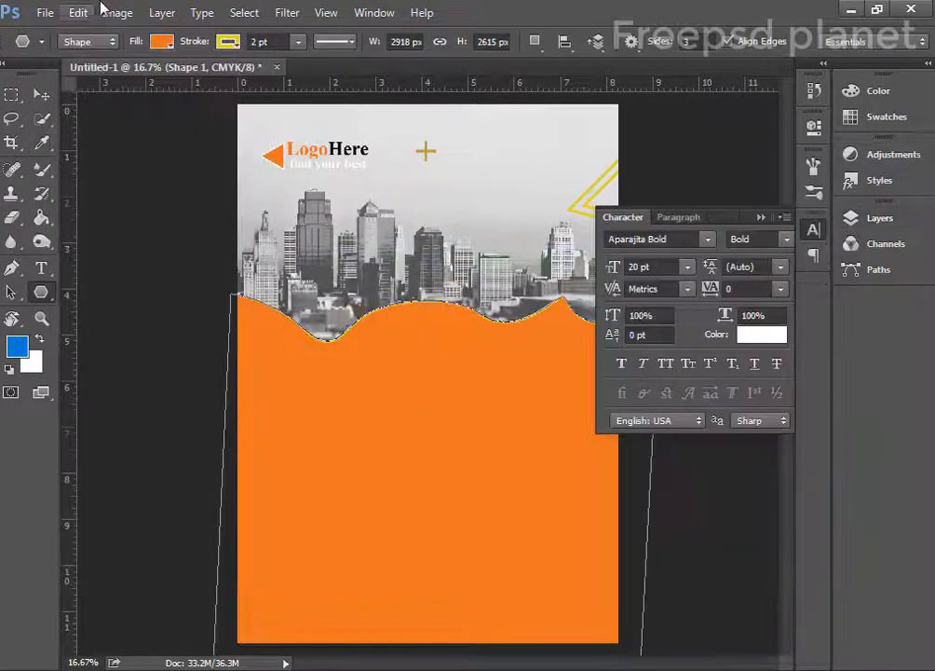
click(41, 94)
click(758, 217)
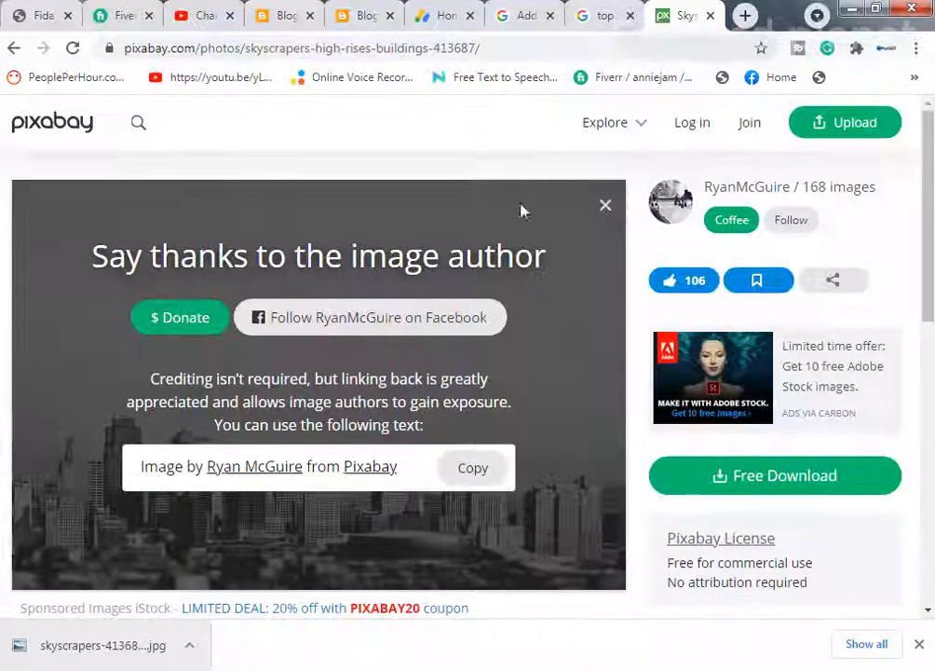
- Switch to Pixabay in the browser, search for "finance girl" and look through the photos for a suitable woman
click(135, 125)
text(f)
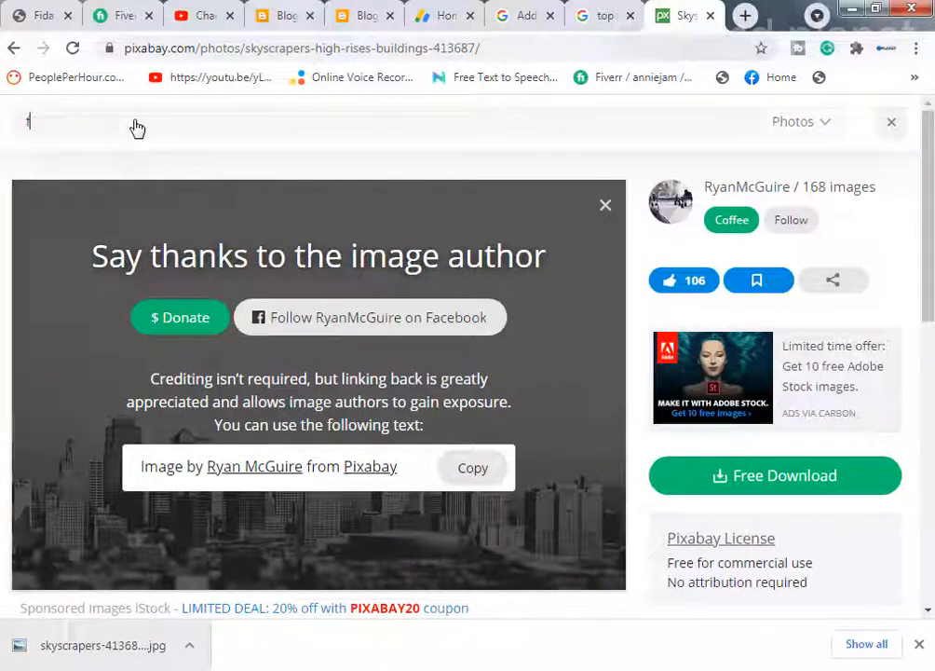
text(inance girl)
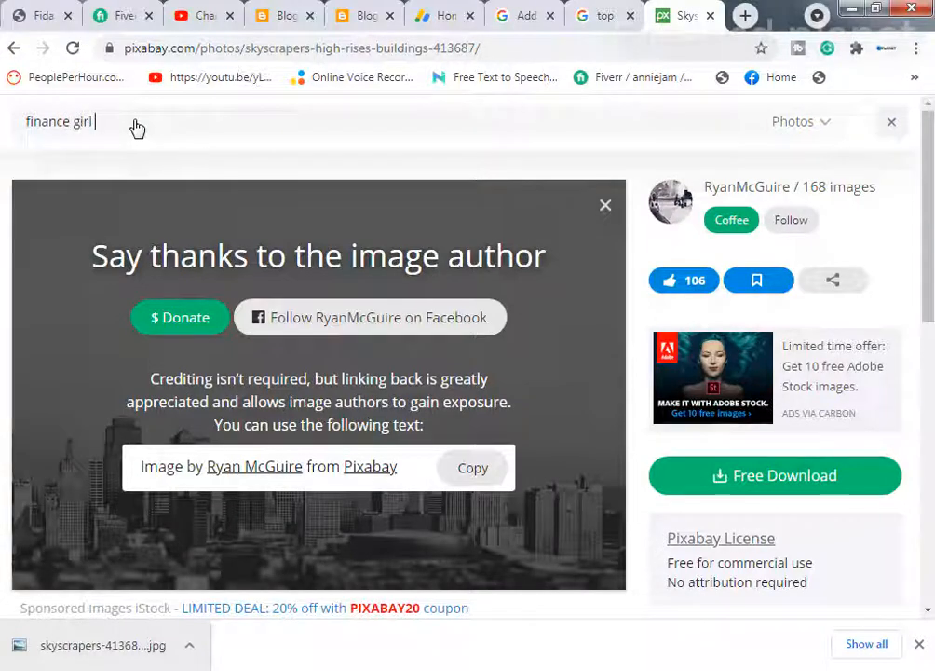
key(Return)
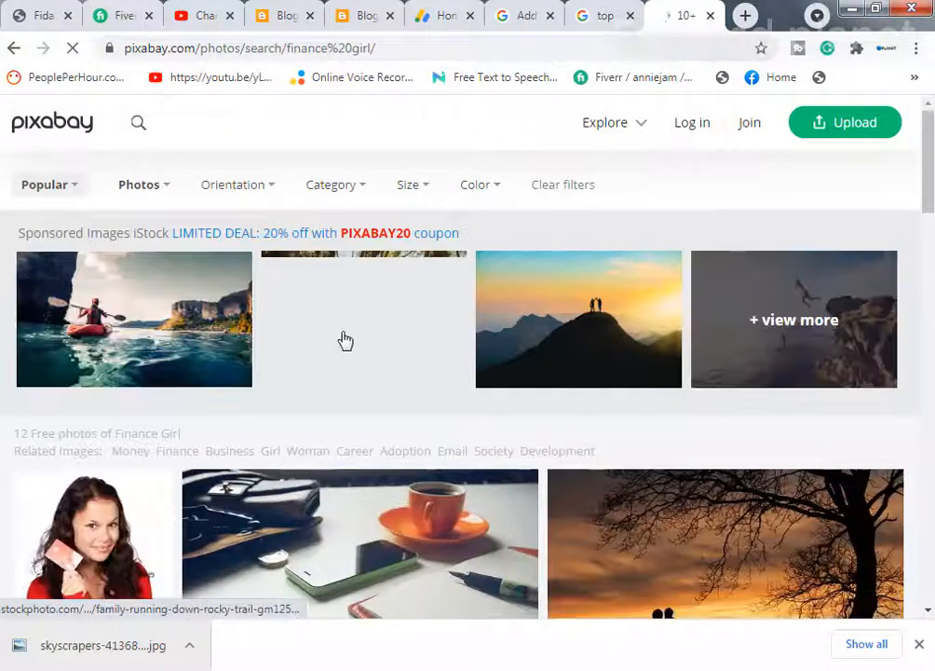
scroll(345, 341, down, 10)
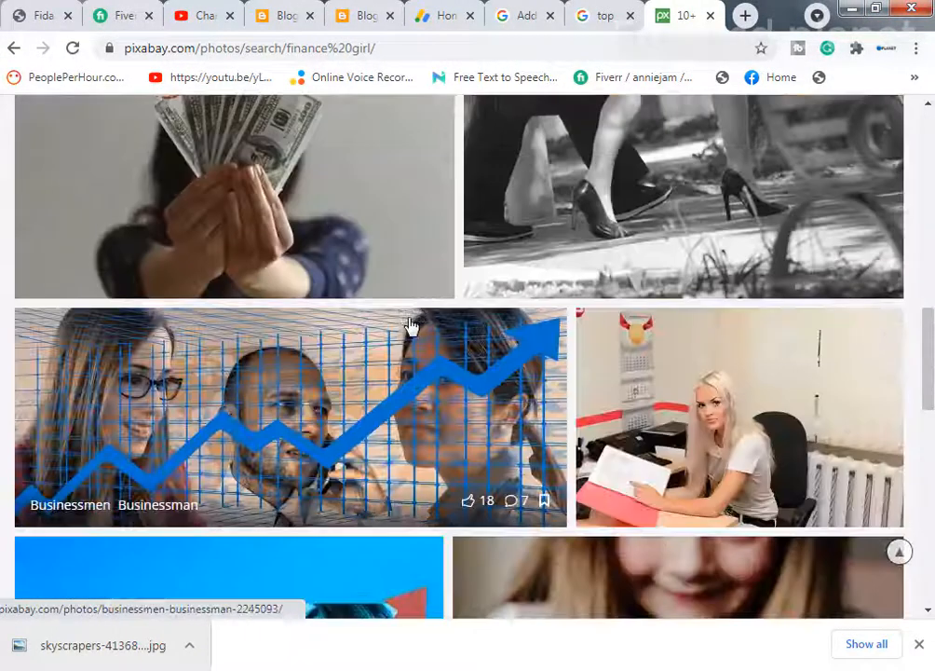
scroll(413, 326, down, 8)
scroll(414, 326, up, 3)
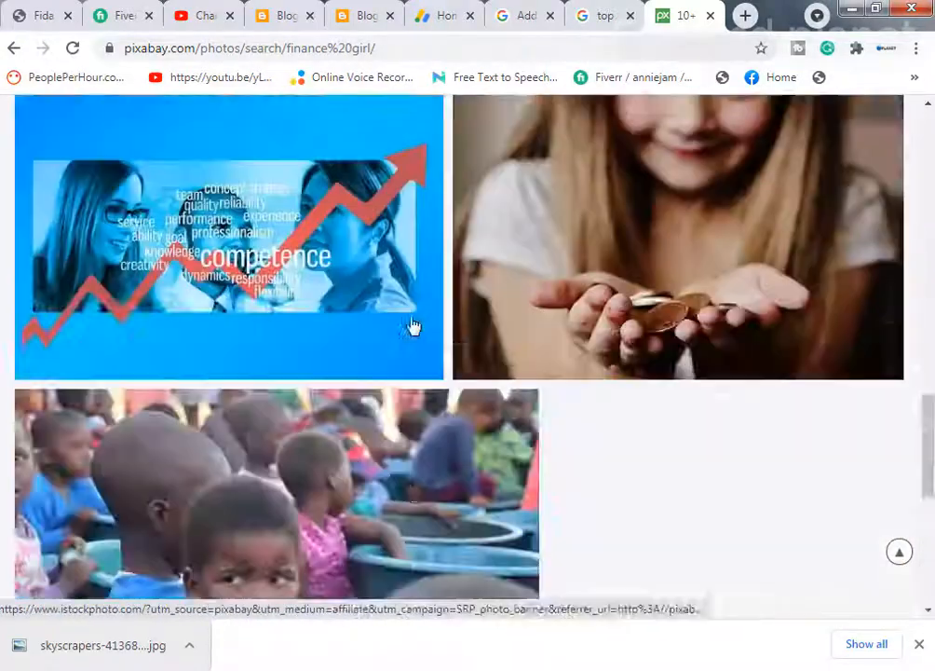
scroll(413, 326, up, 15)
- Replace the Pixabay search term with "business women" and run the search
click(140, 122)
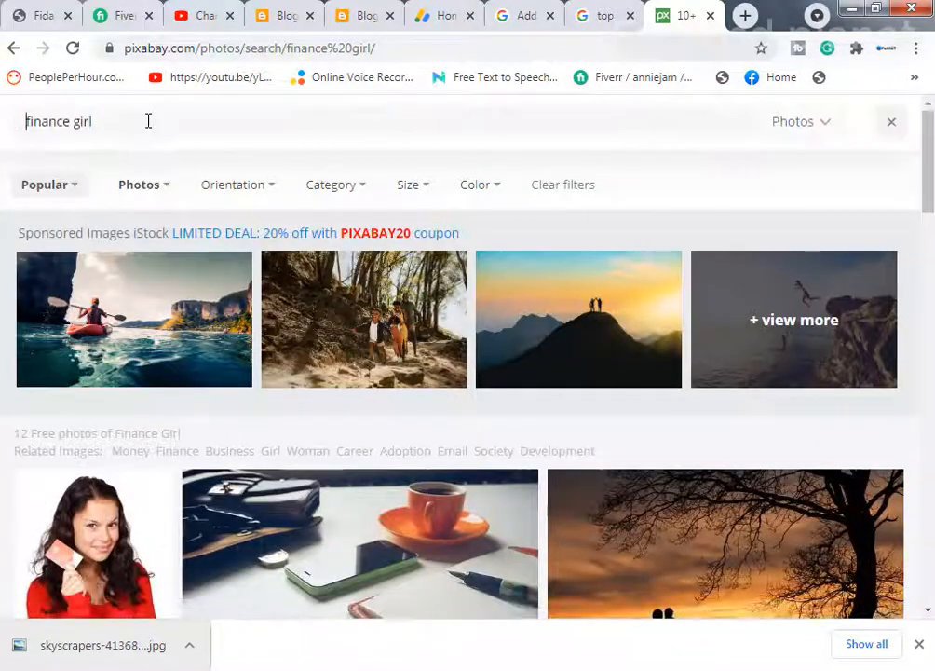
text(b)
drag(148, 121, 2, 117)
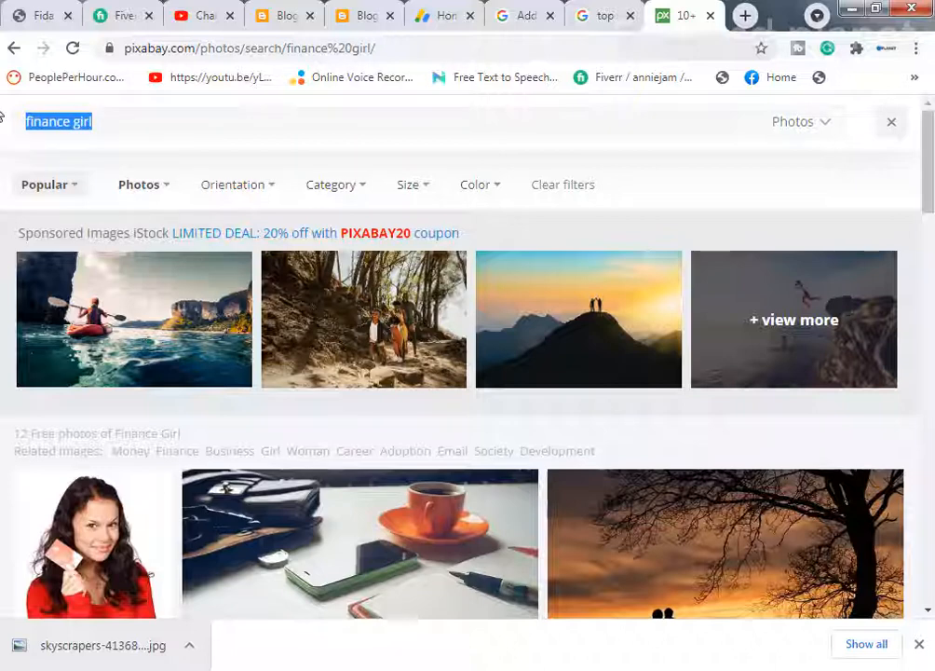
text(business women)
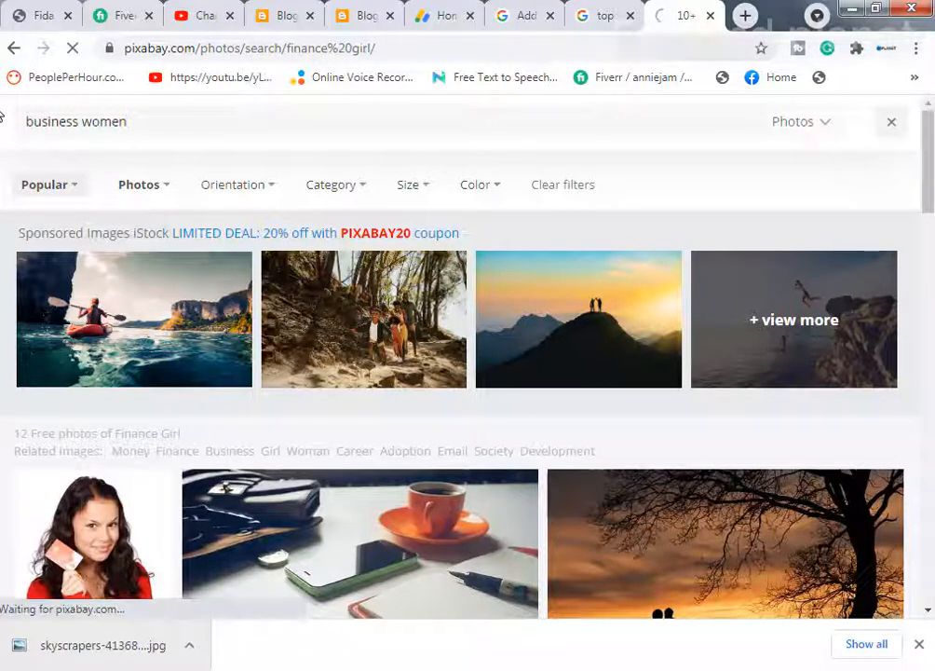
- Browse the business women photos and open the one of the smiling woman in glasses holding newspapers on a white background
scroll(545, 390, down, 2)
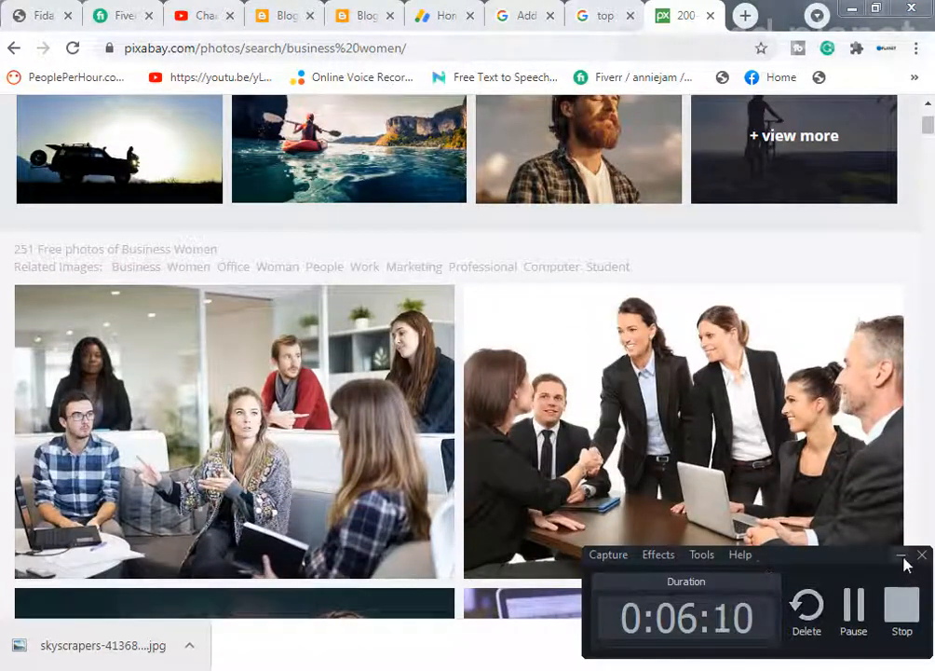
click(901, 556)
scroll(344, 449, down, 5)
scroll(343, 450, down, 7)
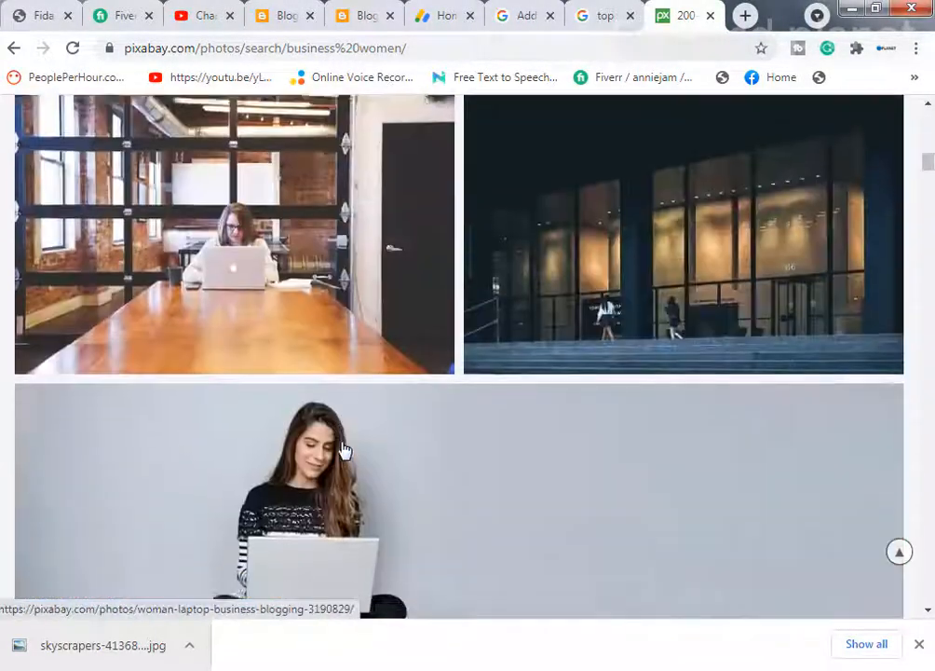
scroll(343, 450, down, 9)
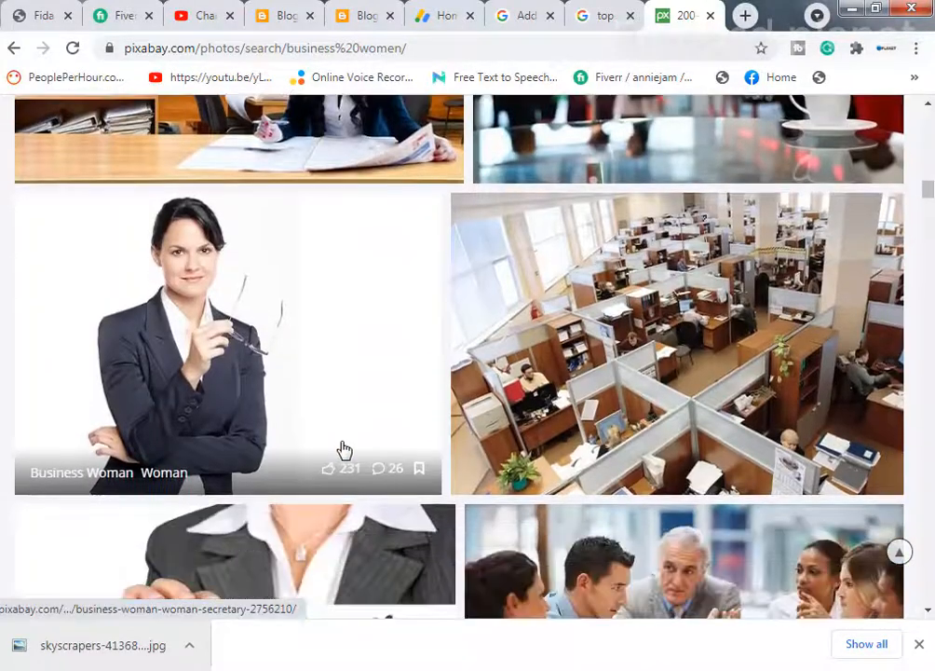
scroll(343, 449, down, 10)
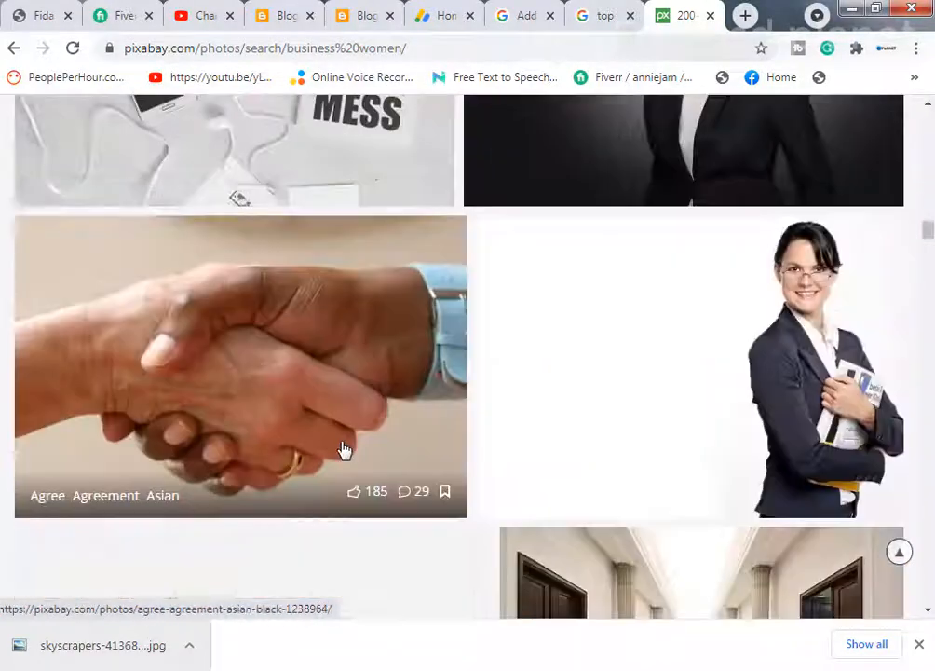
scroll(787, 379, down, 3)
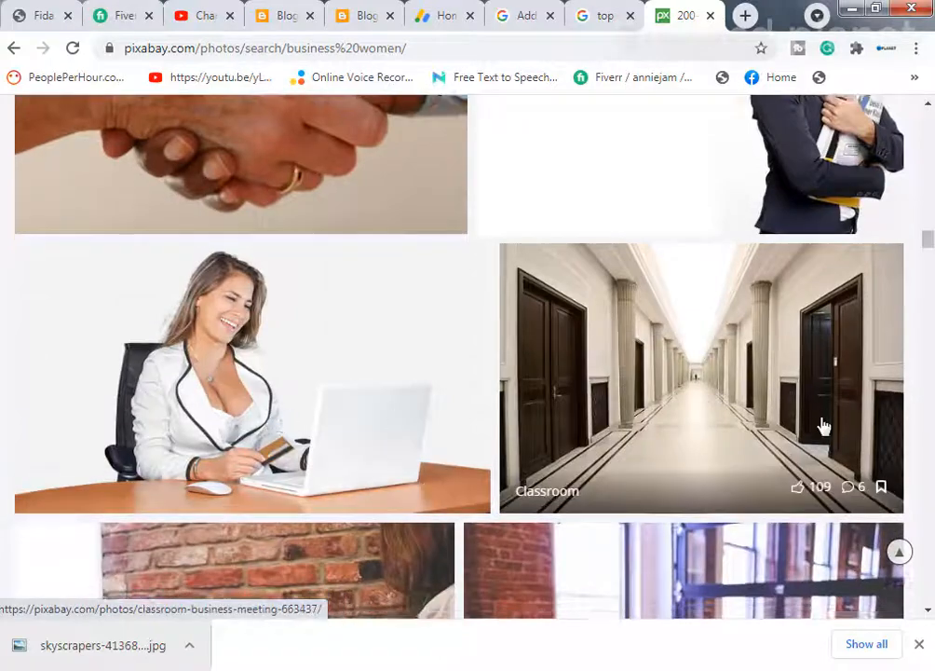
scroll(823, 426, down, 15)
scroll(818, 400, up, 5)
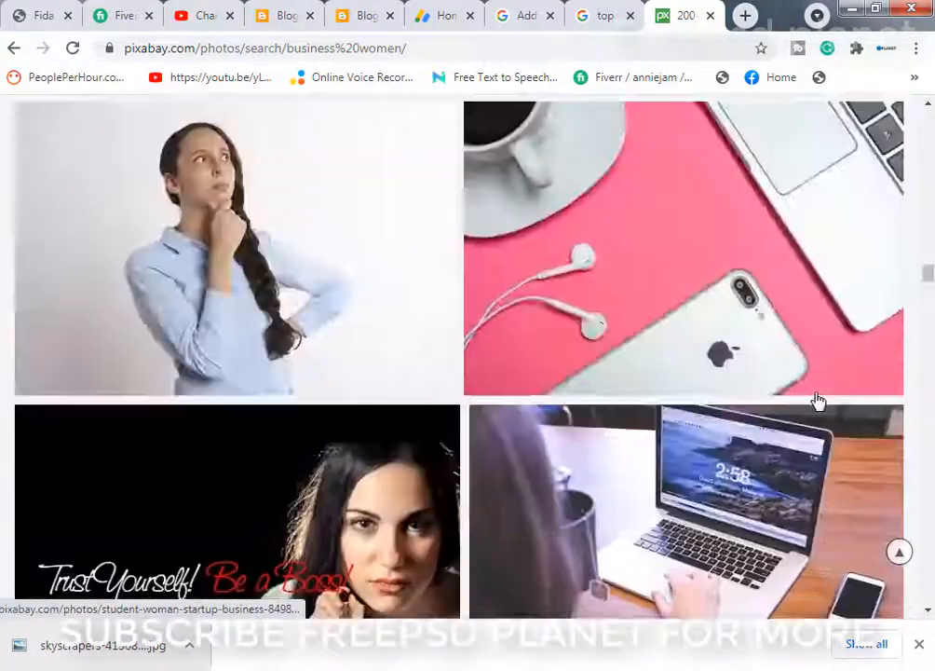
scroll(818, 400, up, 5)
scroll(830, 370, down, 1)
click(830, 280)
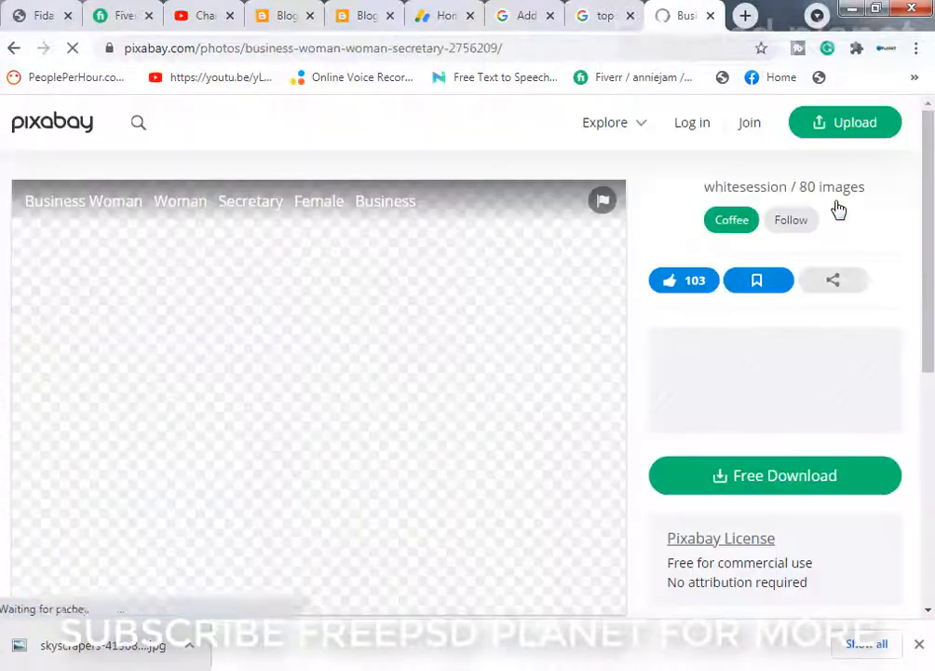
- Download the businesswoman photo as a 1920×1357 JPG, completing the traffic lights image verification
click(761, 483)
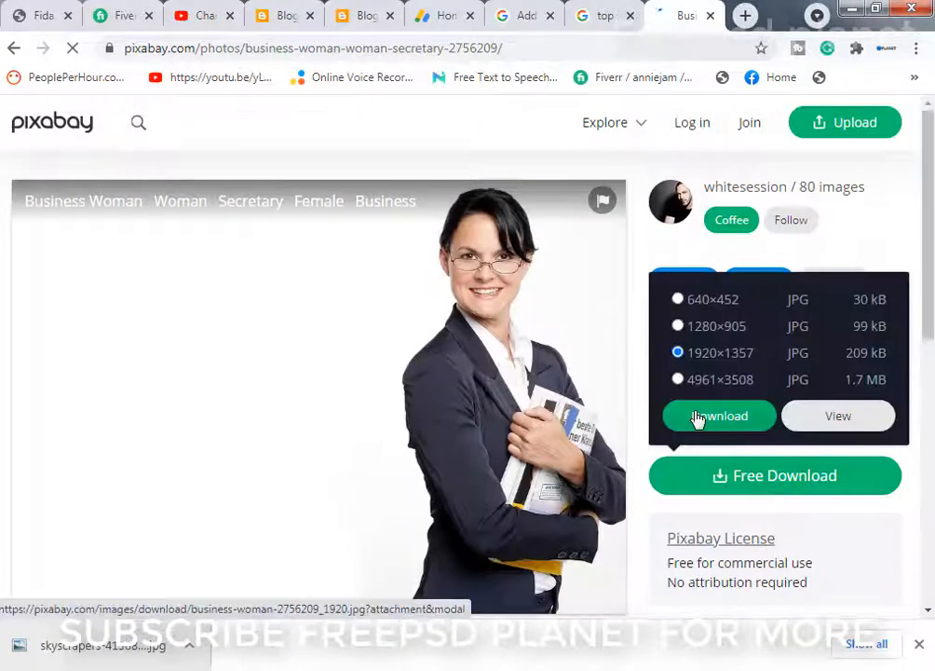
click(696, 418)
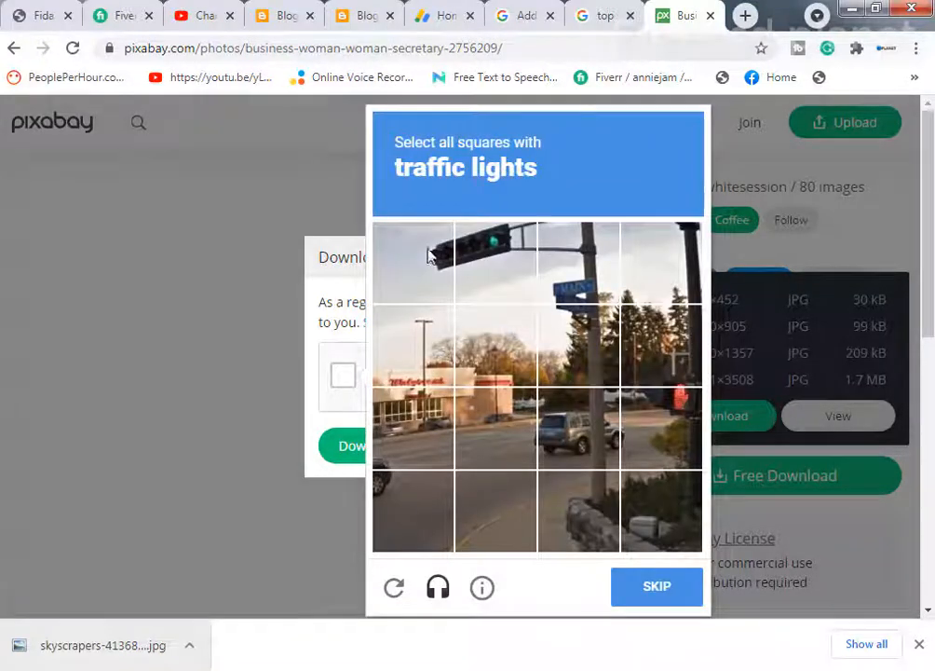
click(423, 261)
click(499, 263)
click(579, 268)
click(664, 419)
click(661, 345)
click(657, 585)
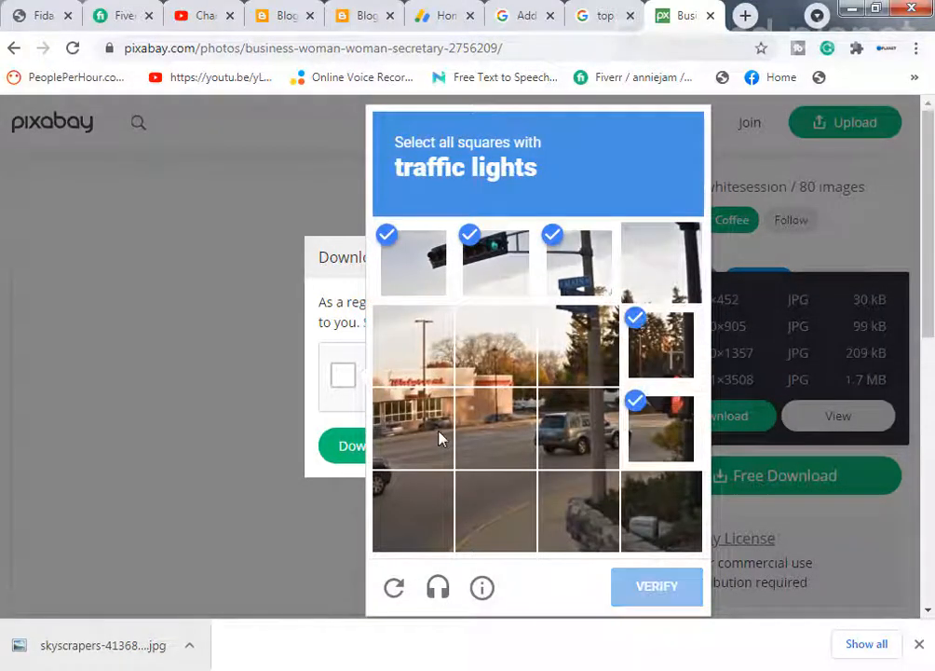
click(372, 446)
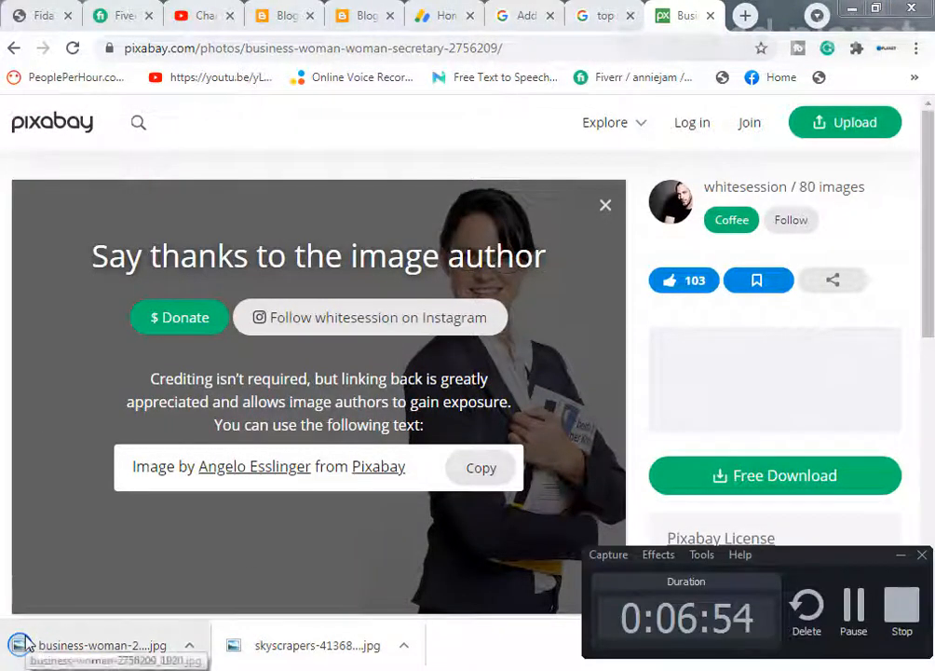
- Open business-woman-2756209_1920.jpg in Photoshop and select the woman, including her sleeve and collar, with the Quick Selection tool
key(alt+Tab)
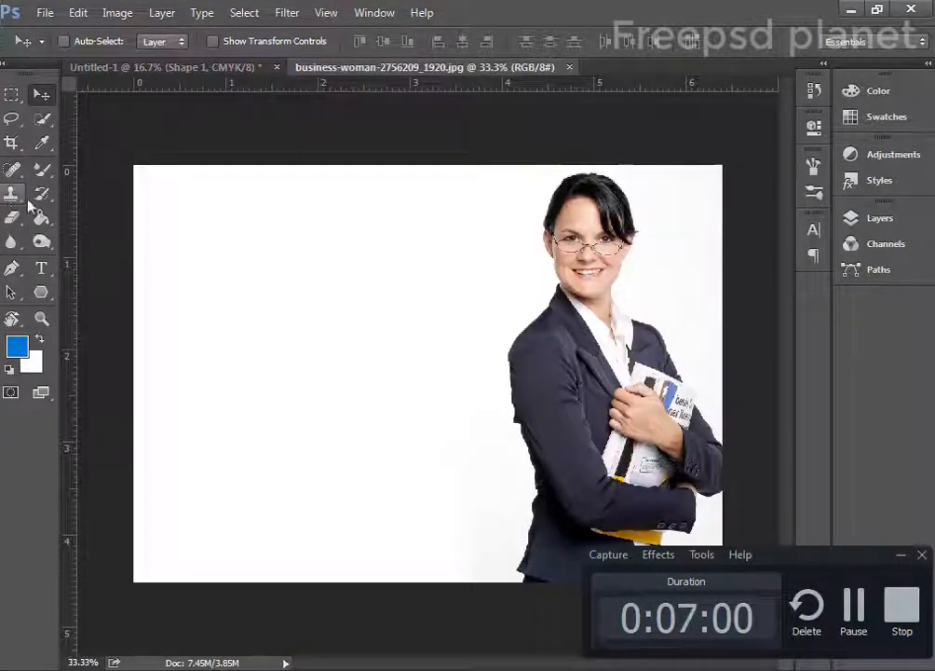
click(42, 192)
click(18, 169)
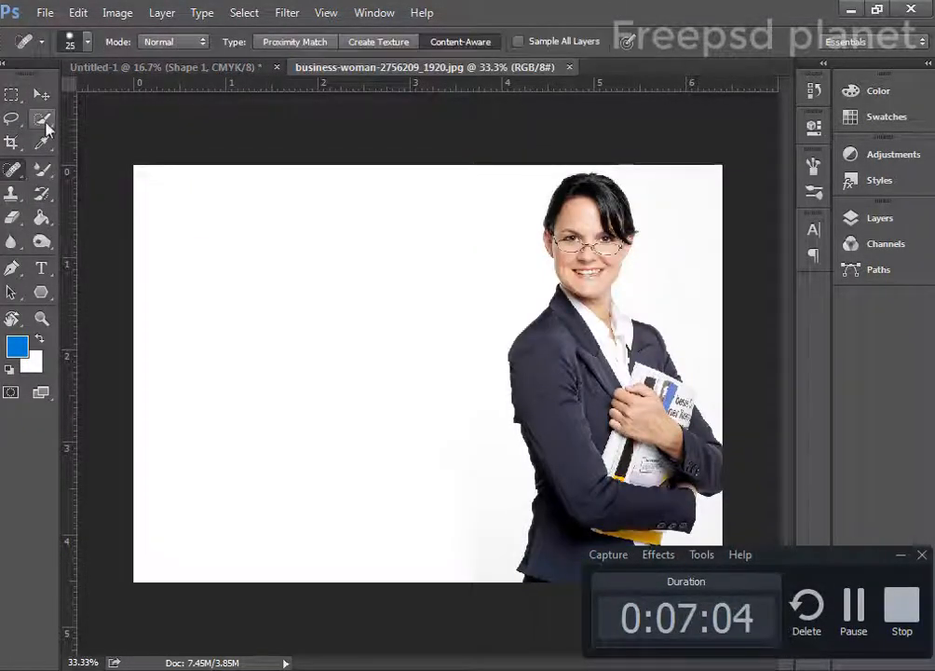
click(42, 118)
mouse_move(570, 396)
mouse_down()
mouse_move(585, 551)
mouse_move(567, 577)
mouse_up()
drag(676, 449, 700, 466)
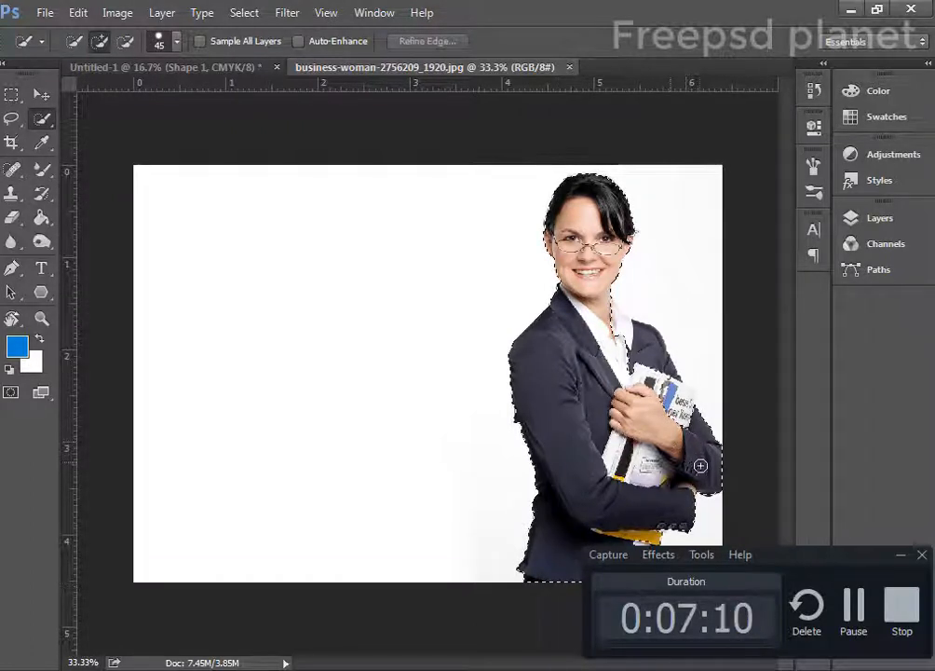
drag(632, 330, 606, 312)
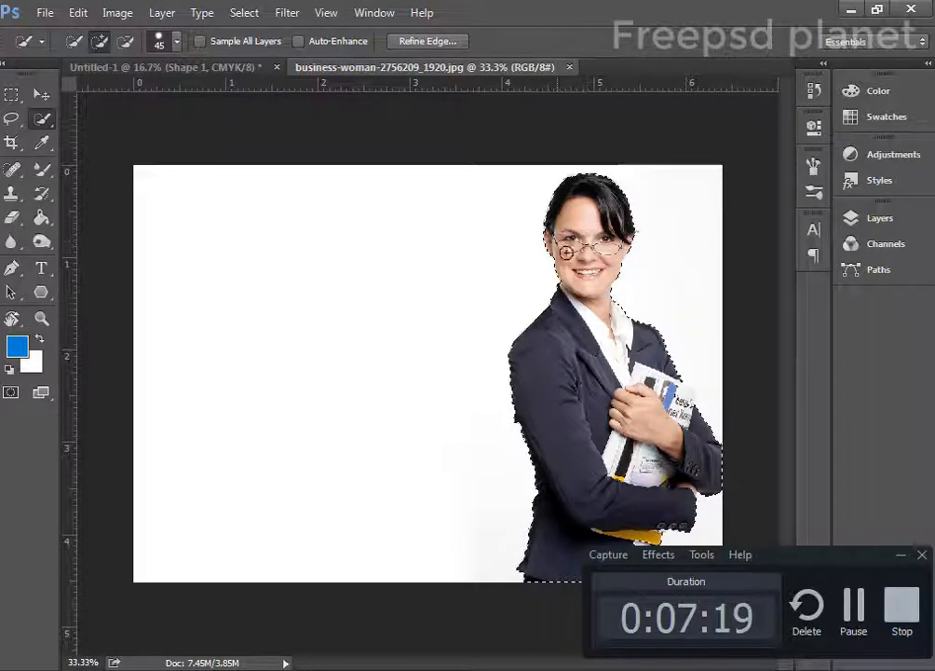
- Correct the Quick Selection around the woman by removing the white background beside her head and shoulder
drag(583, 484, 604, 502)
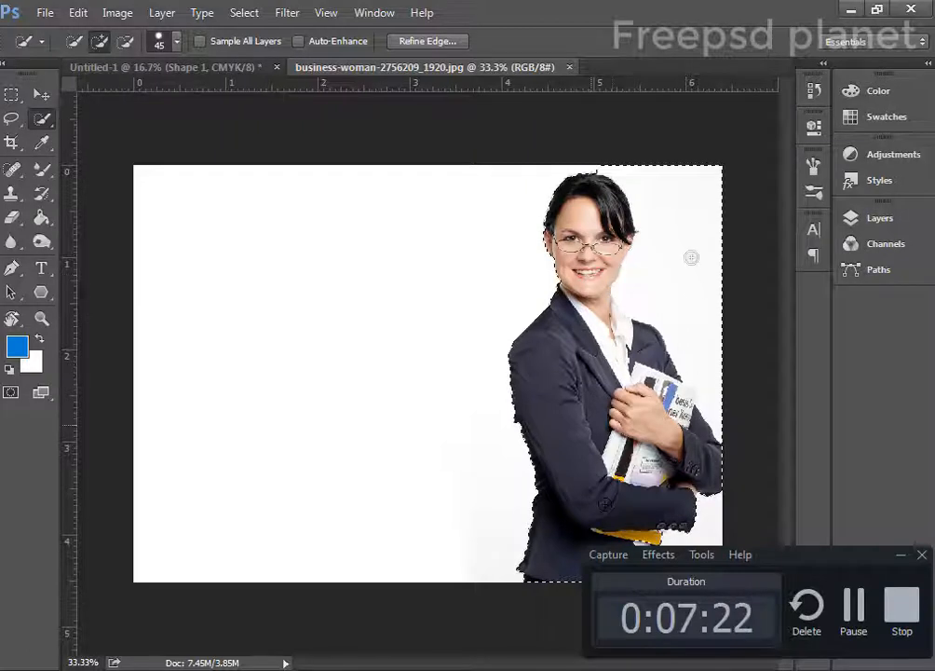
drag(687, 240, 716, 358)
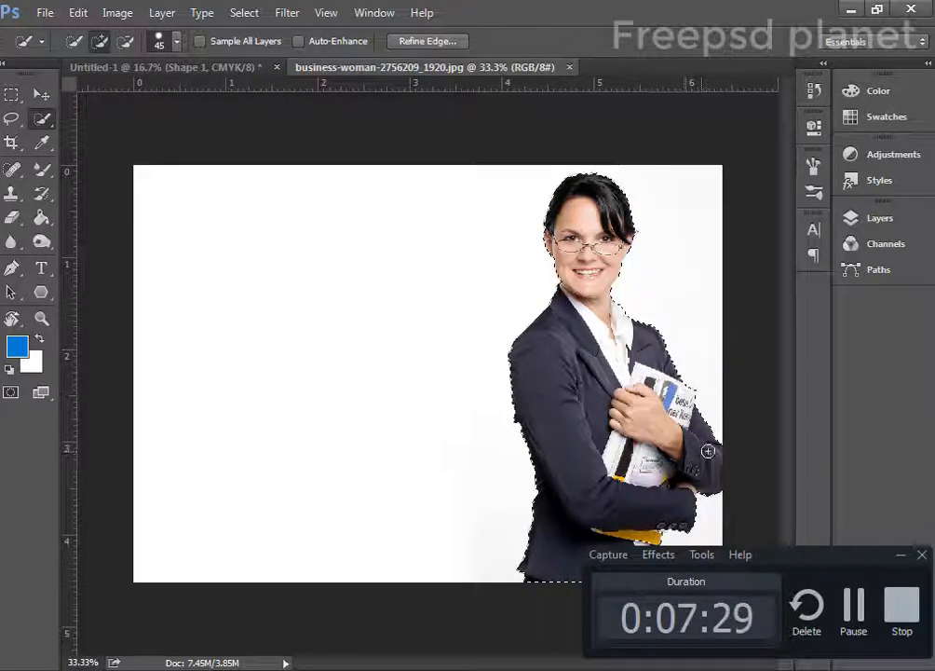
drag(741, 554, 281, 511)
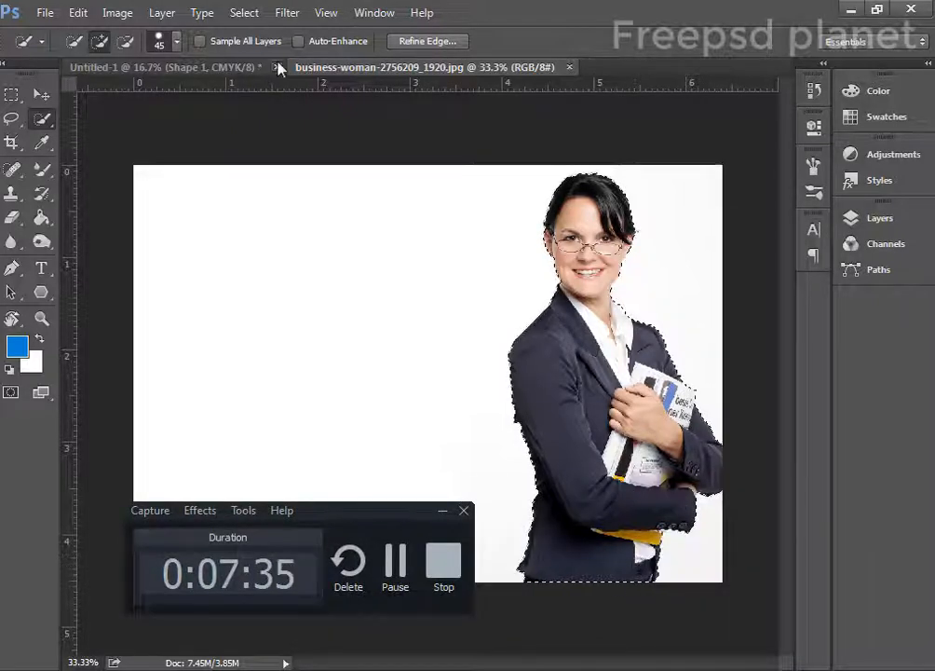
- Refine the selection edge with Radius 2.3 px, Smooth 28 and Shift Edge -21%, outputting to New Layer with Layer Mask
click(286, 14)
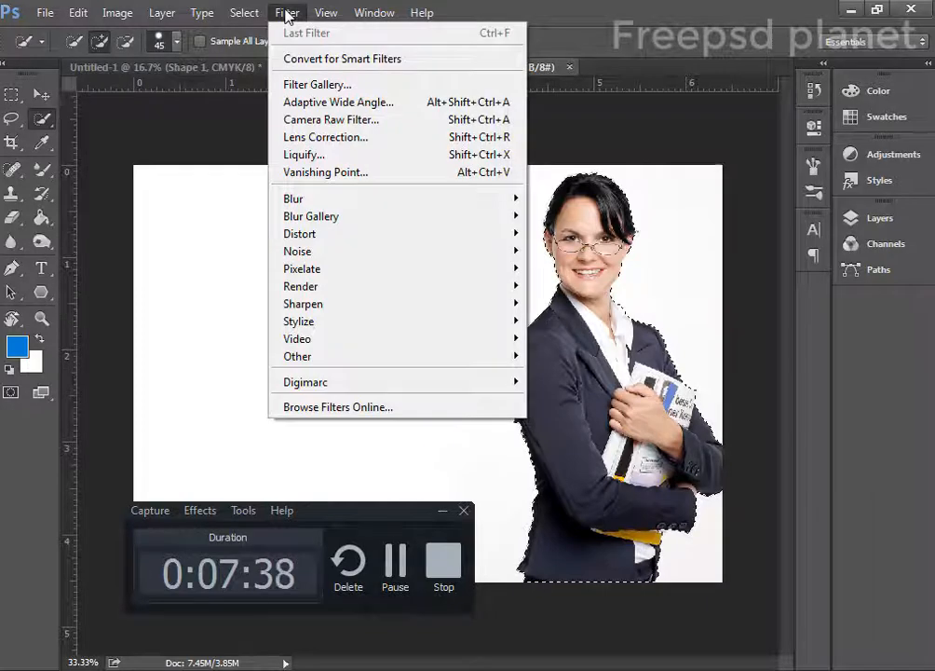
mouse_move(326, 12)
click(428, 41)
click(430, 41)
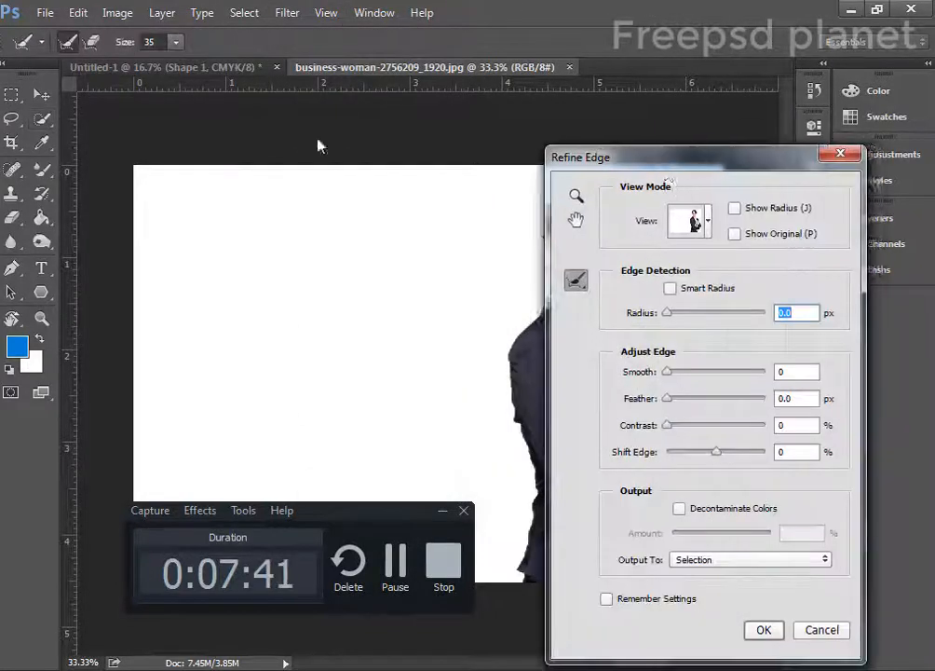
drag(676, 155, 298, 98)
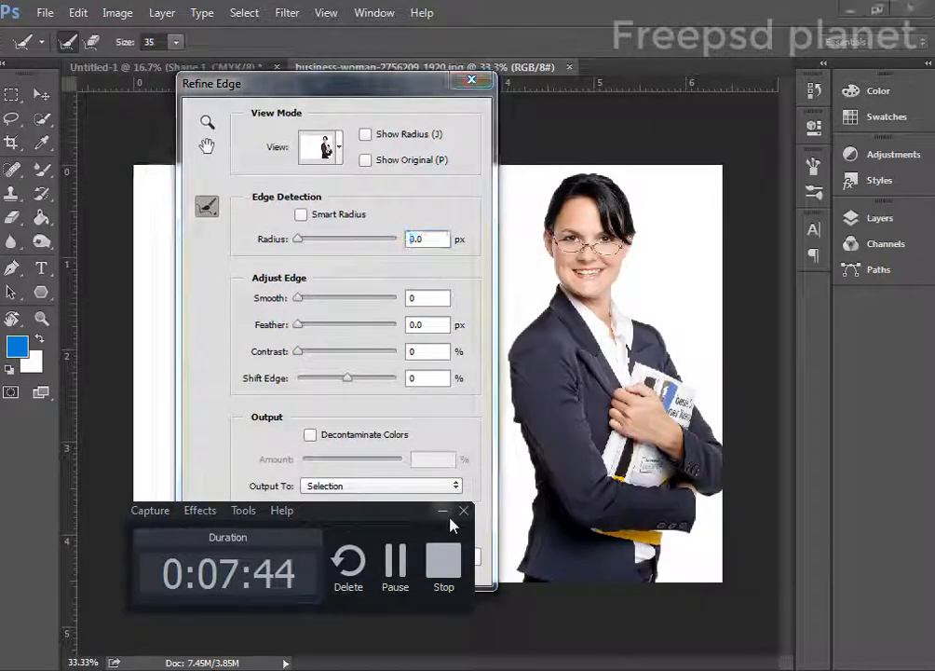
drag(298, 239, 309, 239)
drag(299, 302, 325, 303)
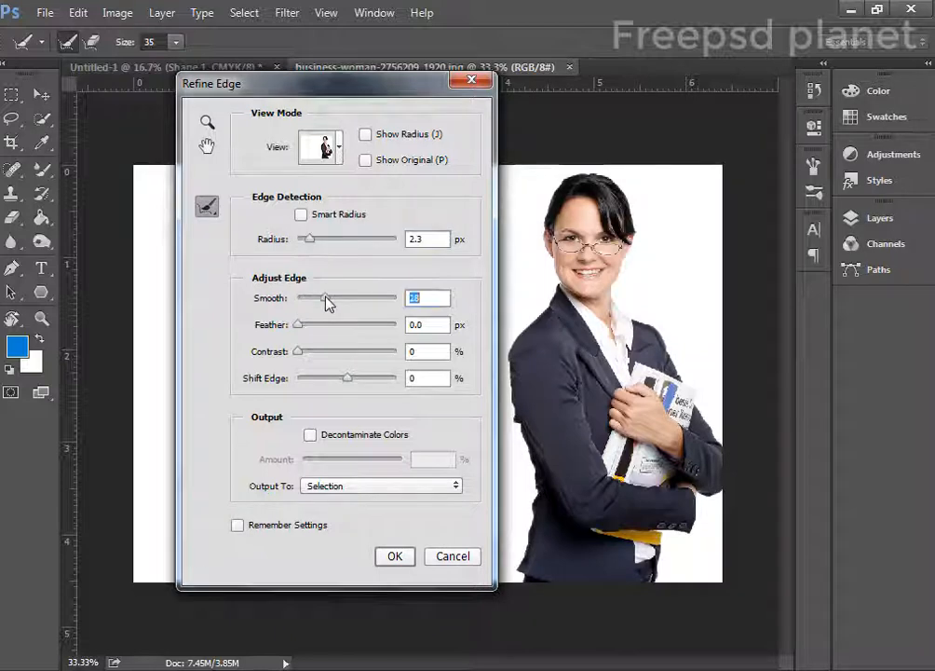
drag(340, 384, 330, 383)
click(386, 486)
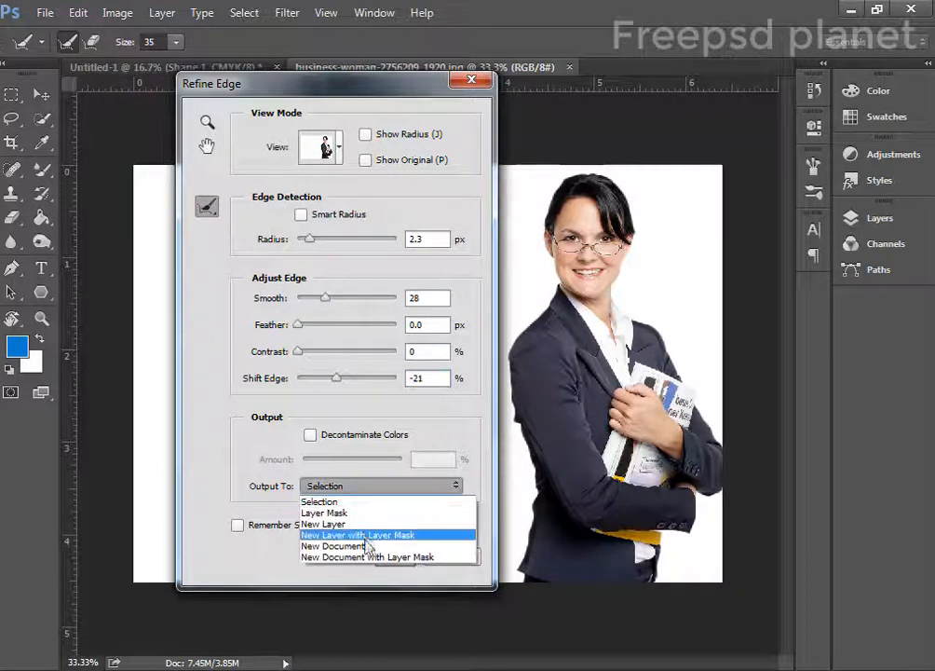
click(428, 536)
click(395, 556)
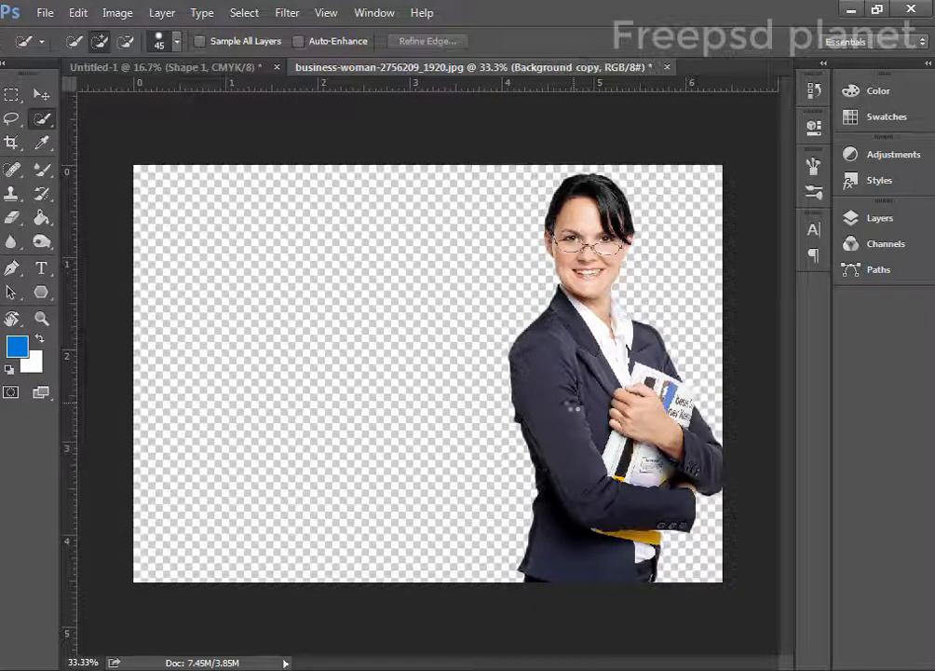
- Bring the cut-out woman into the Untitled-1 flyer, enlarge her to about 154% and place her in the page's lower-left area
click(889, 217)
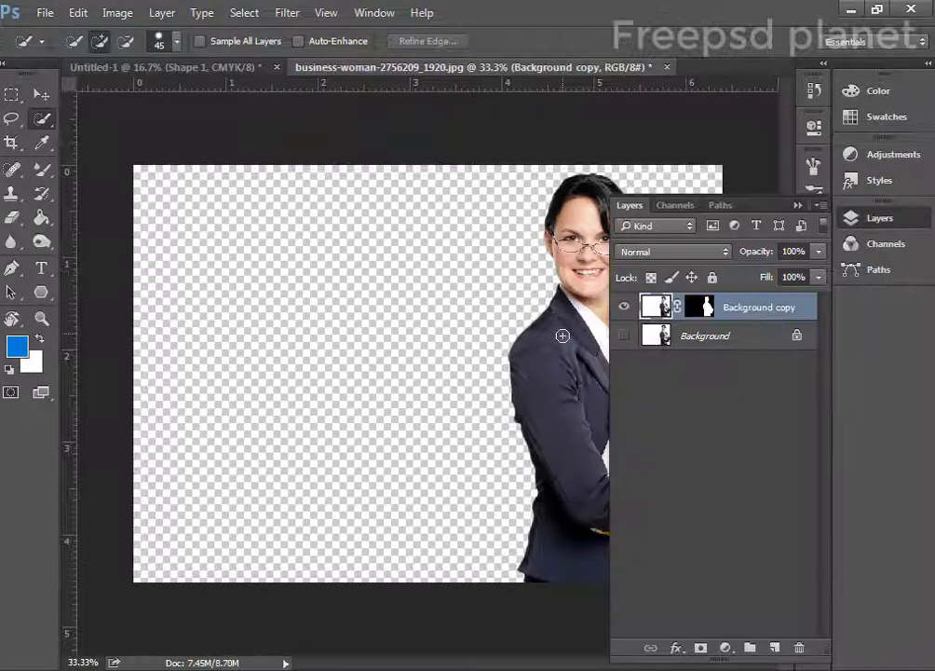
click(41, 94)
drag(557, 354, 288, 539)
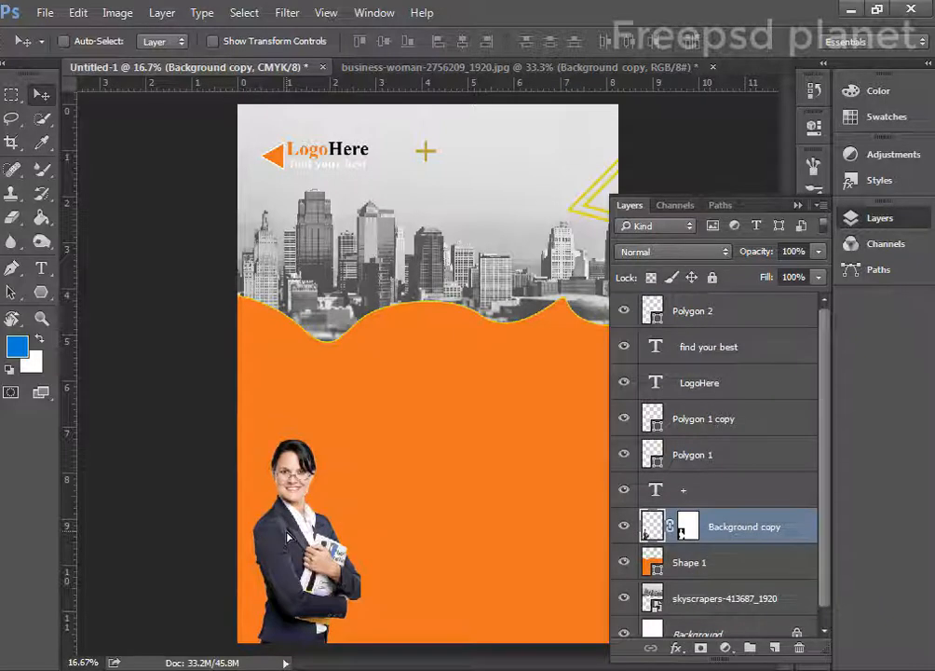
key(ctrl+t)
drag(367, 419, 519, 322)
drag(421, 517, 318, 513)
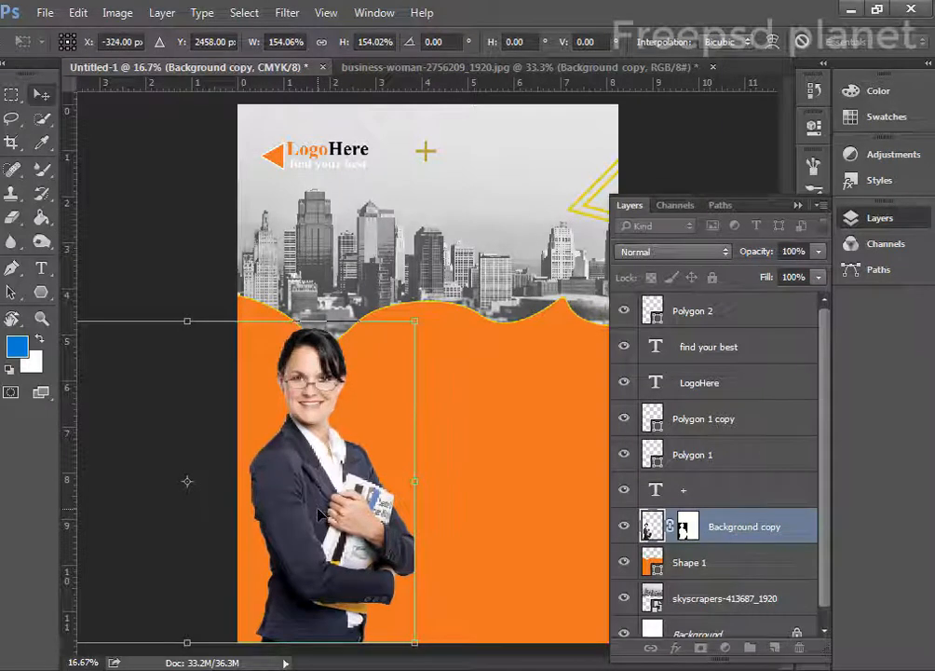
key(Return)
click(689, 527)
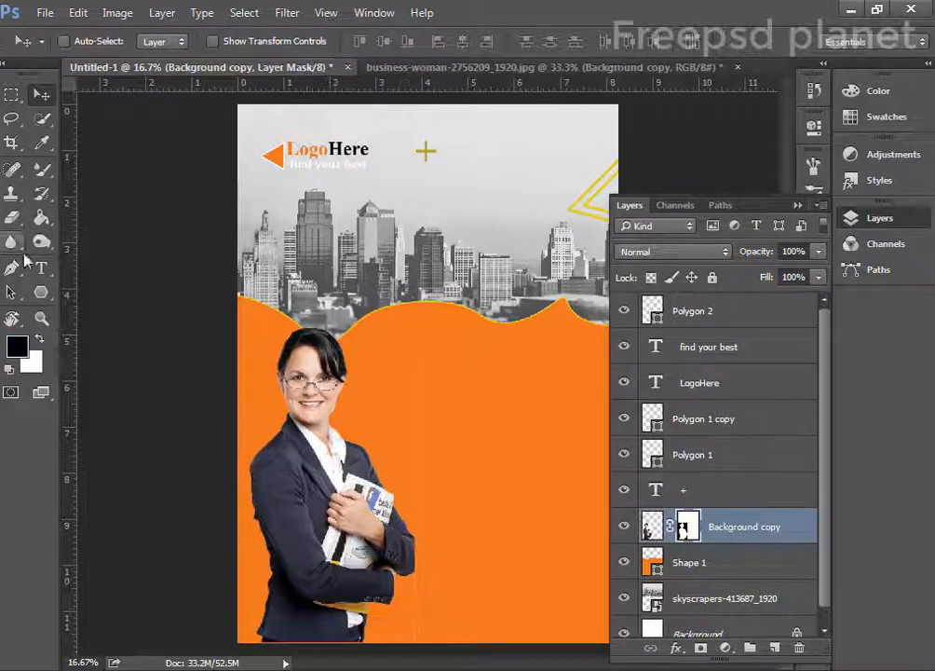
click(42, 168)
click(117, 167)
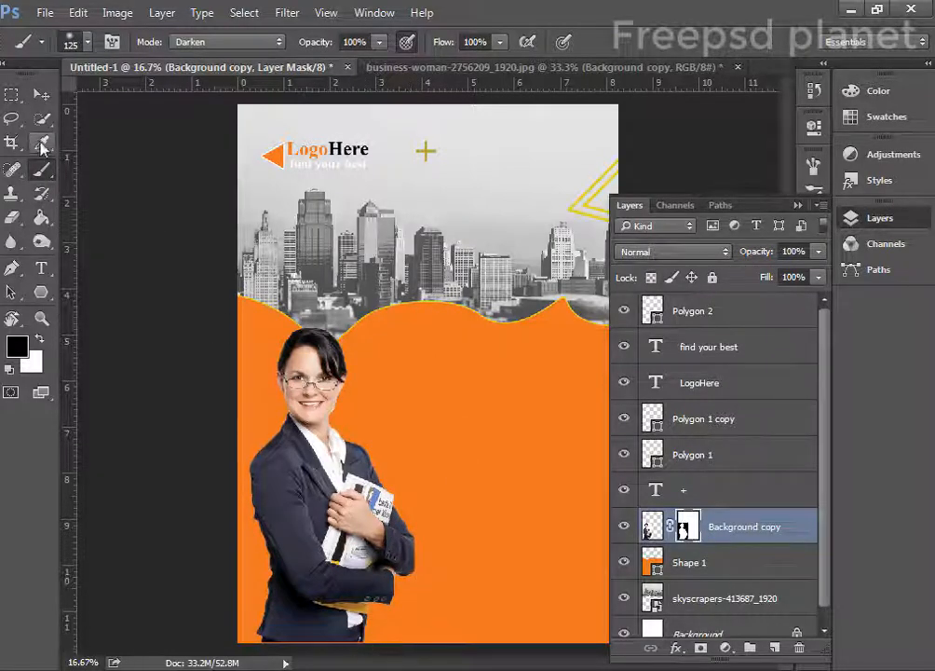
- Move the woman up so her head overlaps the skyline and enlarge her by about 116%
click(41, 94)
drag(390, 652, 390, 566)
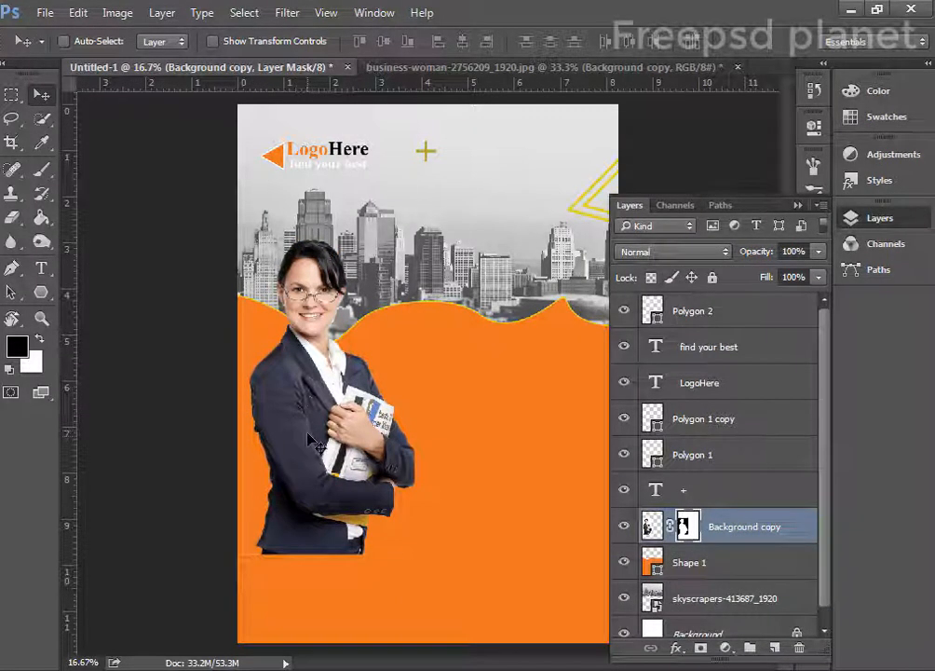
mouse_move(310, 437)
mouse_down()
mouse_move(310, 404)
mouse_move(309, 446)
mouse_up()
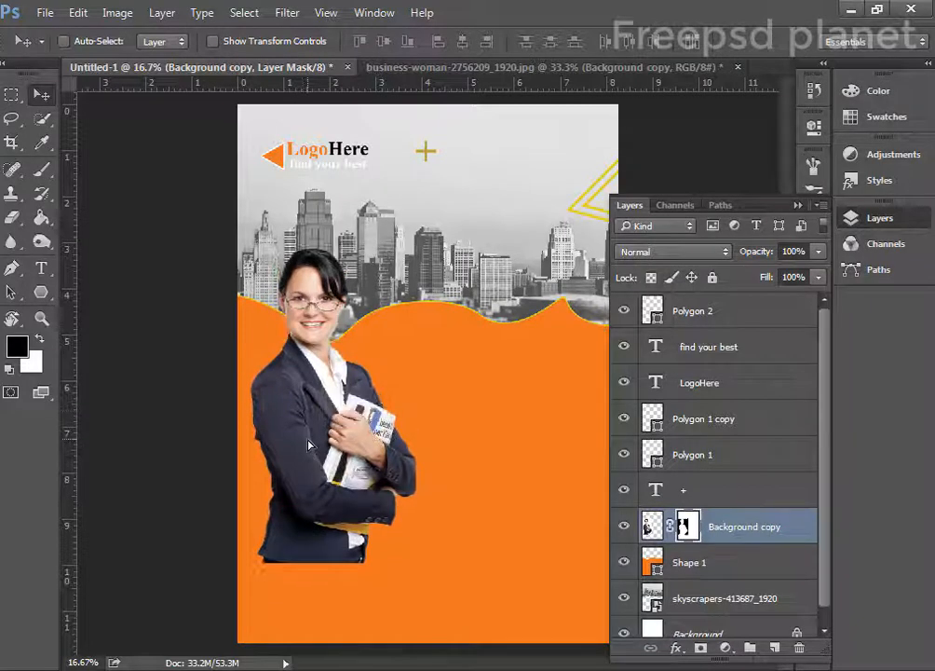
key(ctrl+t)
drag(416, 240, 312, 398)
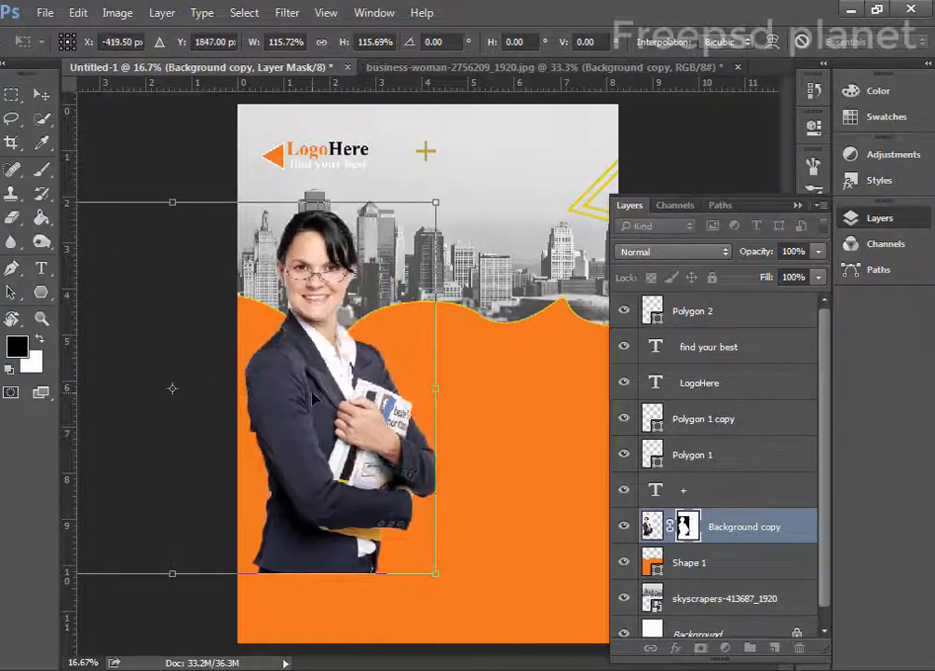
key(Return)
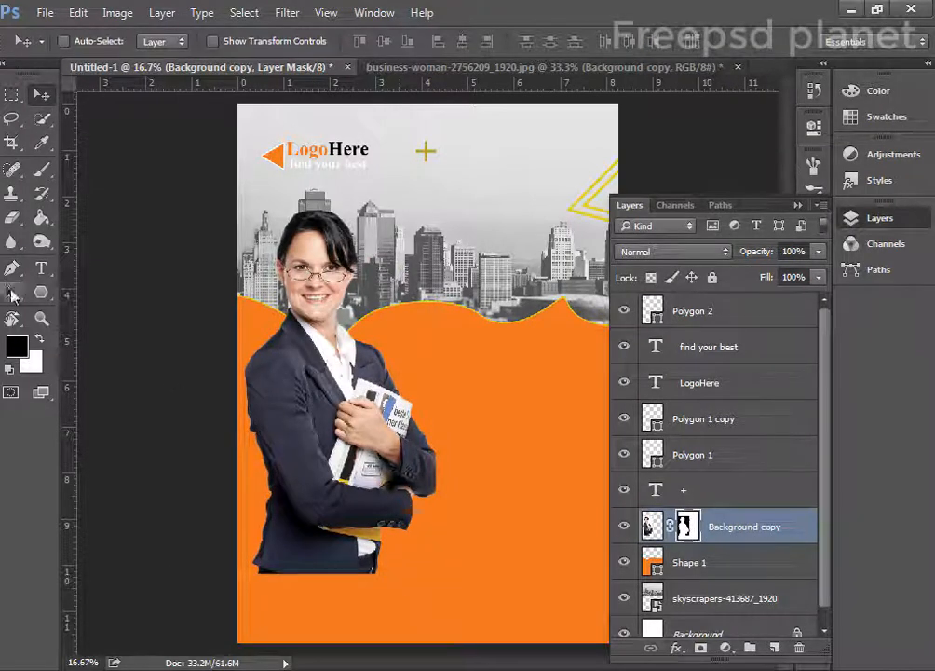
- Draw a circle of about 1773 px with the Ellipse tool and move it partly off the flyer's lower-left corner
click(37, 294)
click(121, 314)
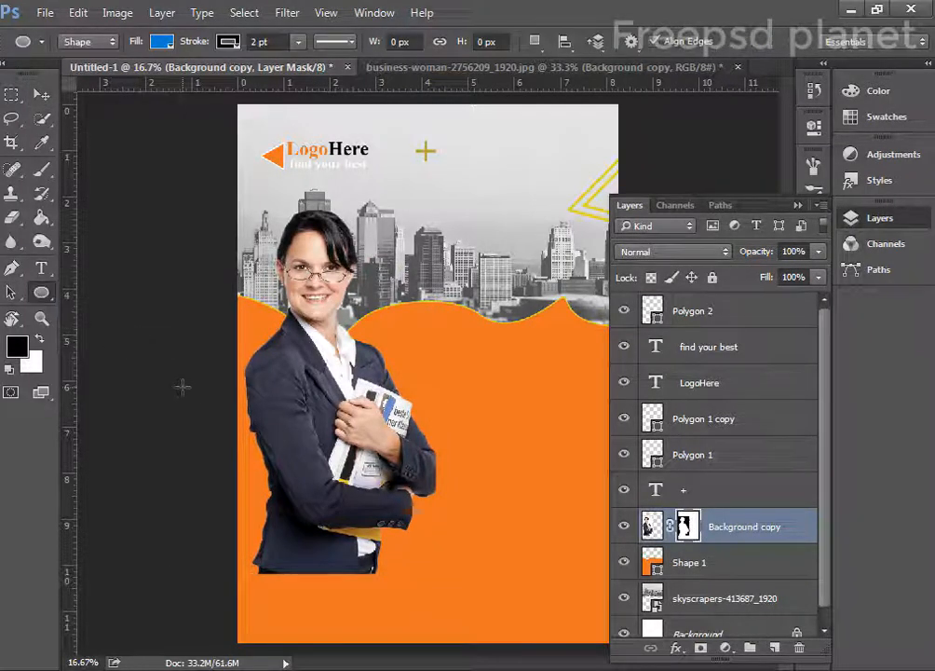
drag(183, 386, 454, 656)
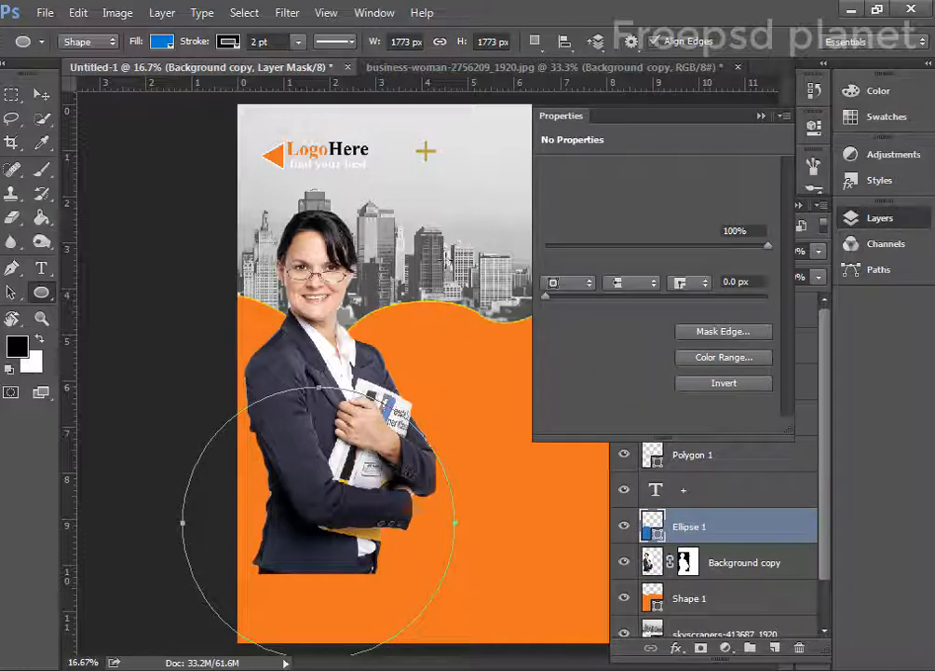
click(41, 94)
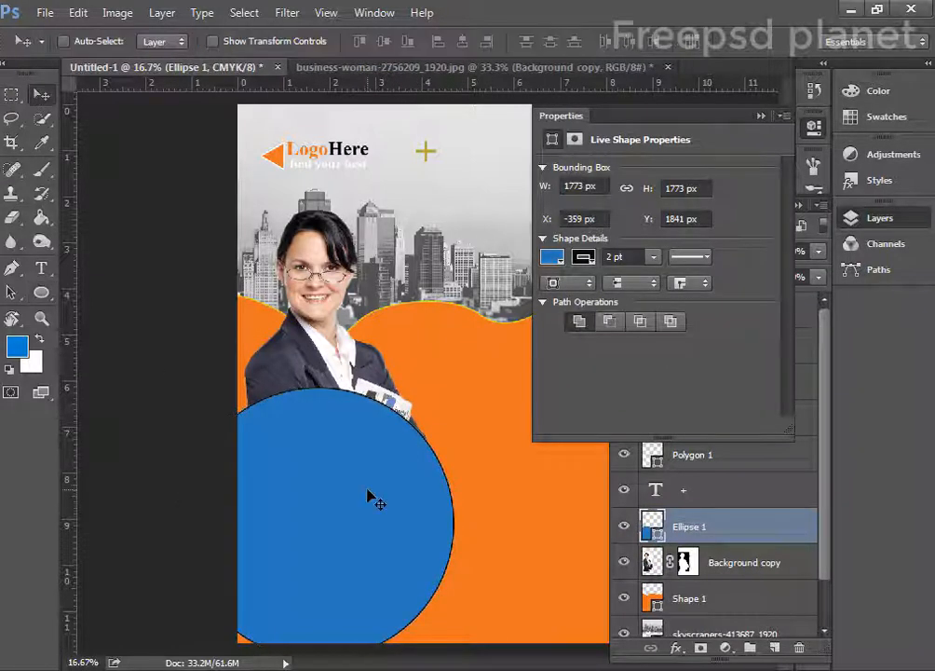
key(ctrl+minus)
drag(402, 482, 360, 569)
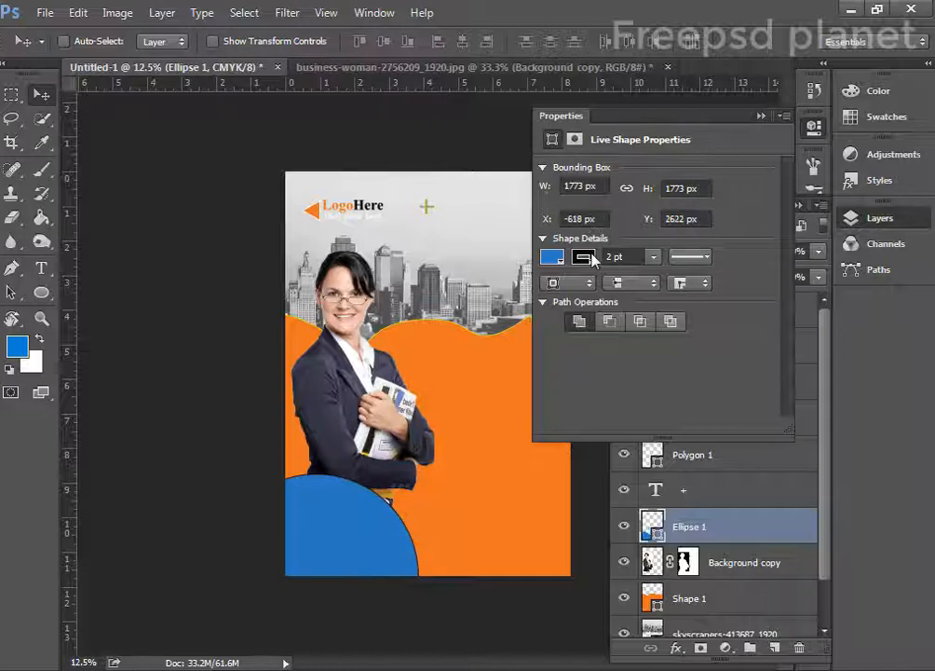
- Give the corner circle a mustard yellow fill with no outline and shift it slightly up over the woman's waist
click(552, 257)
click(725, 296)
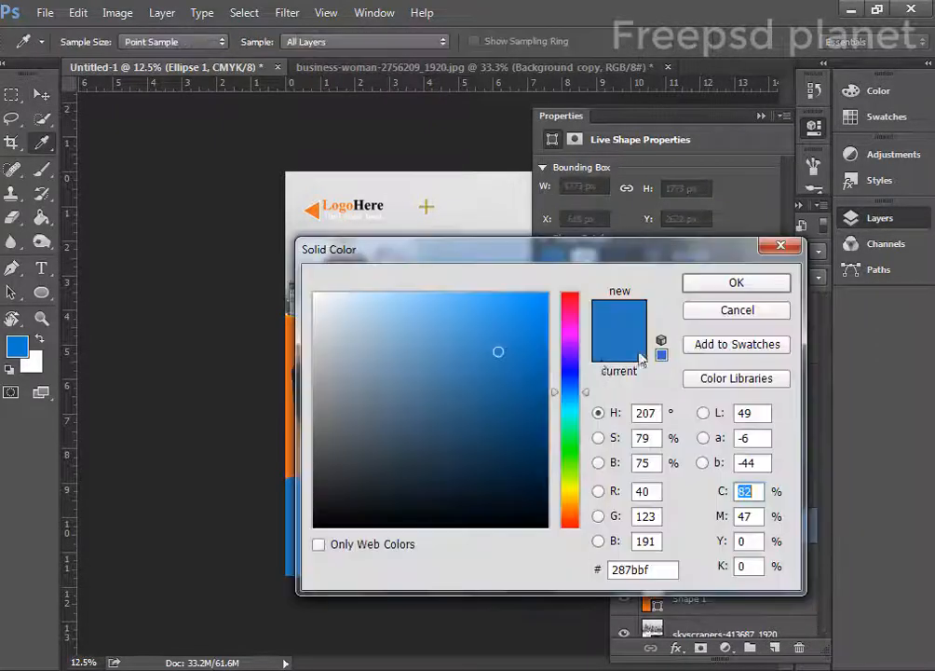
drag(502, 251, 702, 189)
click(766, 430)
mouse_move(729, 382)
mouse_down()
mouse_move(750, 321)
mouse_move(727, 244)
mouse_move(739, 278)
mouse_up()
click(893, 222)
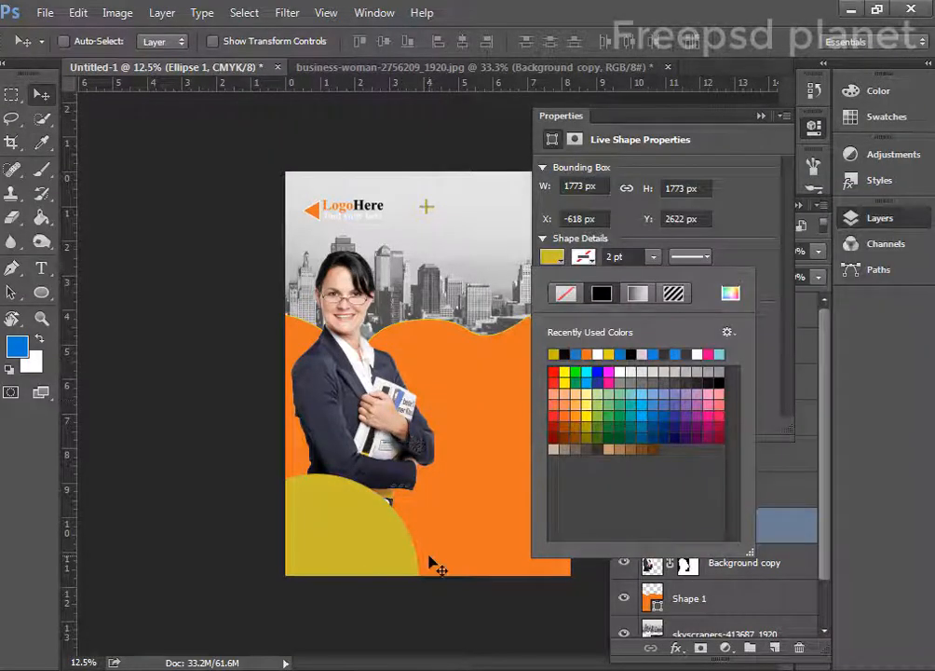
click(760, 118)
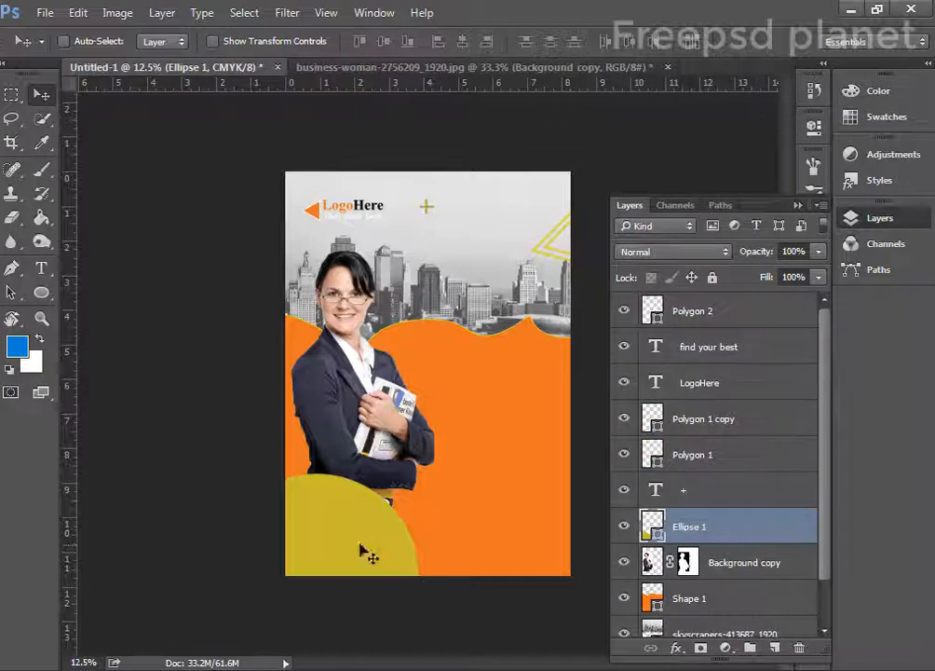
drag(365, 553, 338, 535)
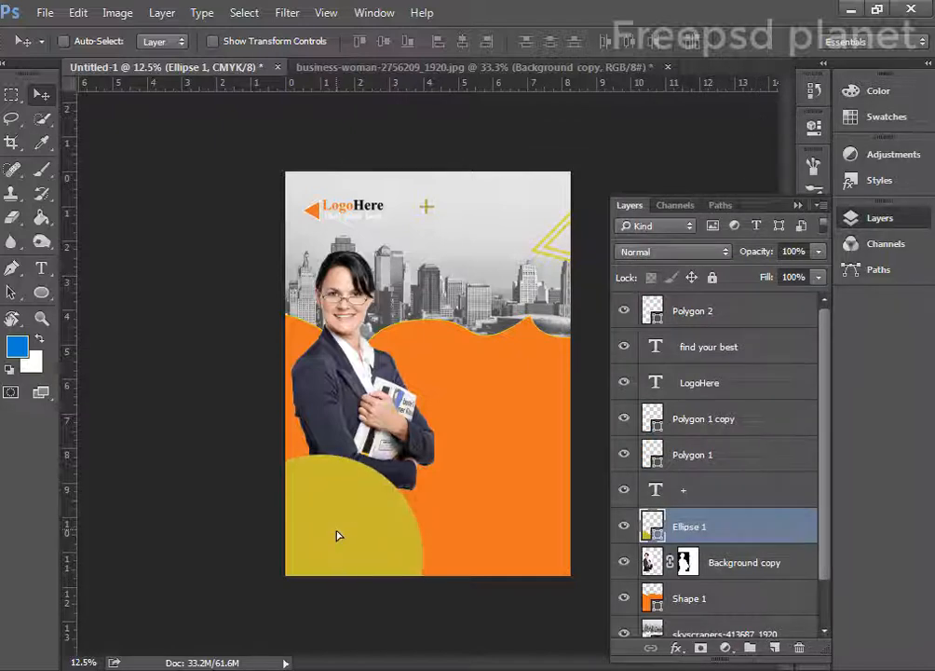
- Duplicate the plus sign onto the orange area just below the wave and recolour the copy with the circle's yellow
ctrl+click(428, 209)
drag(430, 237, 438, 377)
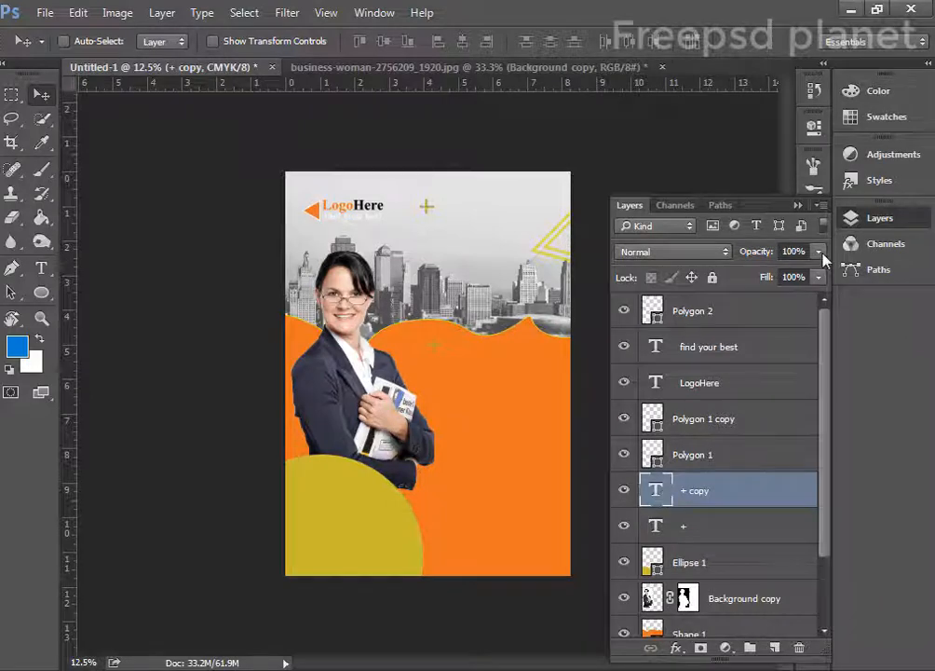
double_click(657, 493)
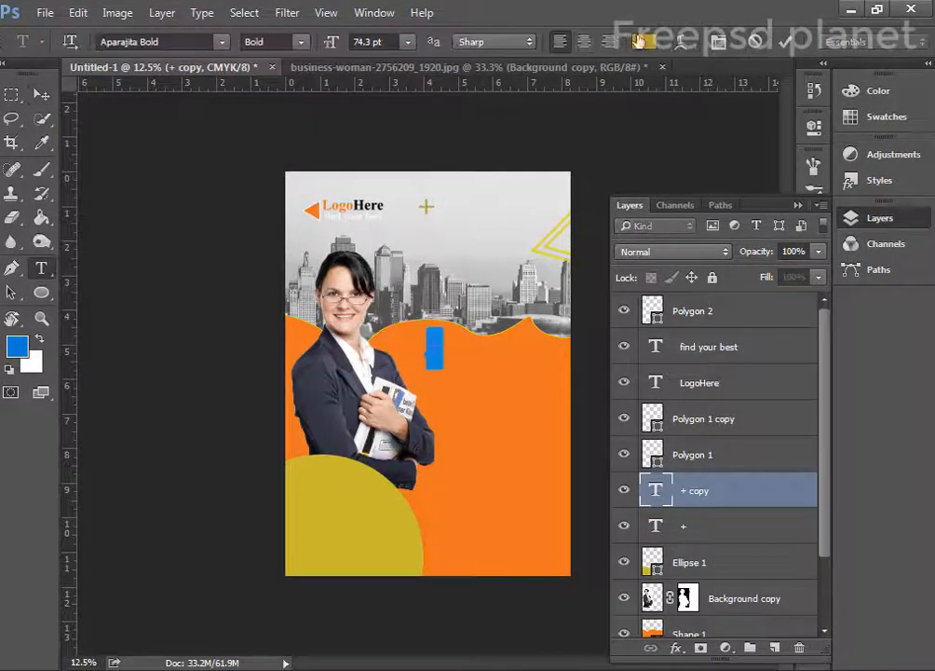
click(642, 41)
click(318, 534)
click(619, 149)
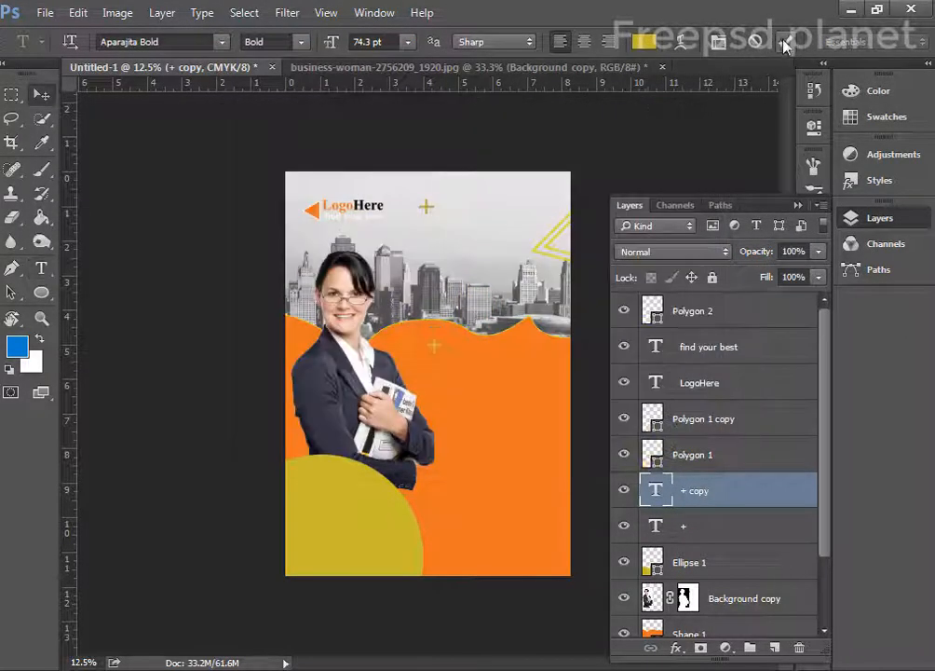
key(ctrl+Return)
- Change the corner circle's fill to a brighter yellow
ctrl+click(327, 512)
double_click(654, 566)
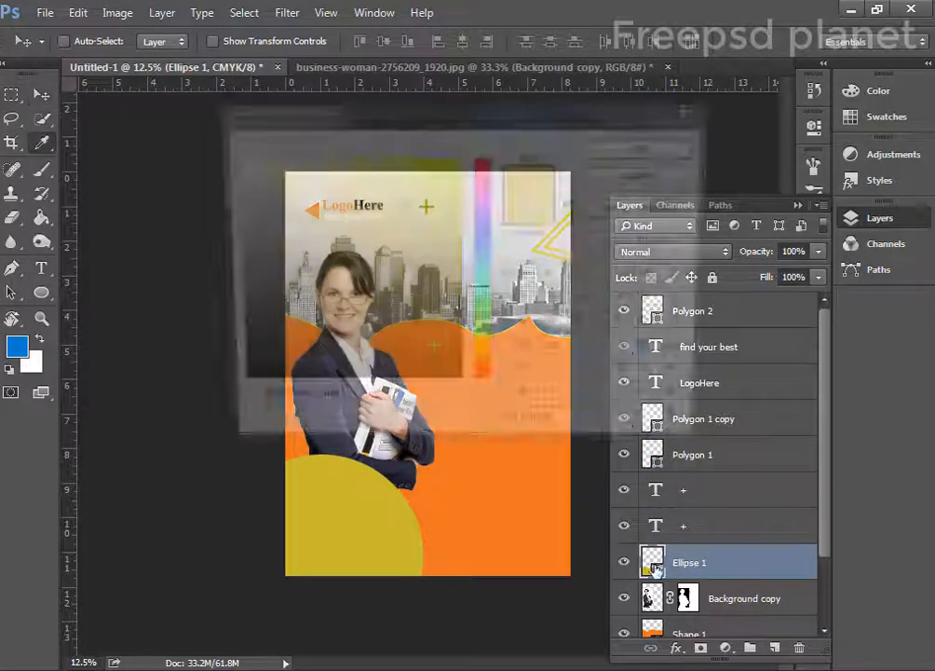
click(417, 168)
click(620, 152)
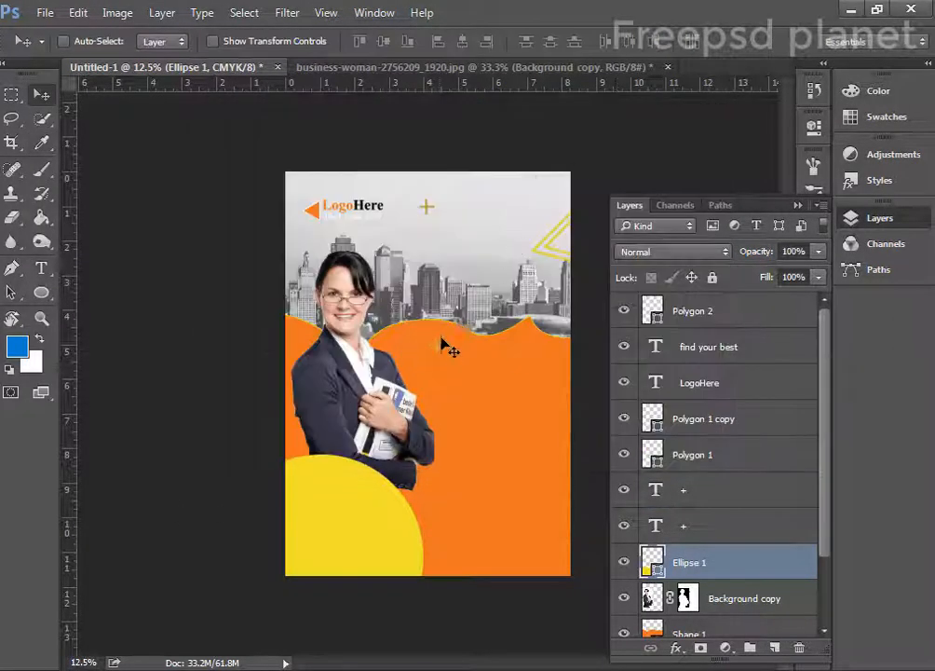
- Recolour the plus sign on the orange area to a brighter yellow
click(637, 499)
double_click(657, 494)
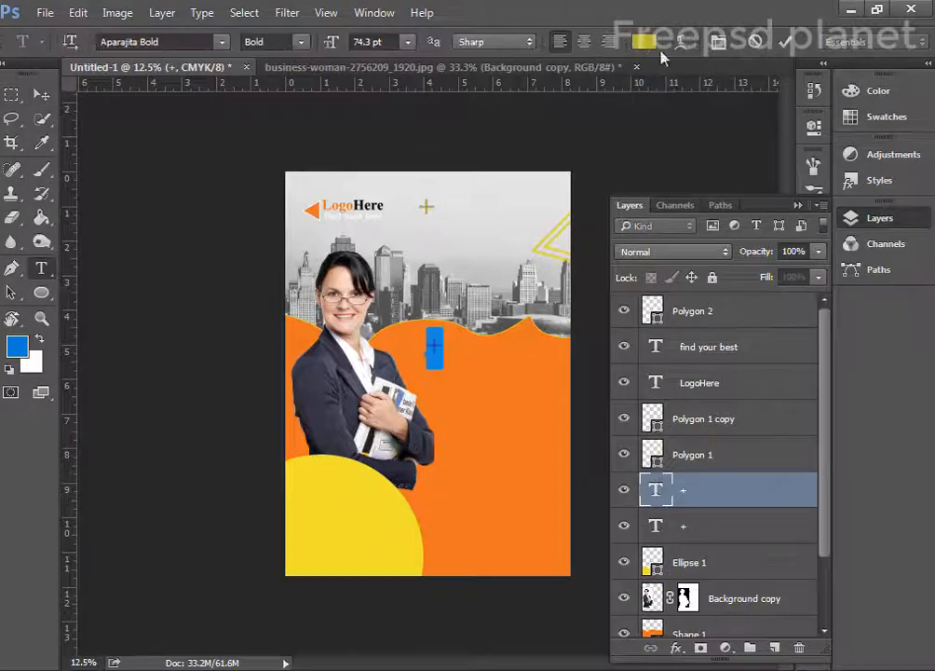
click(643, 41)
click(418, 167)
click(651, 146)
click(785, 43)
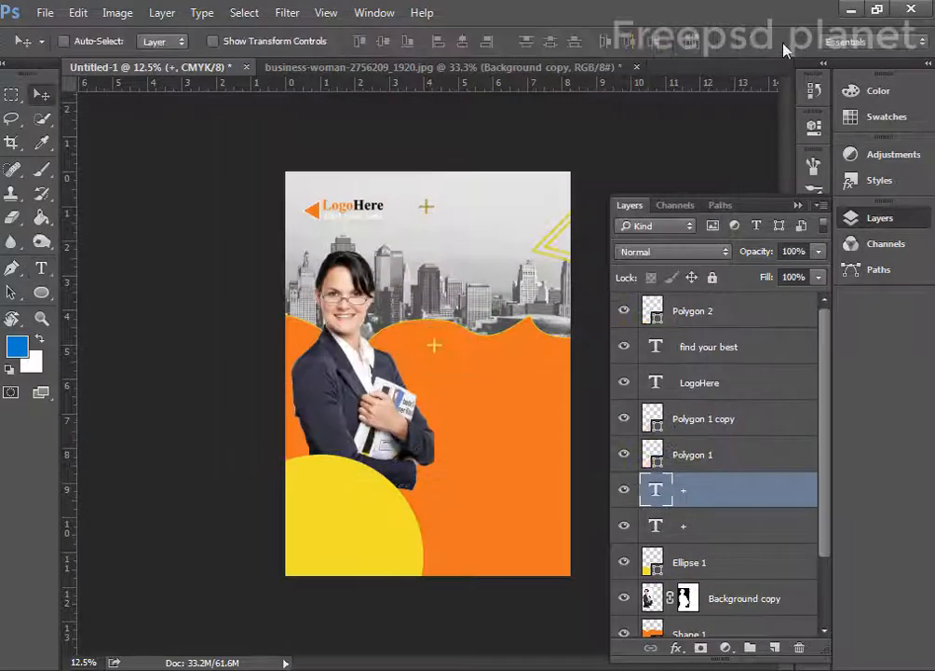
- Add the heading BUSINESS MANAGMENT in white 20 pt Aparajita Bold on the orange area beside the woman
click(798, 206)
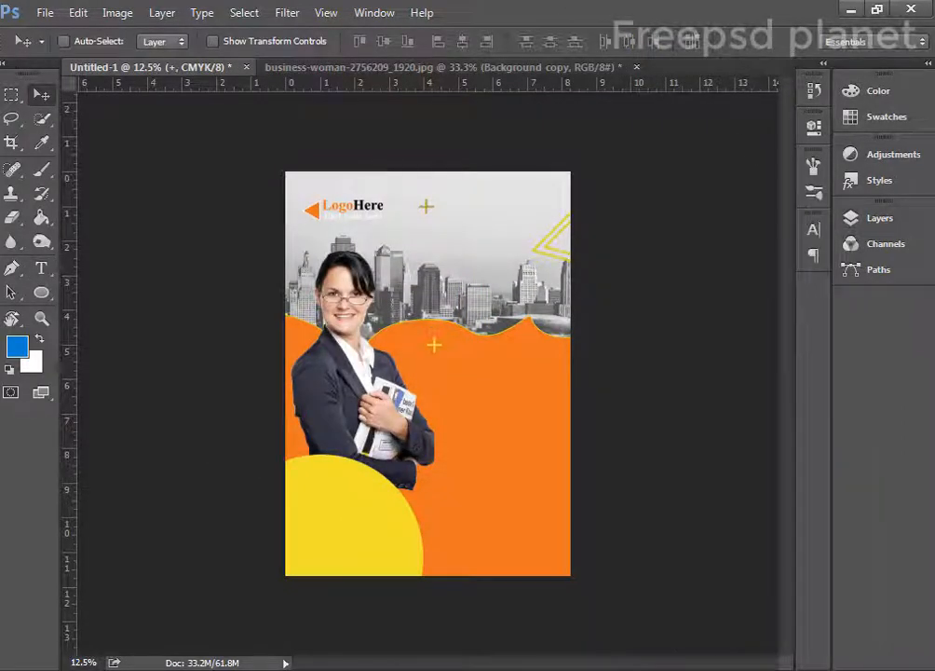
key(t)
click(460, 396)
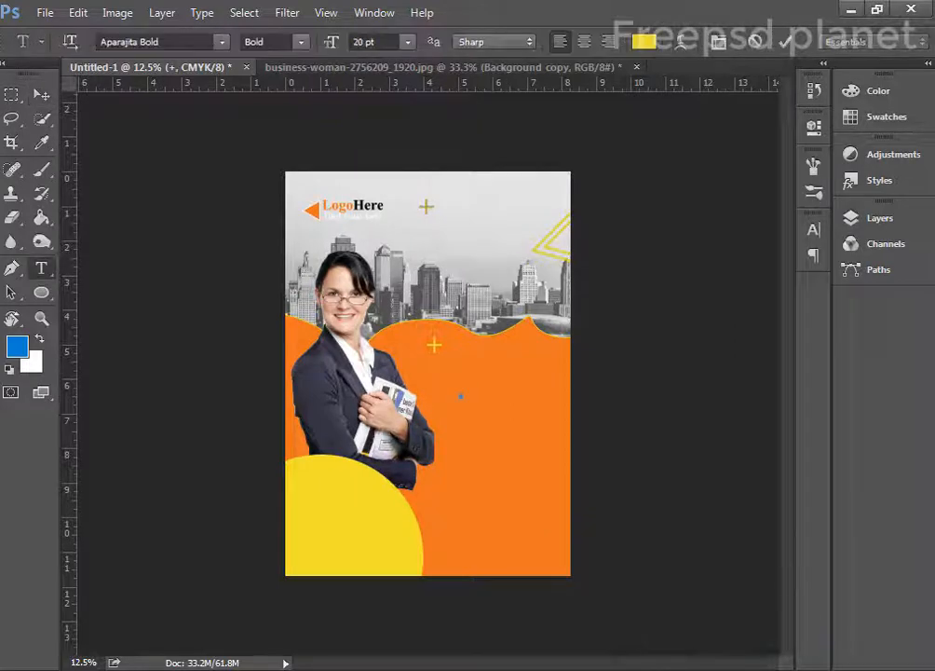
click(643, 41)
drag(244, 168, 227, 154)
click(650, 146)
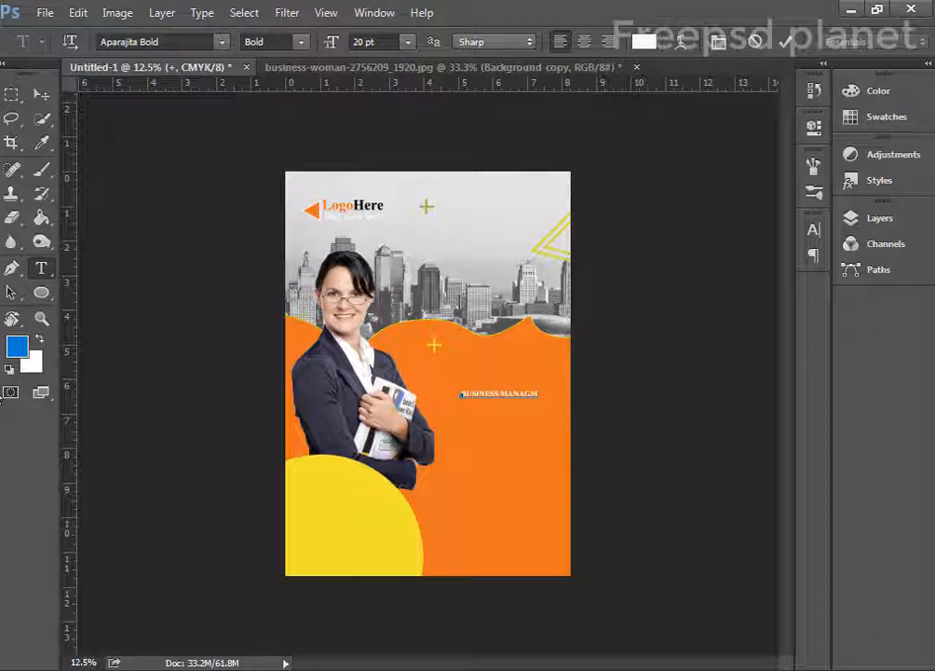
click(783, 39)
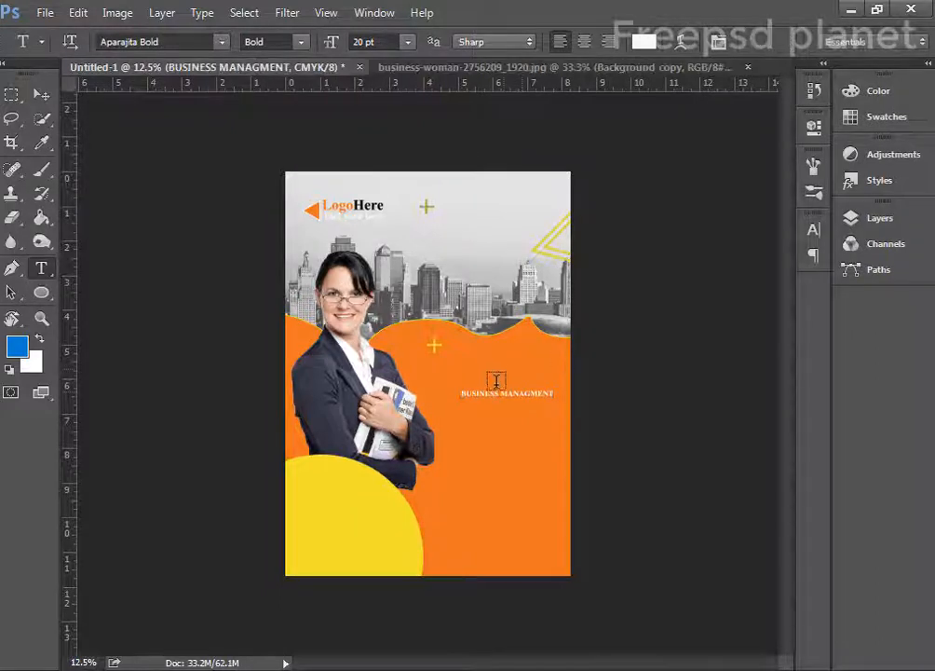
- Break the heading into two lines, with BUSINESS above MANAGMENT
click(503, 391)
key(Return)
click(787, 42)
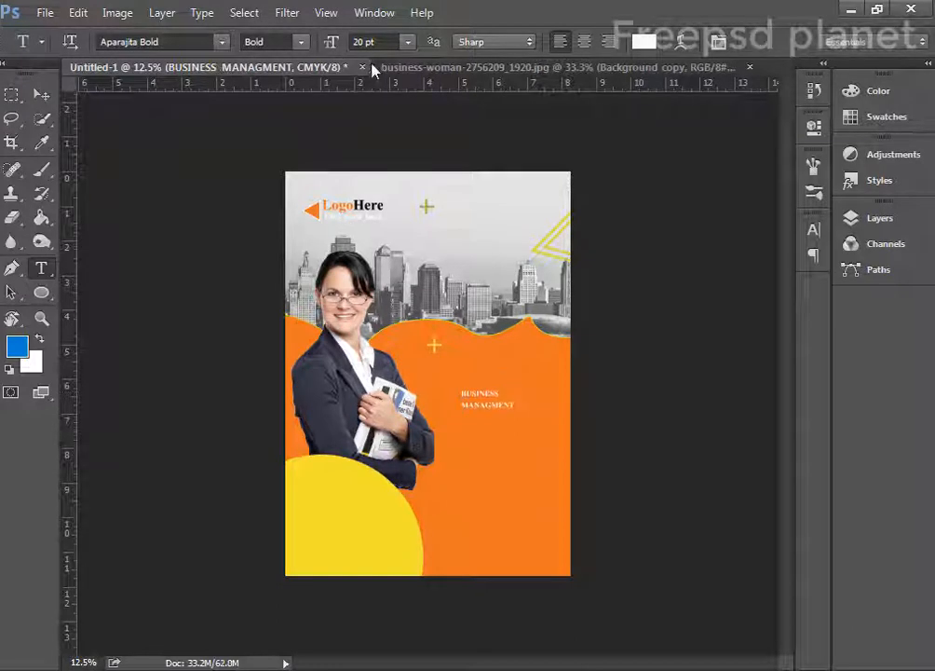
- Enlarge the heading to 48 pt and move it up and left, close to the woman's arm
click(406, 42)
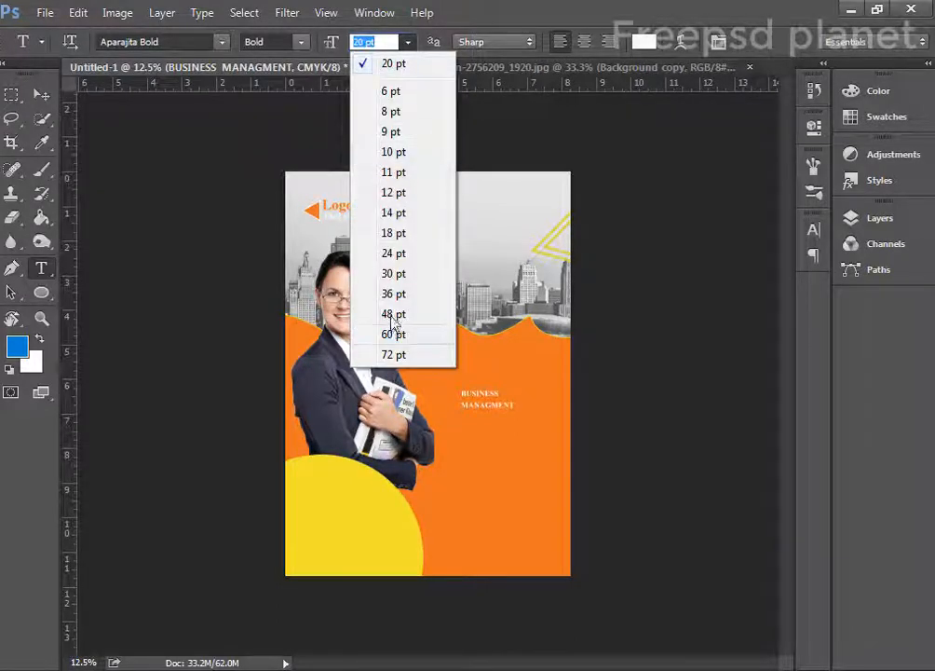
click(393, 315)
click(41, 94)
drag(436, 376, 408, 364)
- Enlarge only the word BUSINESS to 66 pt and lower its baseline by 20 pt towards MANAGMENT
key(t)
double_click(477, 378)
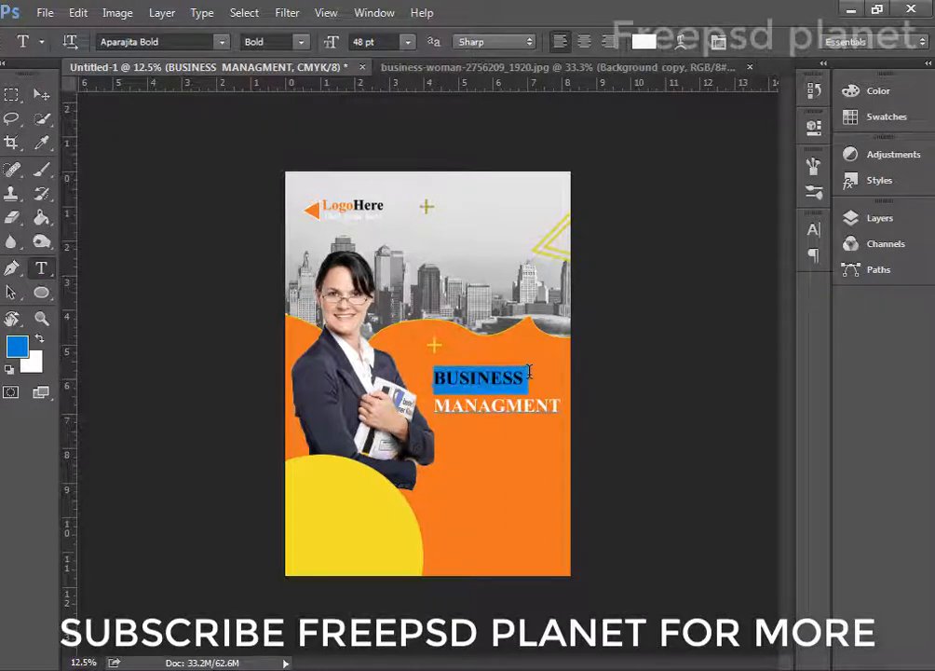
drag(328, 44, 355, 43)
click(813, 230)
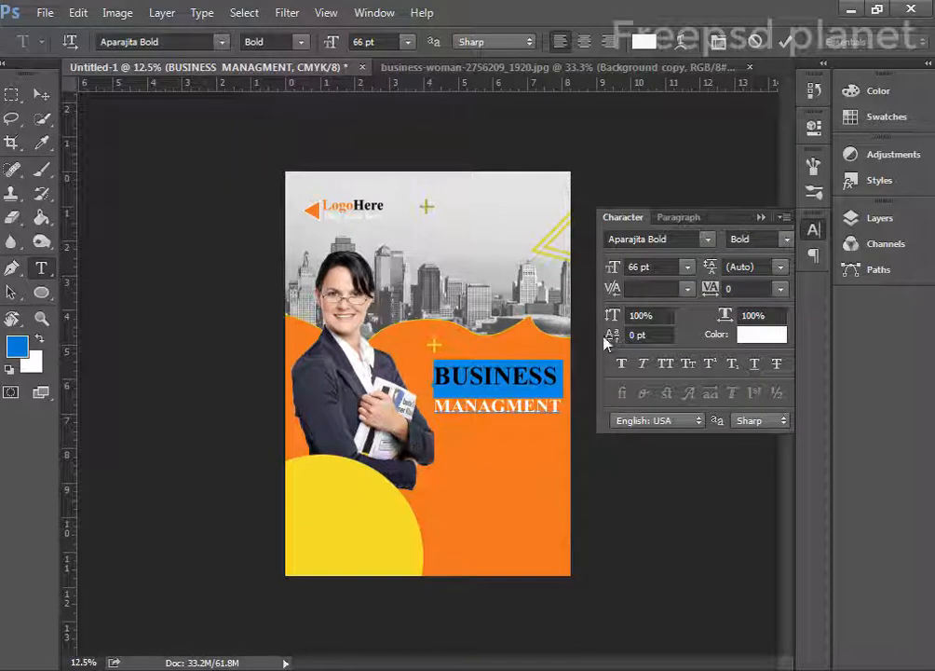
drag(616, 337, 604, 341)
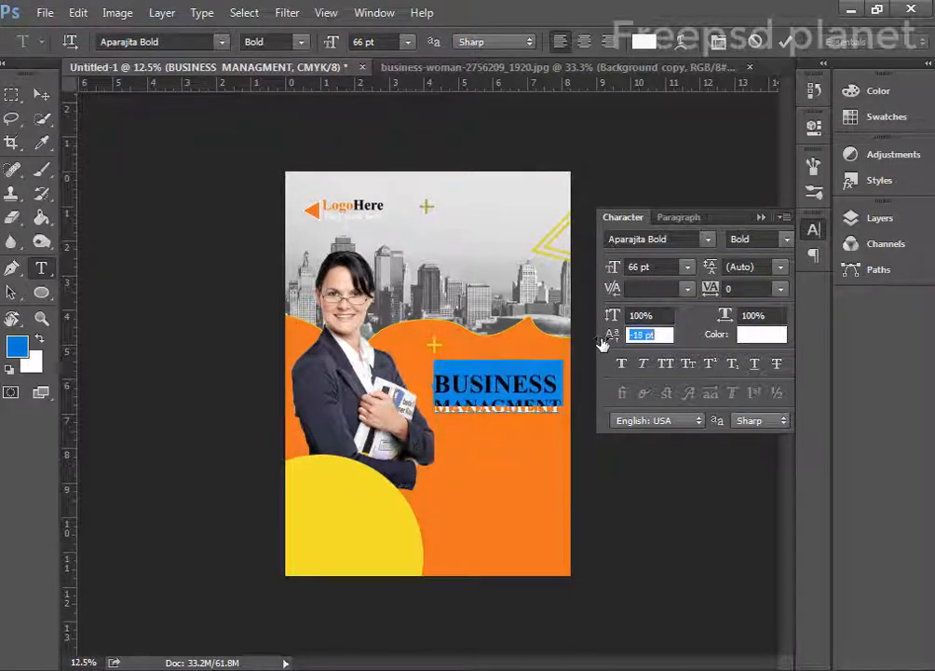
click(784, 42)
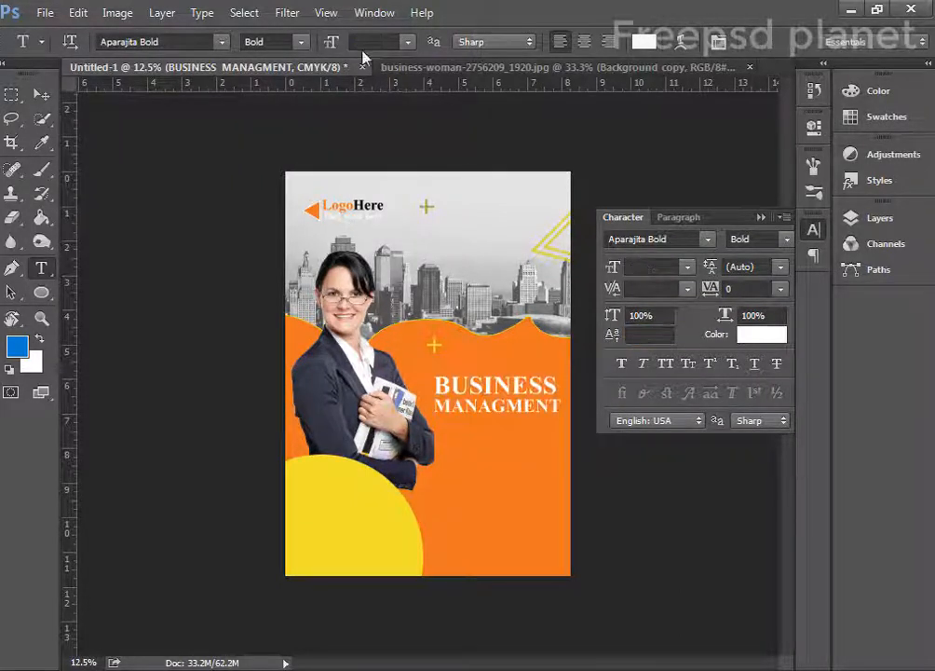
- Nudge the heading slightly left and change its font to Arial Black
click(42, 95)
mouse_move(505, 401)
mouse_down()
mouse_move(493, 407)
mouse_move(498, 401)
mouse_up()
click(707, 240)
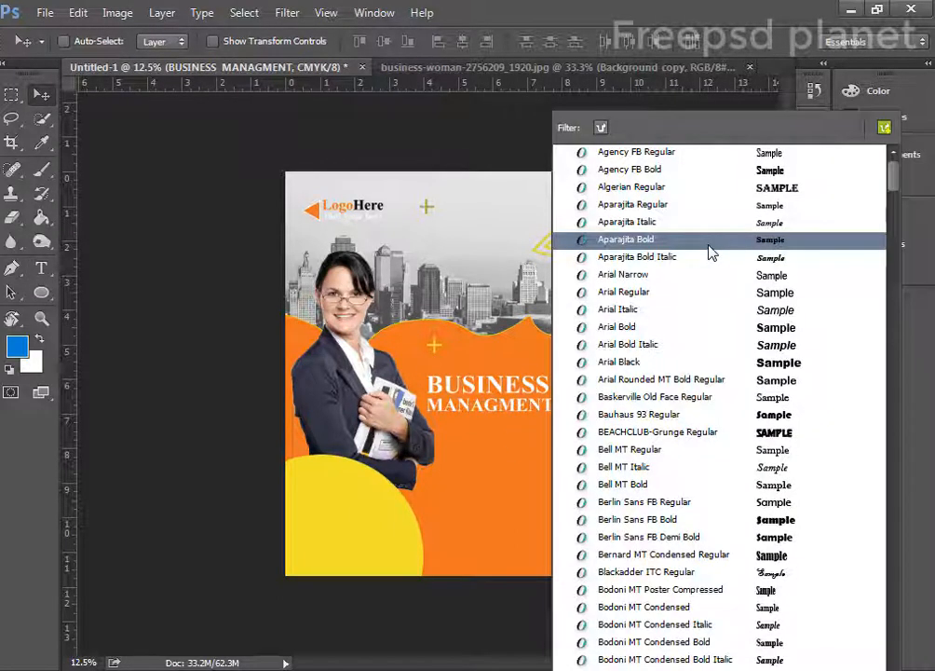
click(765, 369)
mouse_move(492, 395)
mouse_down()
mouse_move(465, 414)
mouse_move(495, 397)
mouse_up()
- Scale the heading down and shift the businesswoman and the heading left so that both fit side by side on the page
key(ctrl+t)
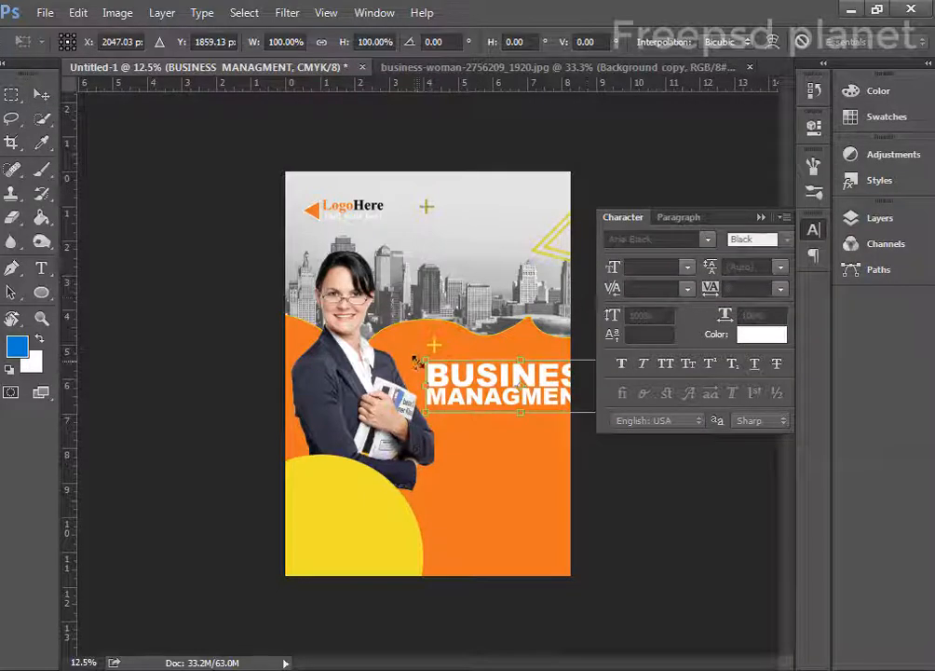
drag(426, 362, 460, 365)
drag(496, 405, 472, 426)
key(Return)
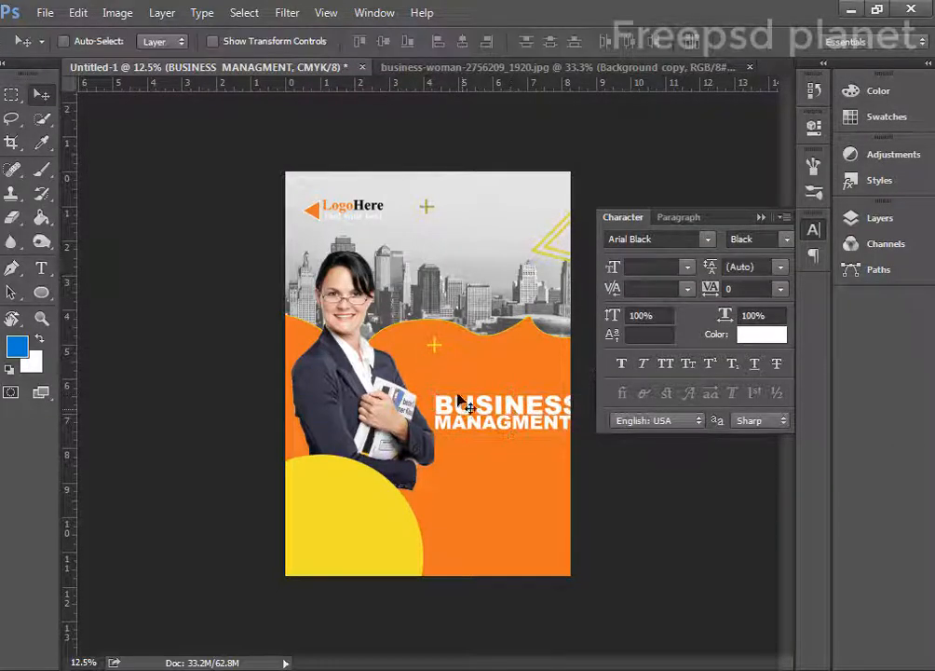
ctrl+click(326, 391)
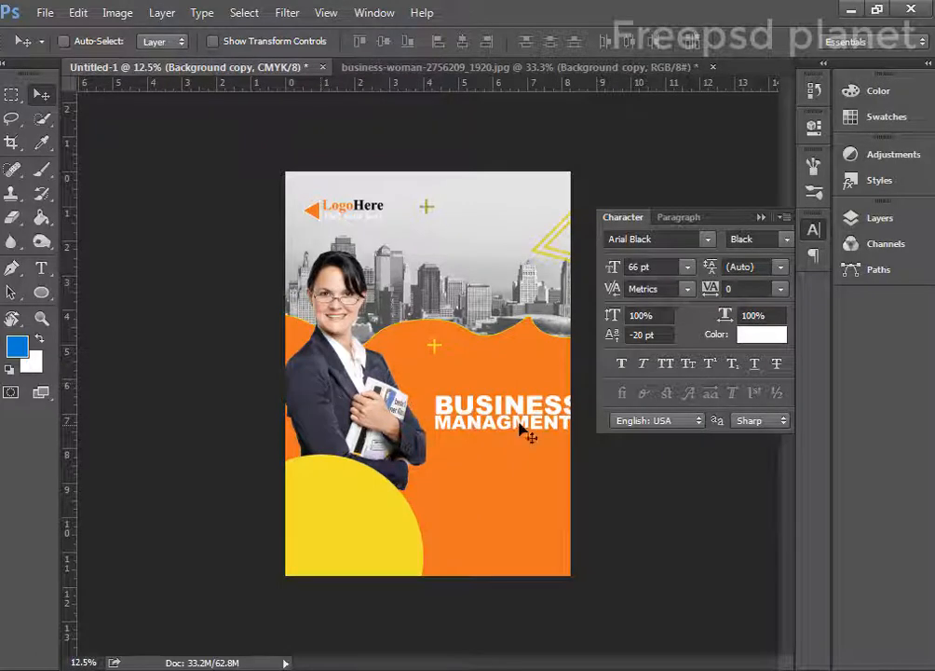
drag(526, 432, 416, 393)
- Set the word BUSINESS to 50.96 pt and raise its baseline so it clears the MANAGMENT line
key(t)
mouse_move(333, 42)
mouse_down()
mouse_move(323, 39)
mouse_move(330, 42)
mouse_up()
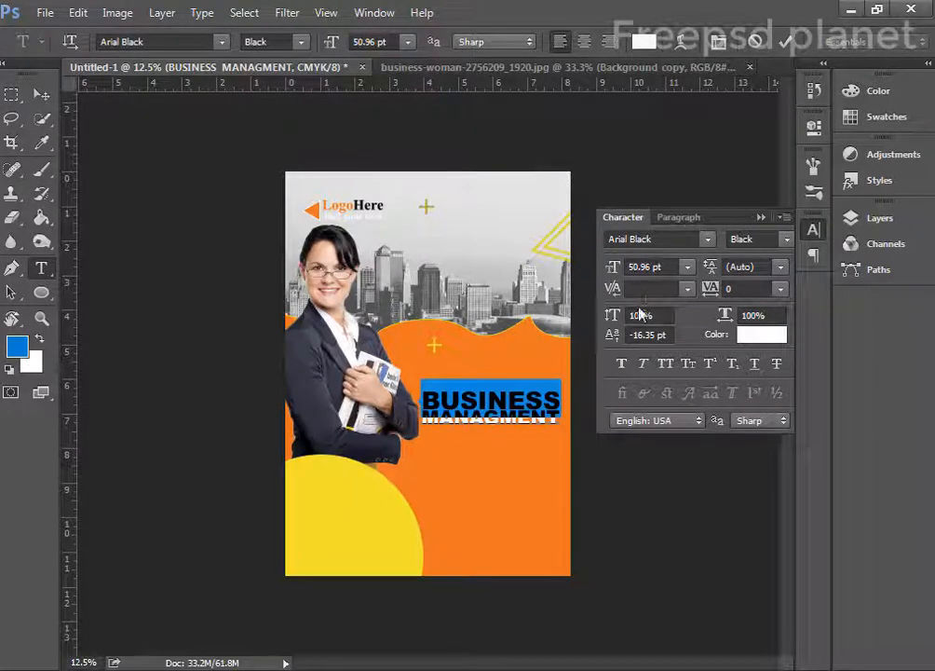
drag(615, 337, 622, 337)
click(787, 42)
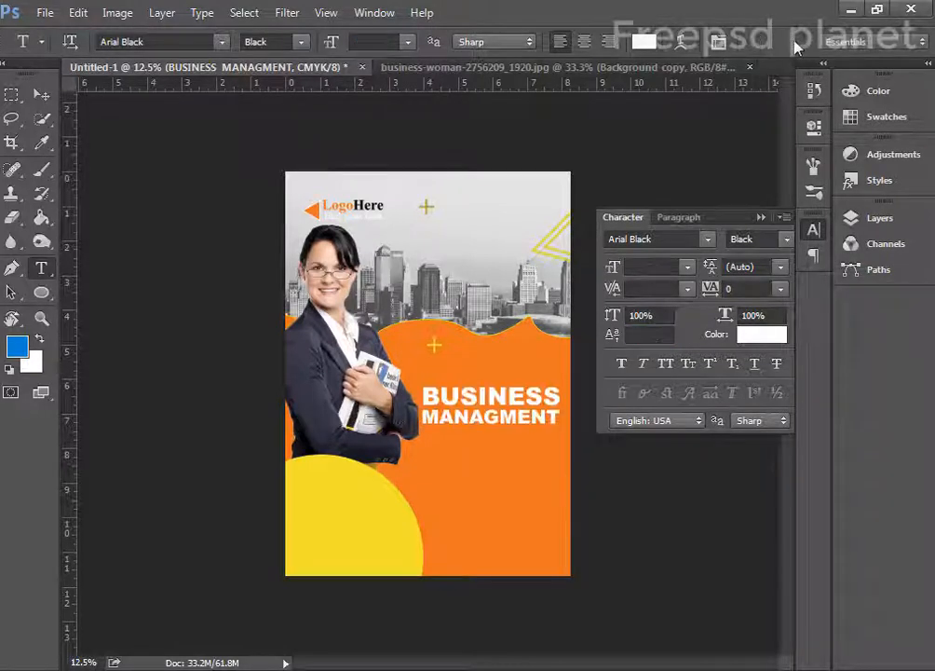
- Move the heading up to just below the yellow plus sign on the orange area
click(41, 95)
mouse_move(498, 399)
mouse_down()
mouse_move(496, 464)
mouse_move(491, 397)
mouse_move(485, 471)
mouse_move(485, 389)
mouse_move(507, 397)
mouse_move(497, 396)
mouse_up()
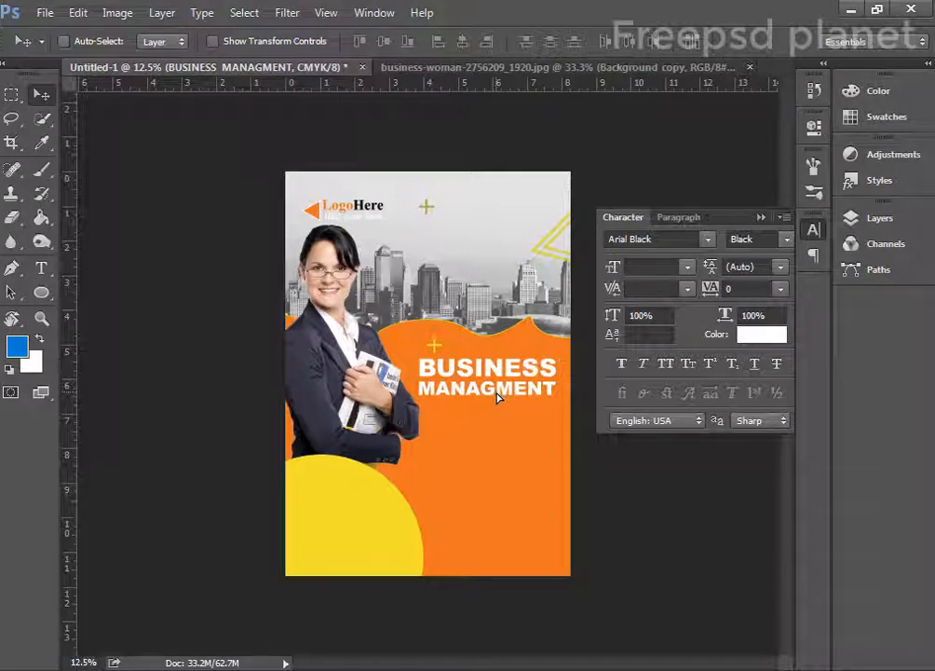
key(Down)
key(Down)
key(Down)
key(Down)
- Switch to the browser, search for lorem ipsum in a new tab and open lipsum.com's "Lorem ipsum dolor sit amet" page
click(334, 668)
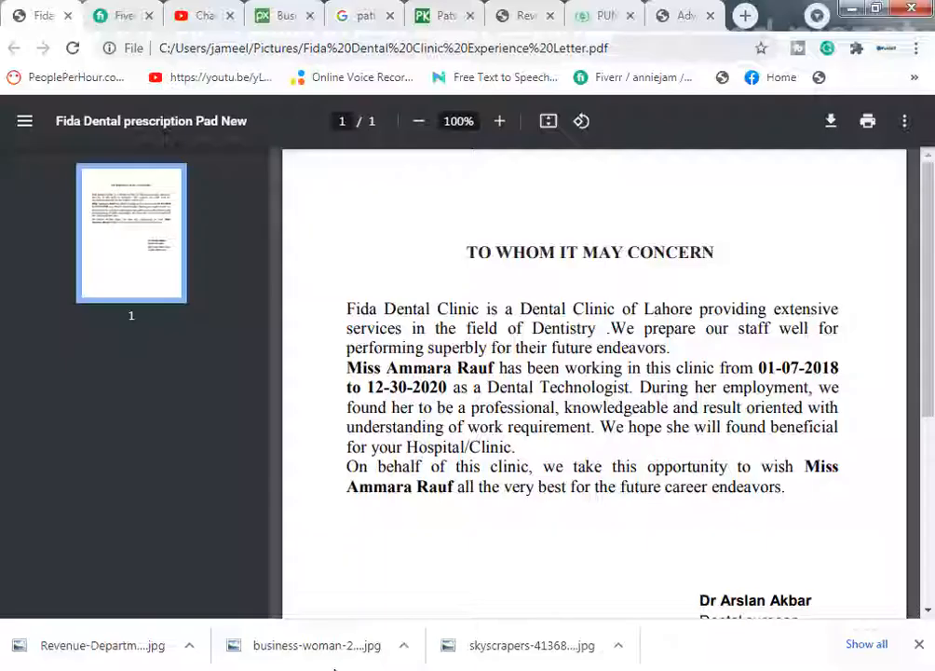
click(746, 16)
click(636, 58)
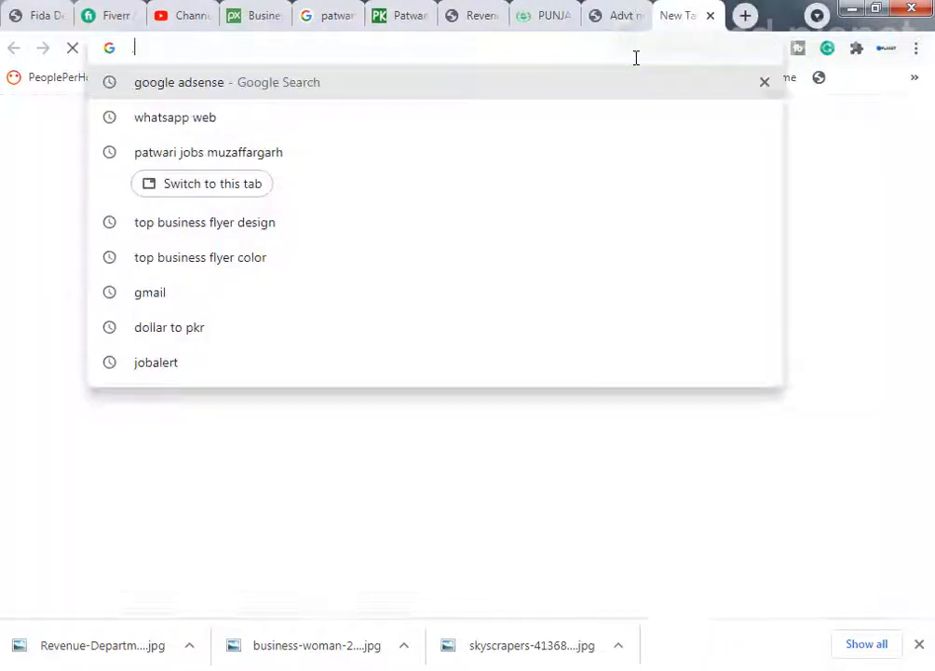
text(LOREN UP)
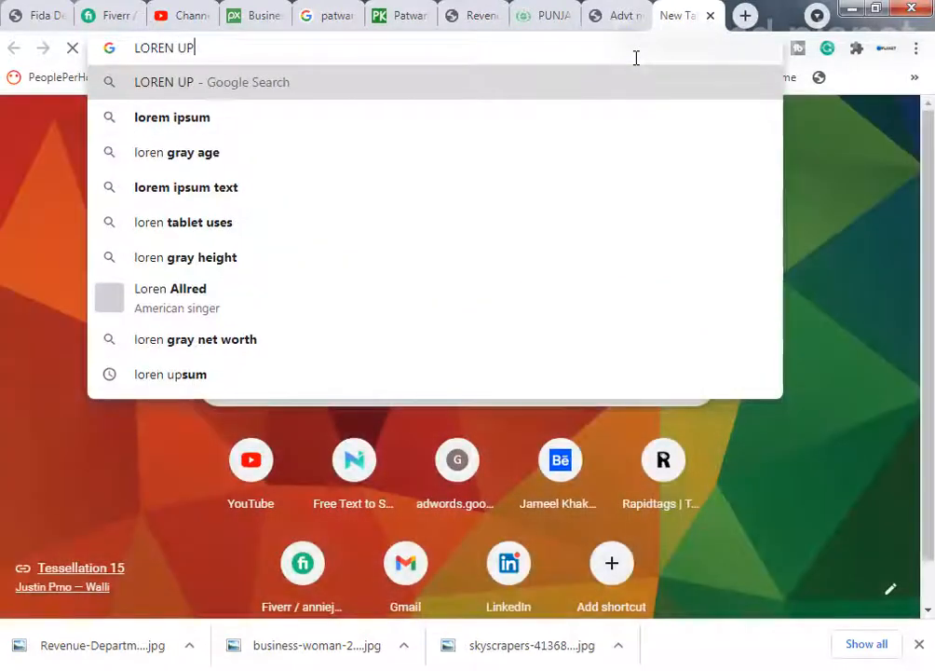
key(BackSpace)
key(BackSpace)
click(140, 164)
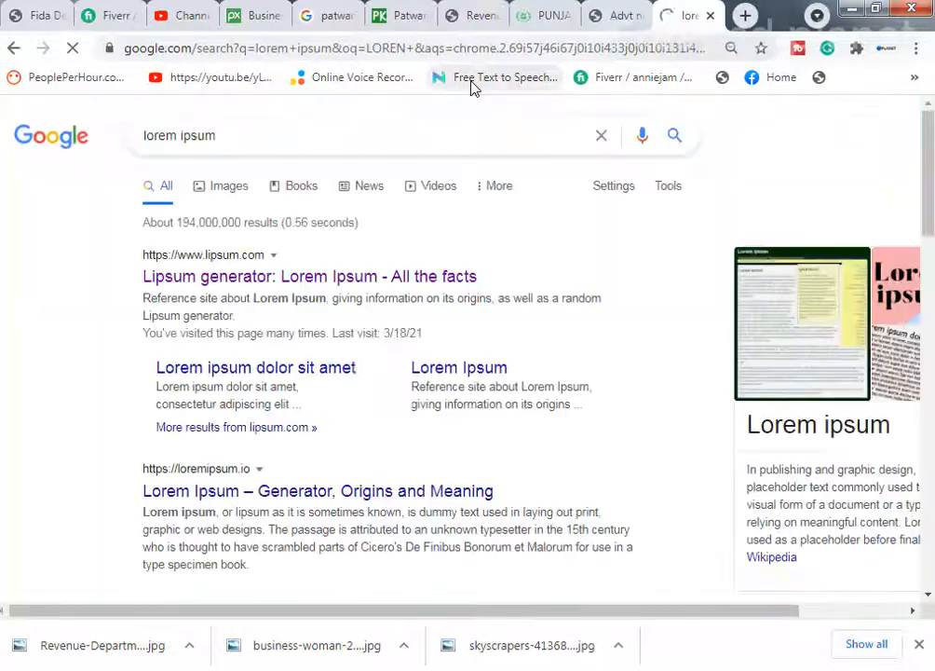
click(244, 369)
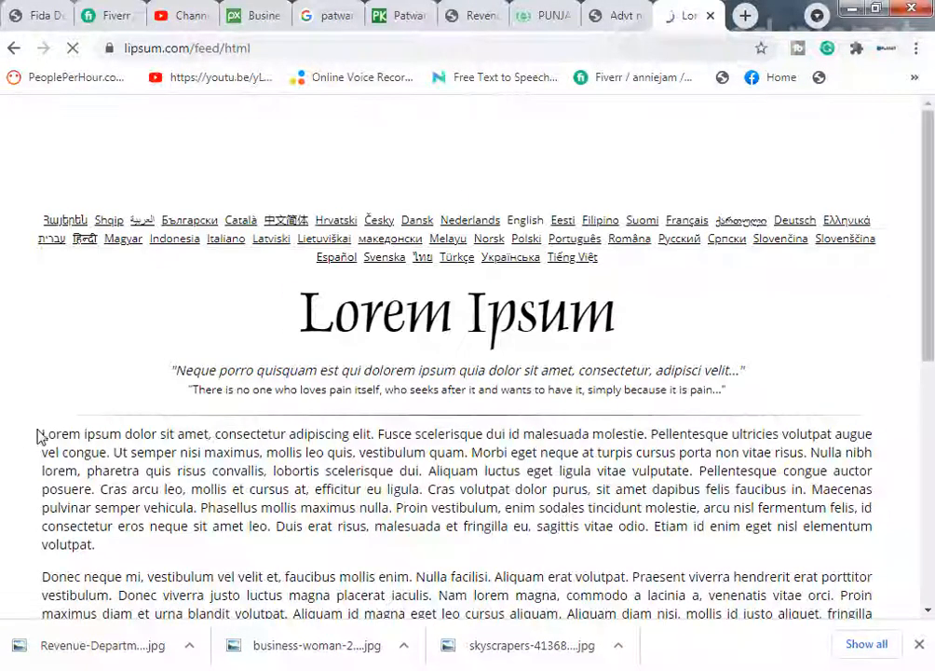
- Copy the first paragraph of the lorem ipsum placeholder text
drag(45, 431, 138, 575)
click(11, 451)
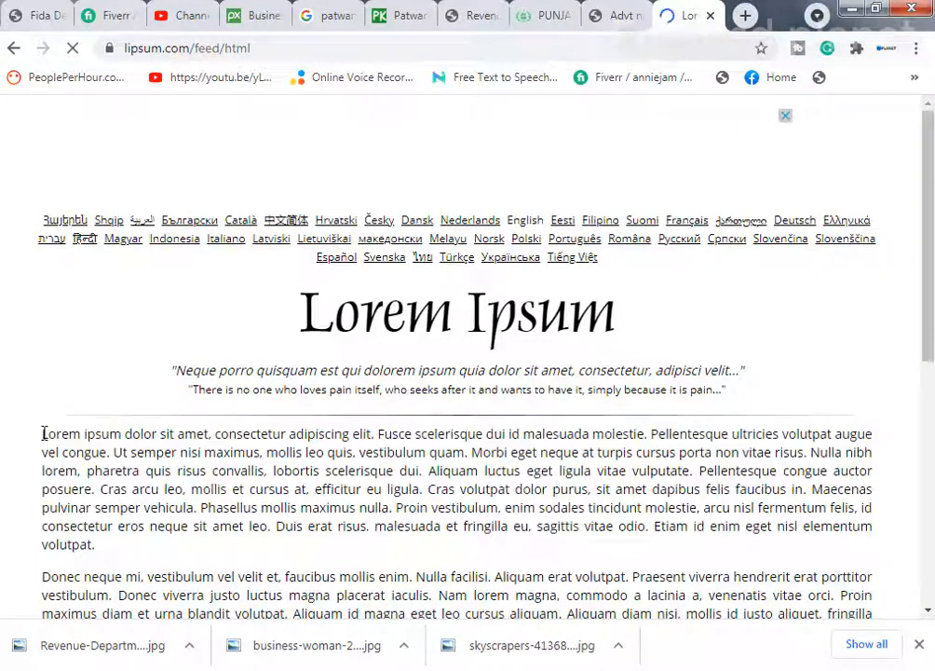
drag(44, 433, 142, 549)
right_click(175, 476)
click(209, 490)
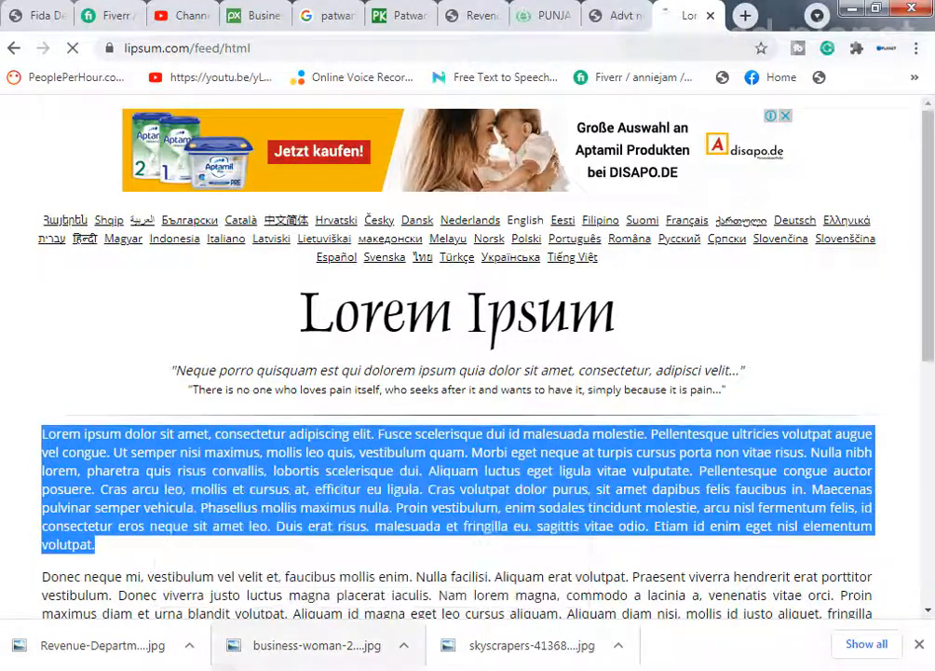
- Back in Photoshop, paste the placeholder paragraph into a new text box below the heading and set it to 12 pt
key(alt+Tab)
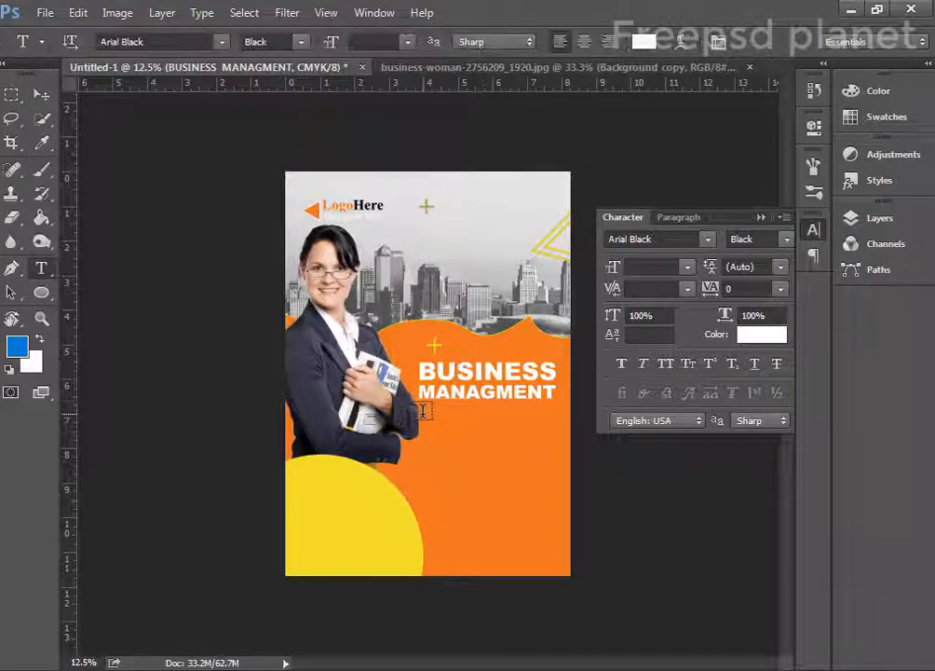
drag(422, 412, 563, 497)
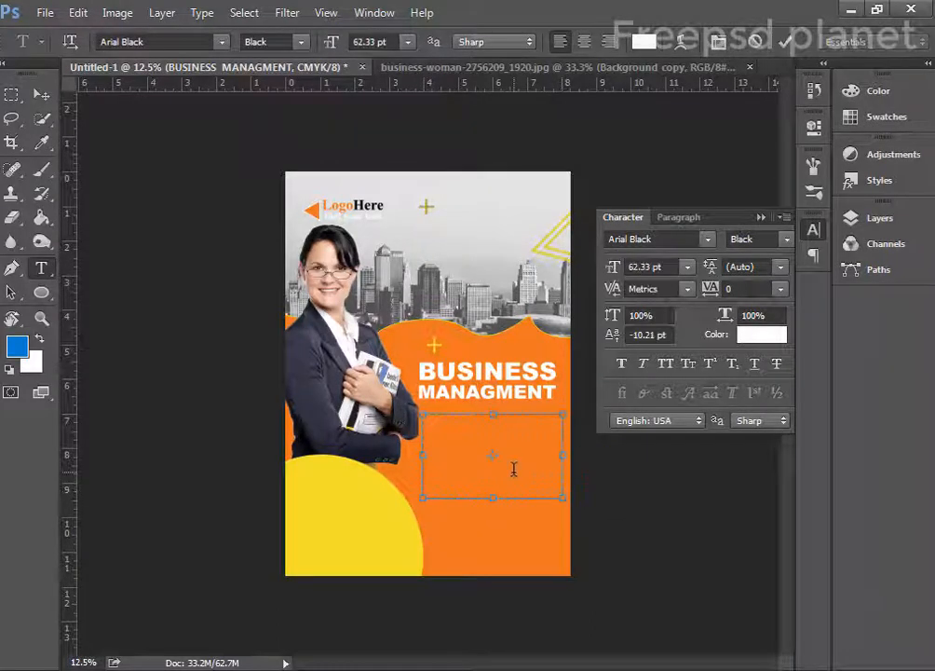
key(ctrl+v)
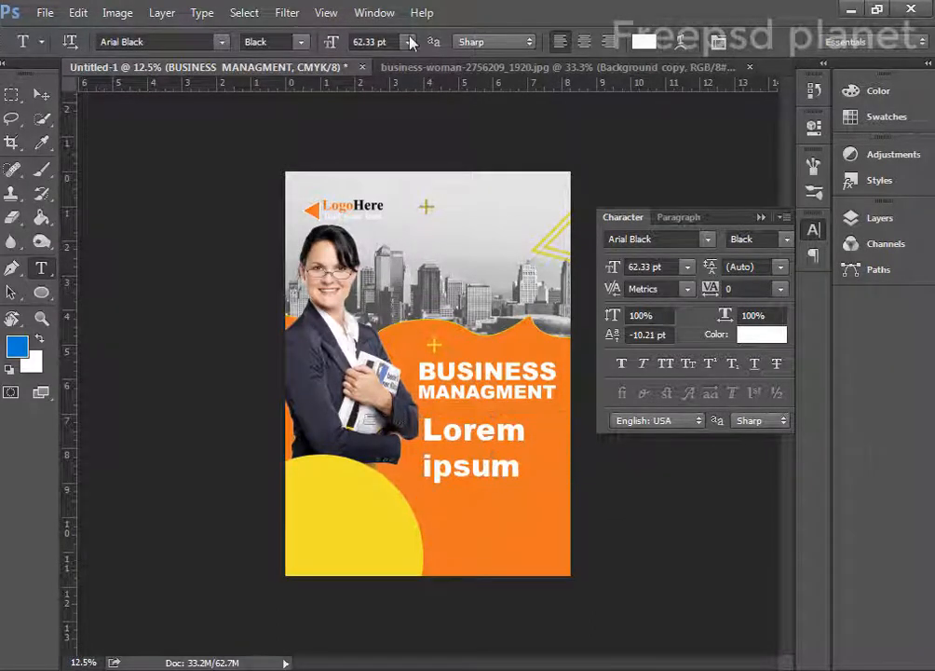
click(410, 42)
click(393, 192)
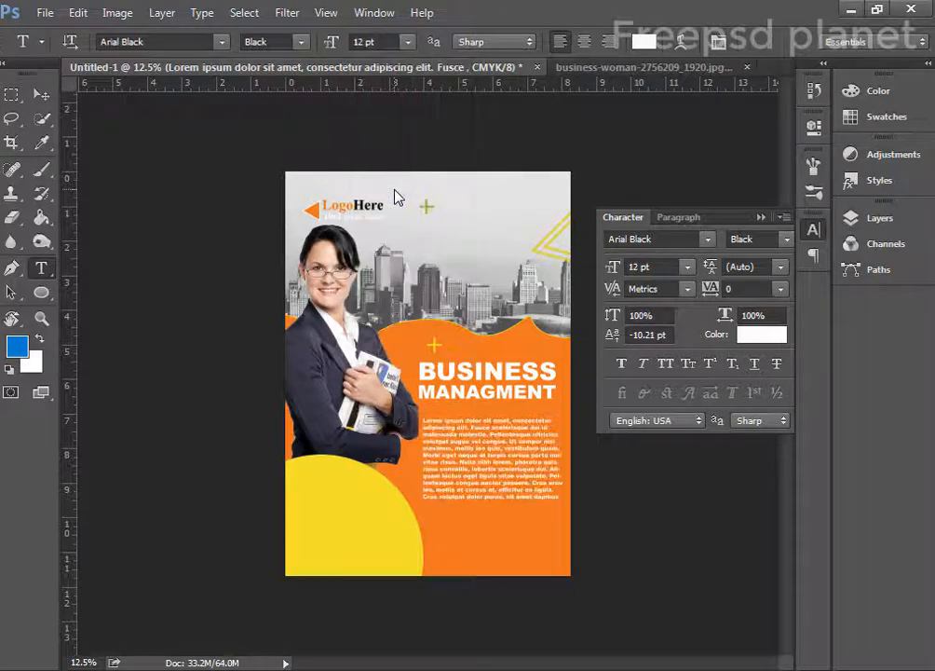
- Colour the placeholder paragraph black (000000) and extend its text box downward to show more lines
click(760, 334)
click(229, 390)
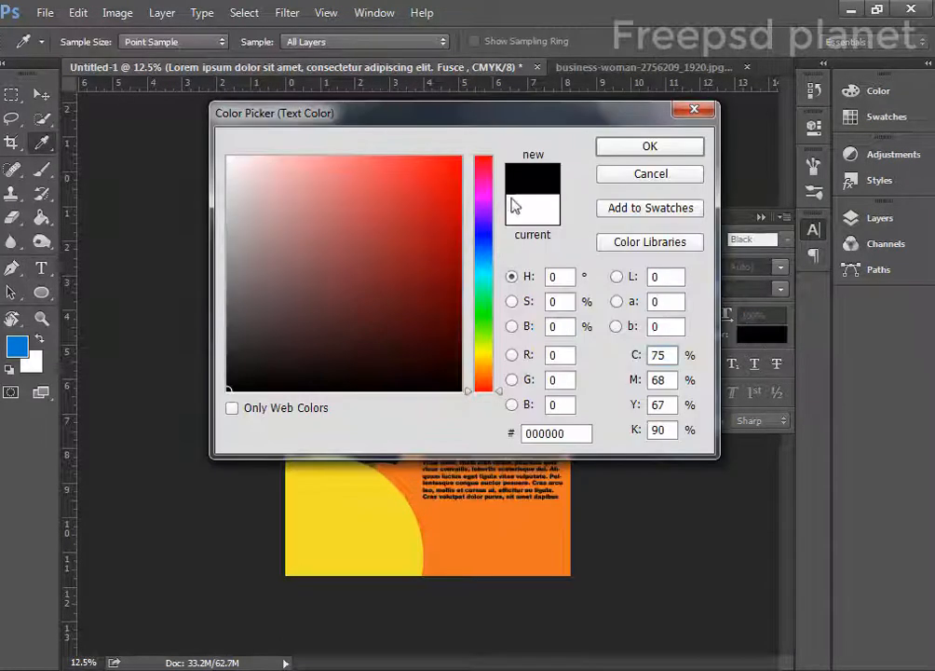
click(624, 149)
drag(493, 497, 494, 542)
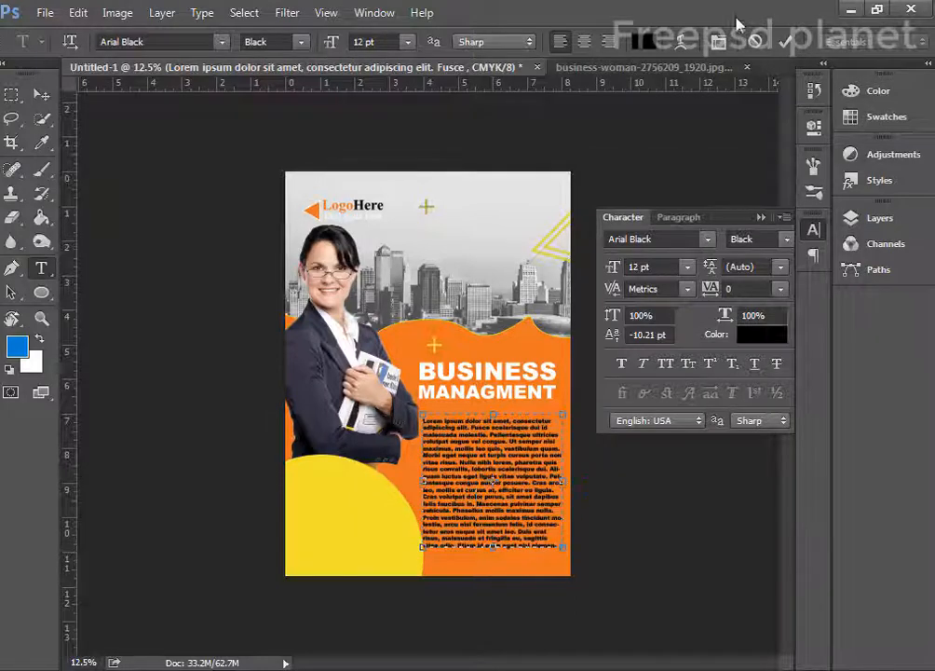
click(783, 44)
- Shorten the paragraph's text box from below so it ends after the line "Proin vestibulum, enim sodales tincidunt"
click(41, 94)
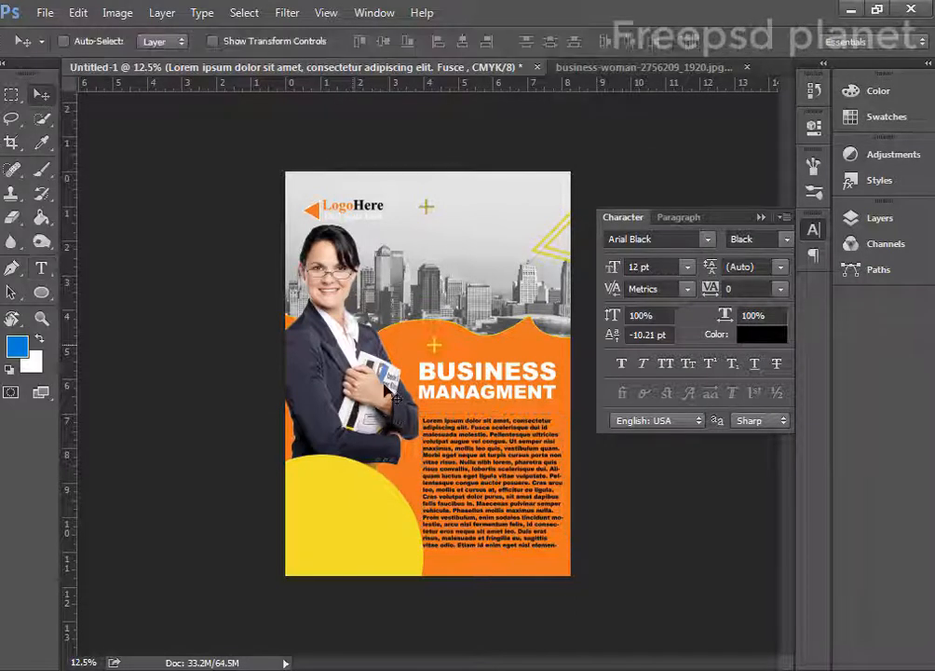
key(t)
click(484, 474)
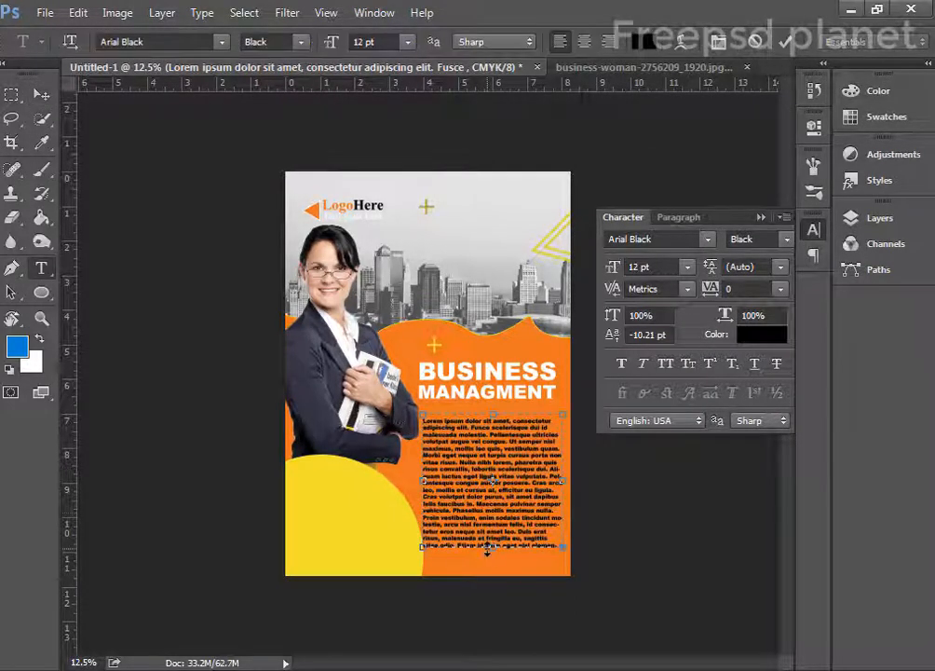
drag(487, 549, 488, 519)
click(782, 43)
- Move the paragraph down near the page's lower edge and place the heading directly above it
click(41, 94)
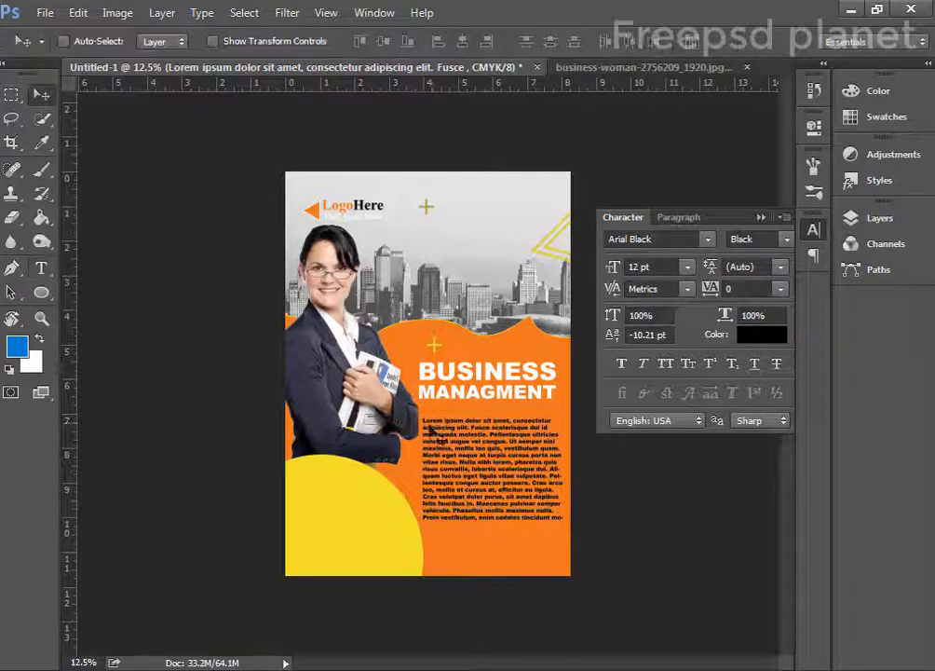
drag(432, 433, 436, 473)
drag(470, 382, 470, 428)
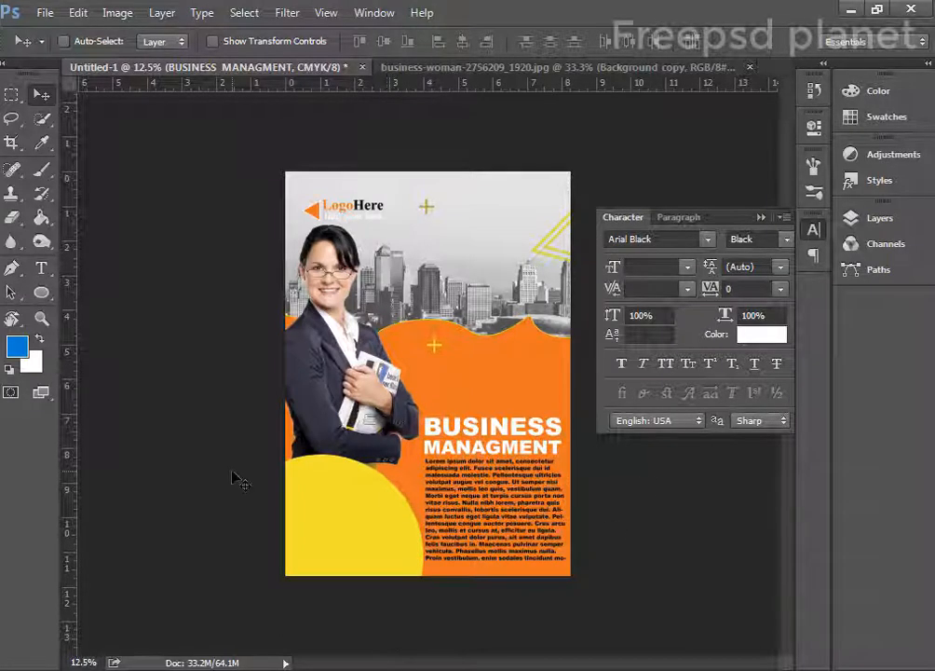
- Switch to the browser and search Google for "facebook whatapp and twitter icon png"
key(alt+Tab)
drag(279, 51, 1, 46)
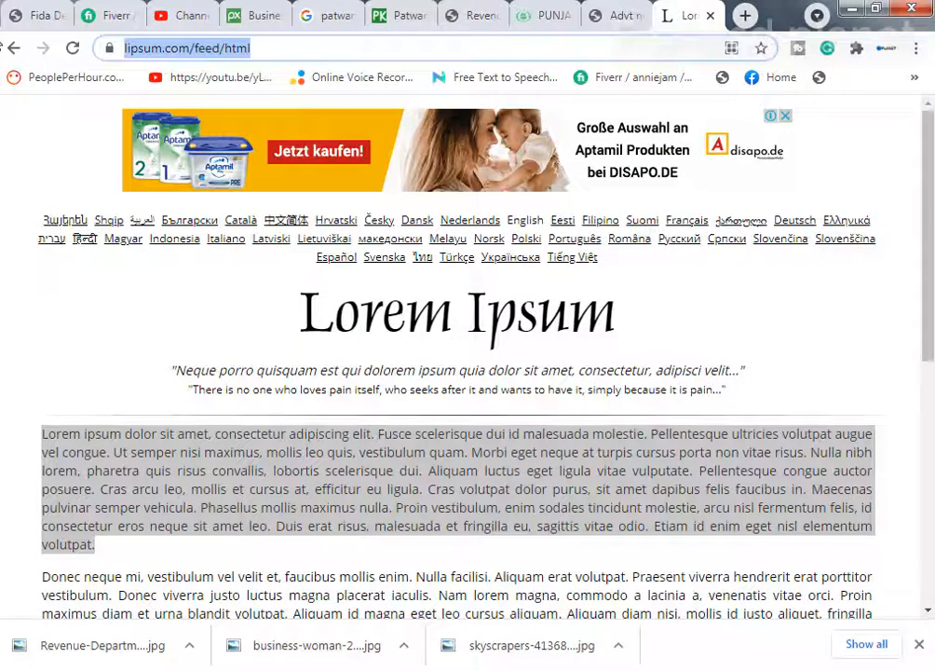
text(fb wt)
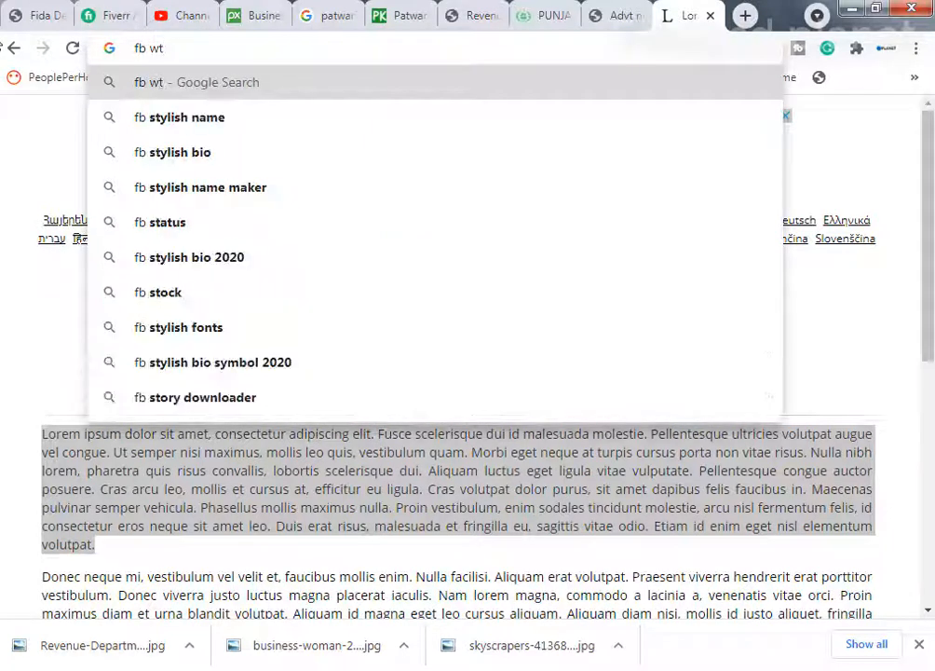
key(BackSpace)
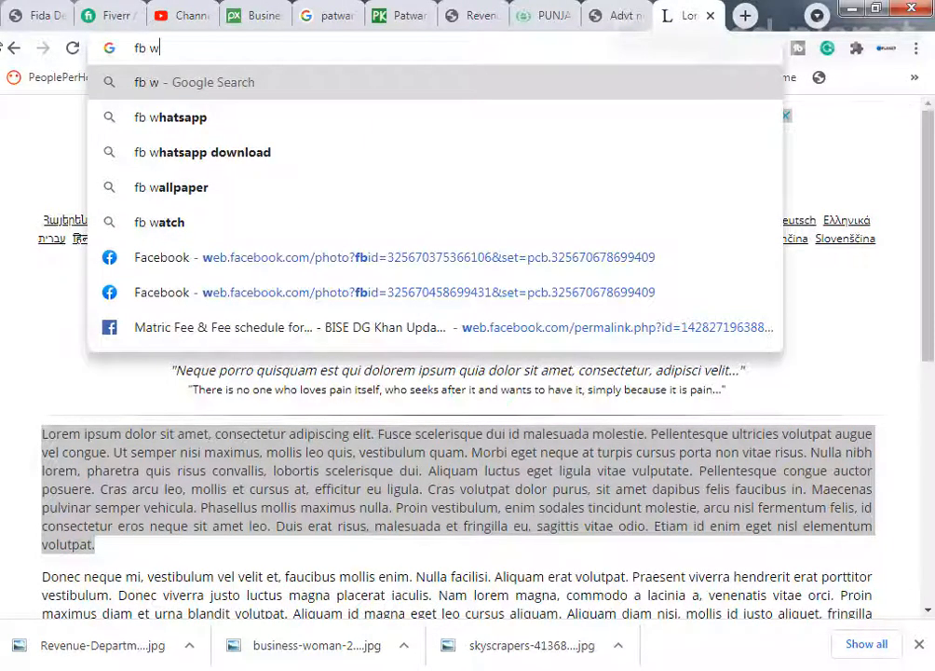
text(ja)
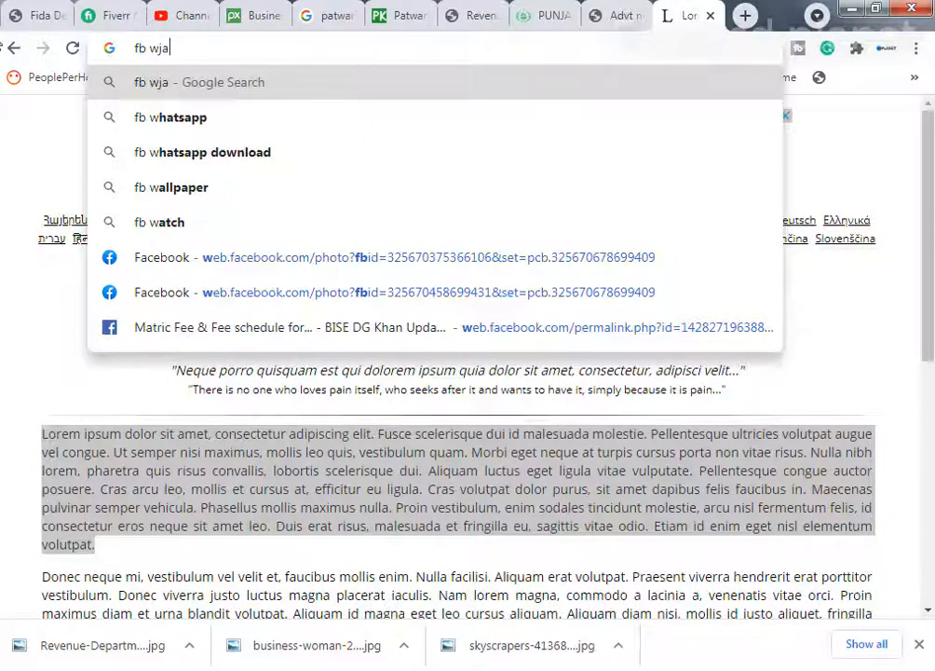
key(BackSpace)
key(BackSpace)
key(BackSpace)
key(BackSpace)
key(BackSpace)
key(BackSpace)
text(faceb)
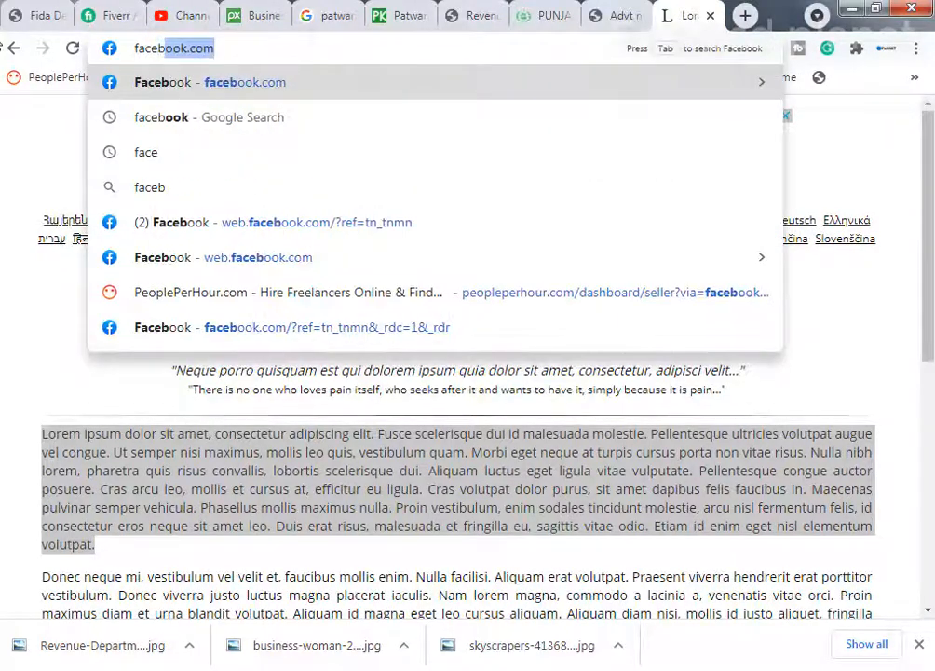
text(ook whata)
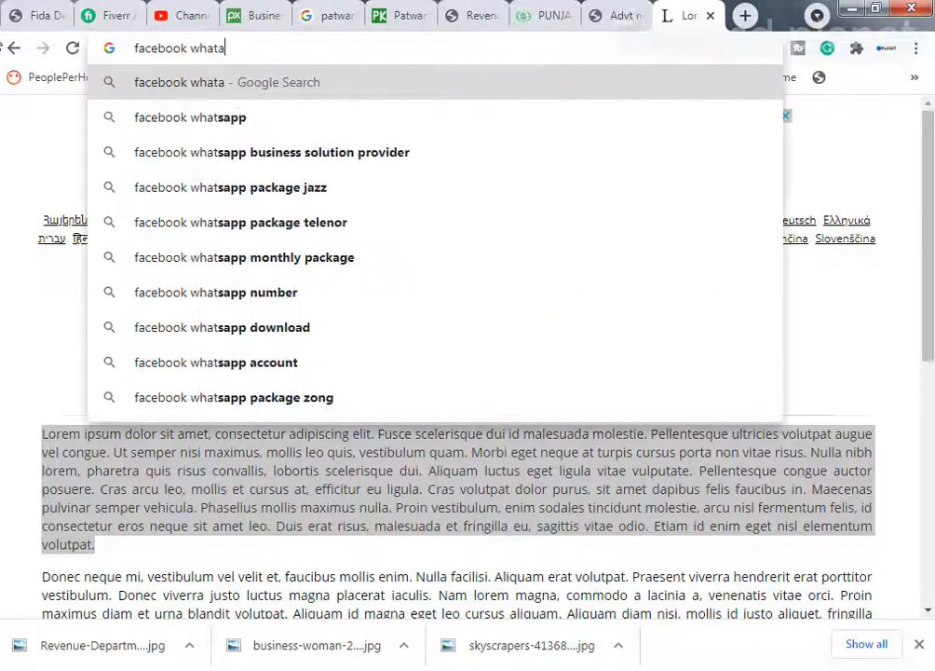
text(pp and twi)
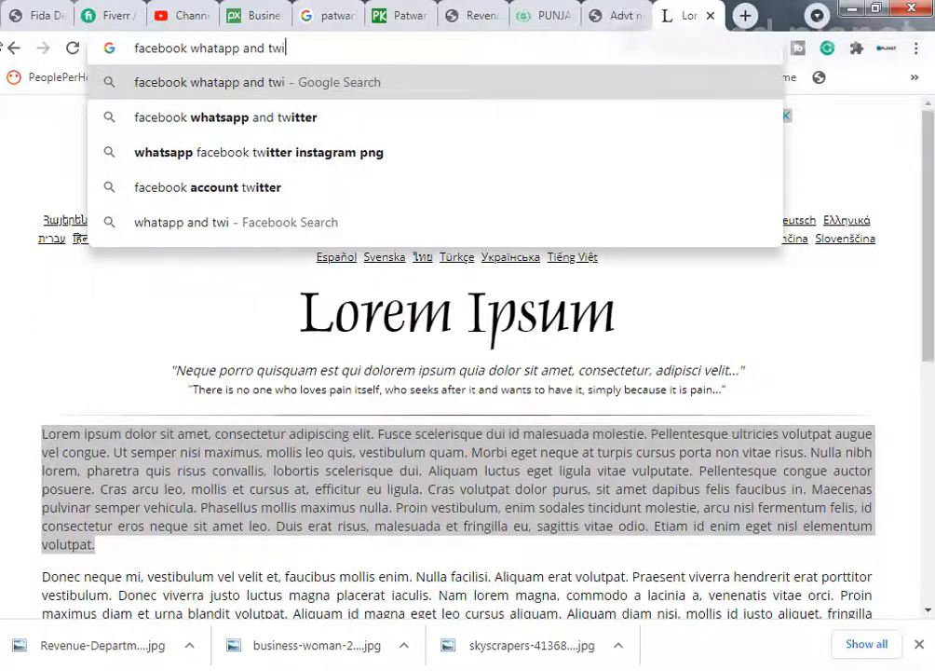
text(tter icon png)
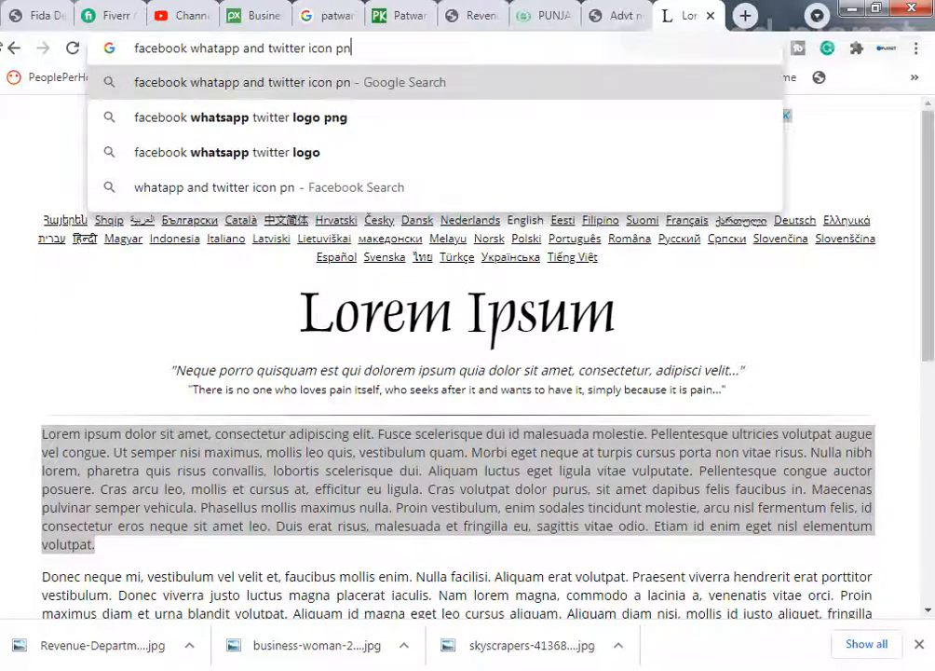
key(Return)
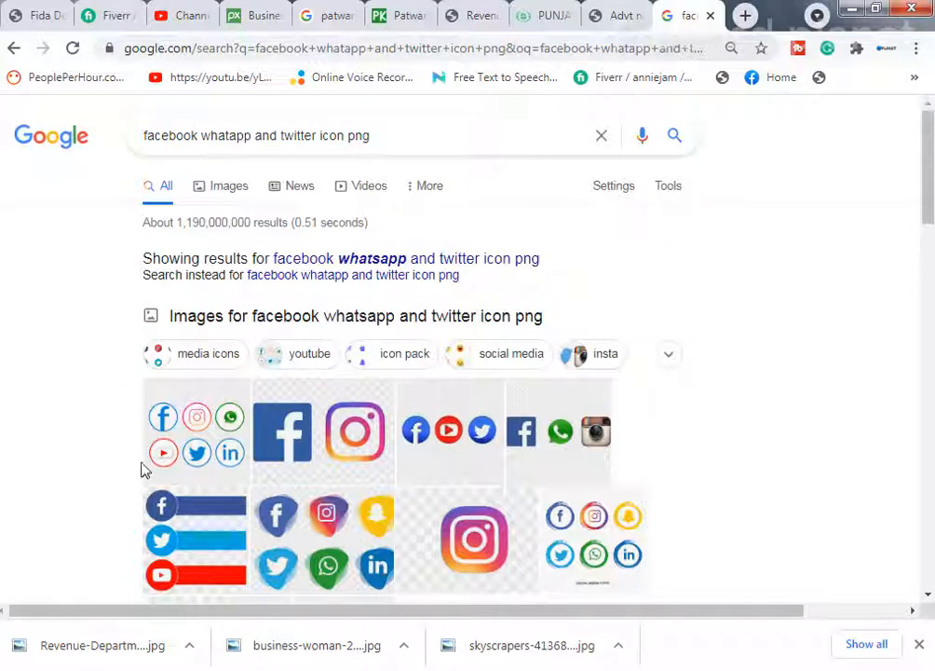
- Browse the image results and preview several social media icon sets to compare their styles
scroll(77, 503, down, 2)
click(175, 463)
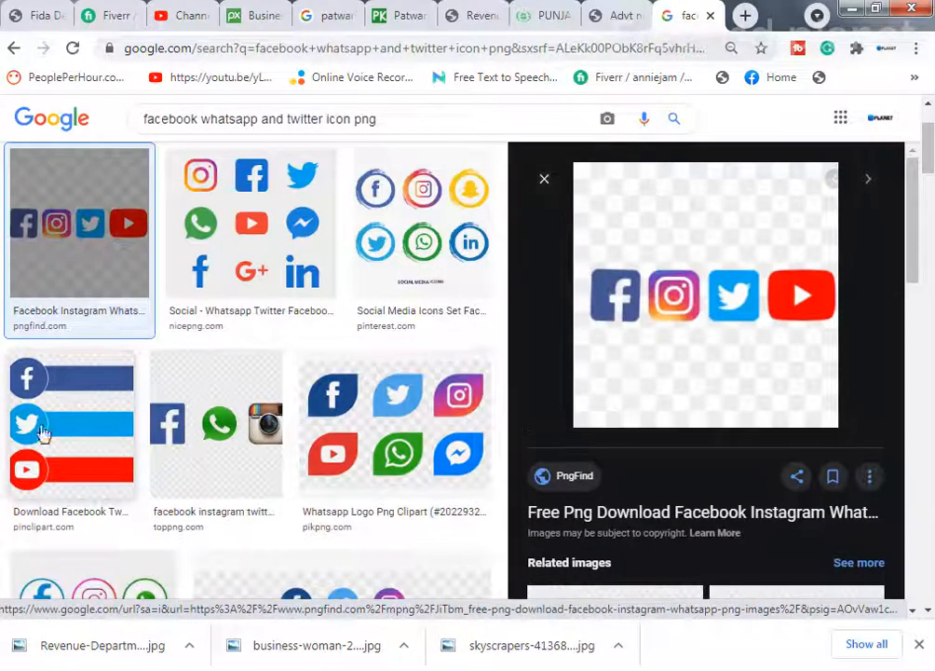
scroll(367, 470, down, 3)
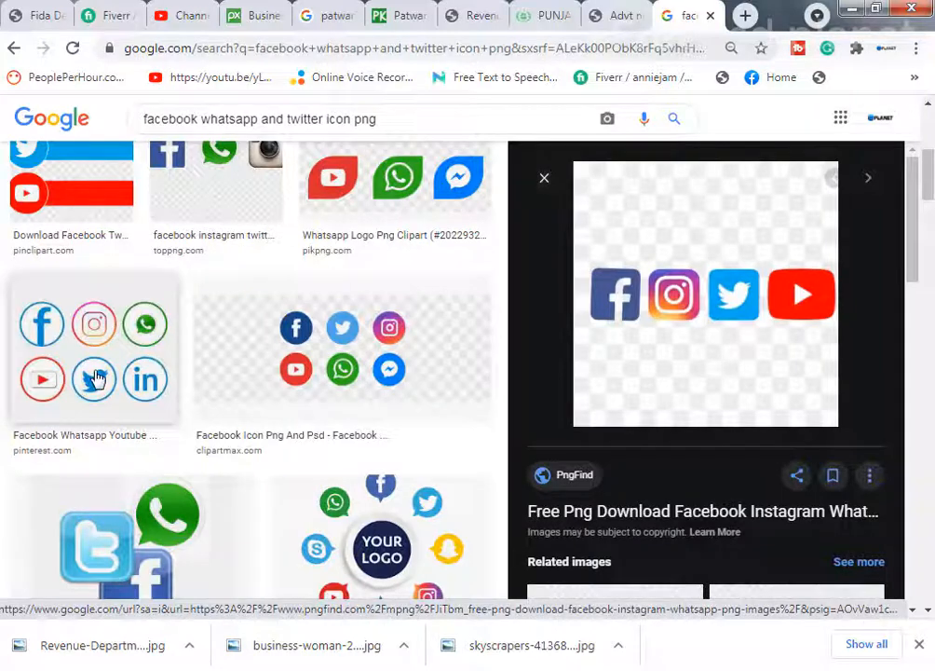
scroll(97, 382, down, 3)
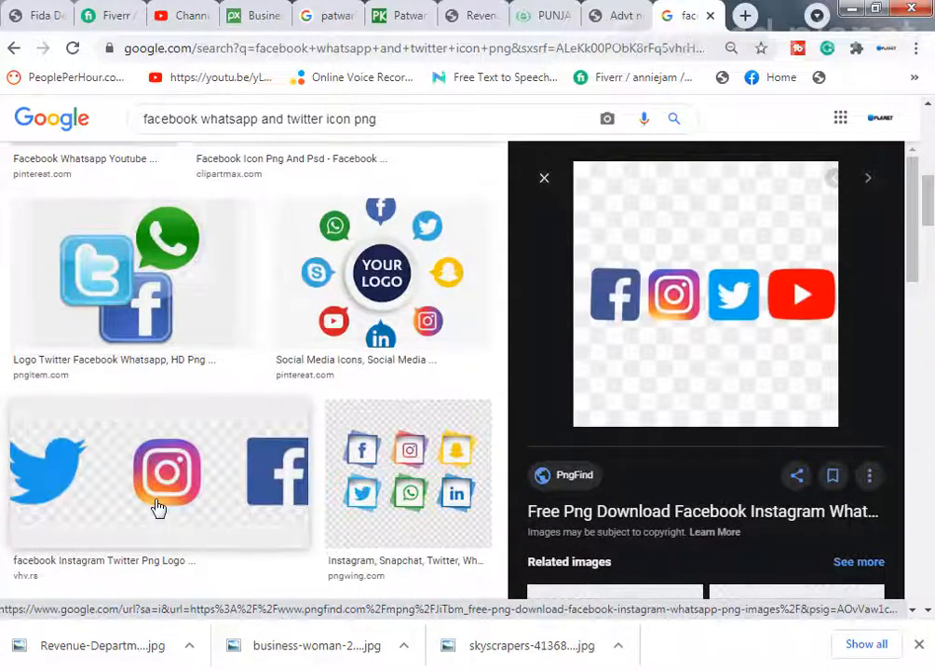
scroll(584, 485, down, 5)
click(355, 484)
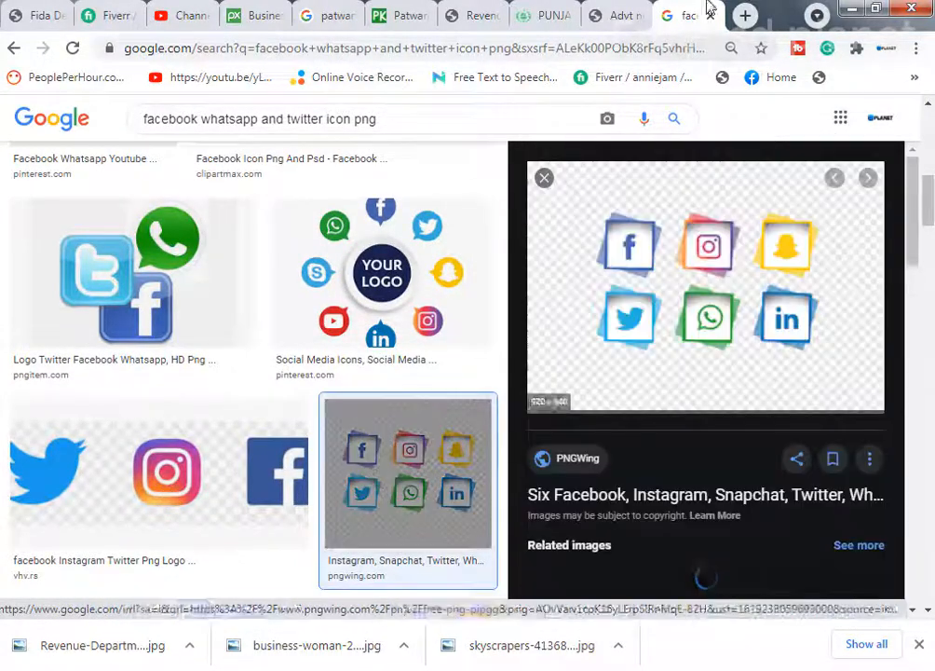
scroll(668, 417, down, 3)
scroll(229, 561, down, 3)
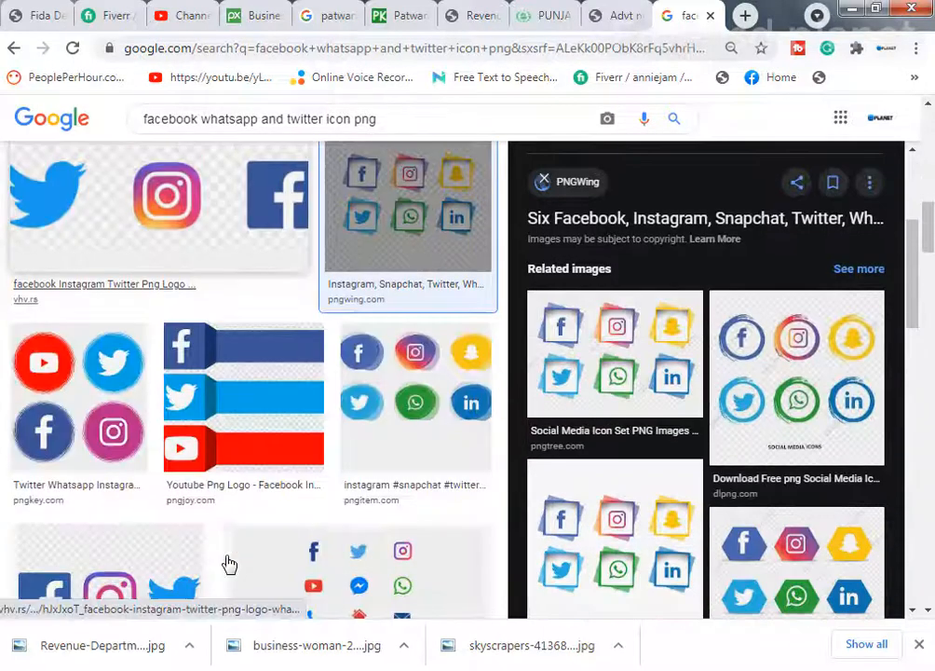
scroll(313, 559, down, 2)
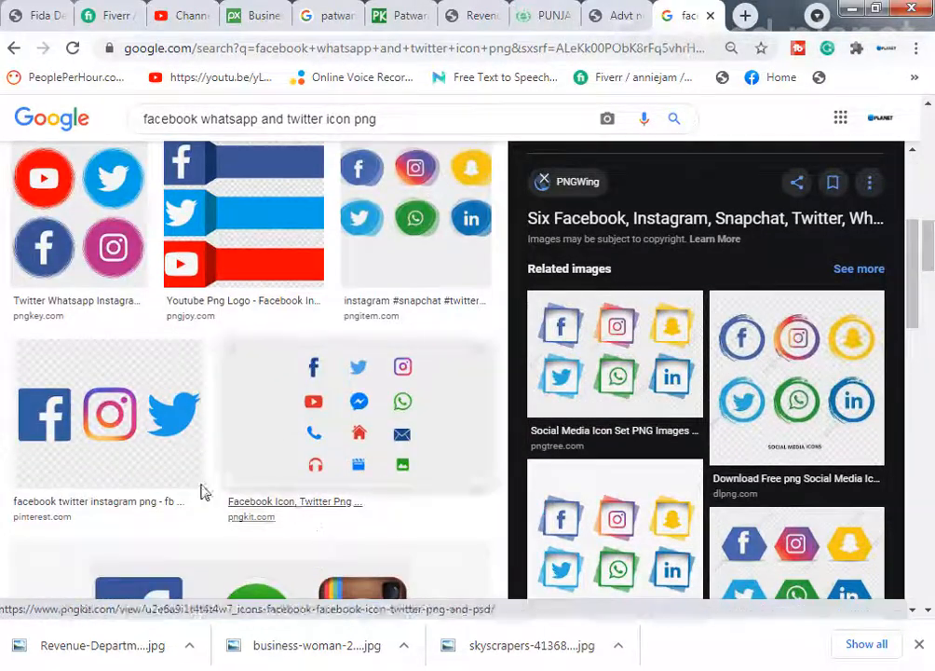
click(107, 449)
scroll(56, 407, down, 3)
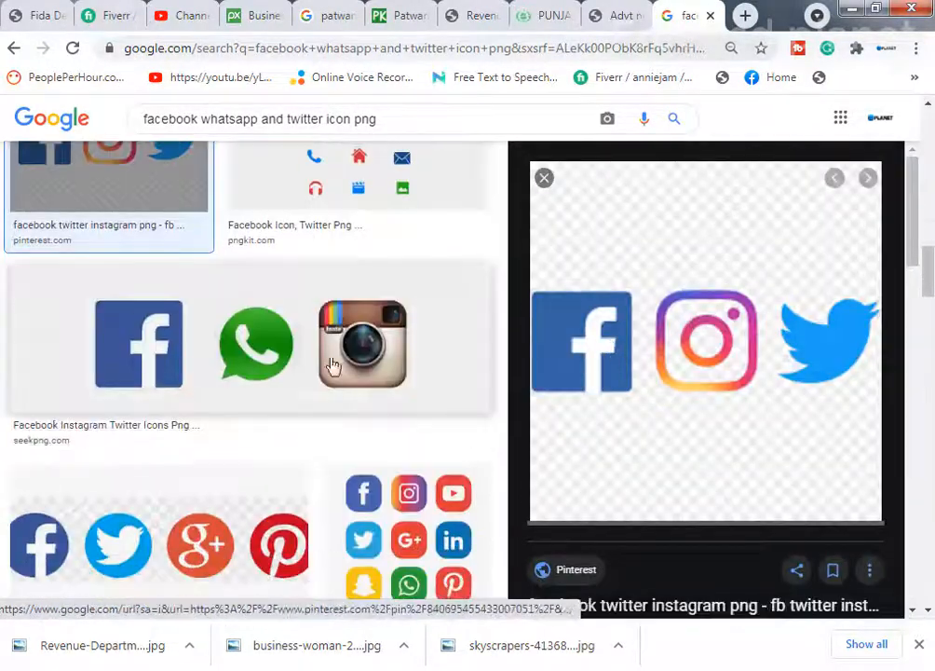
click(301, 345)
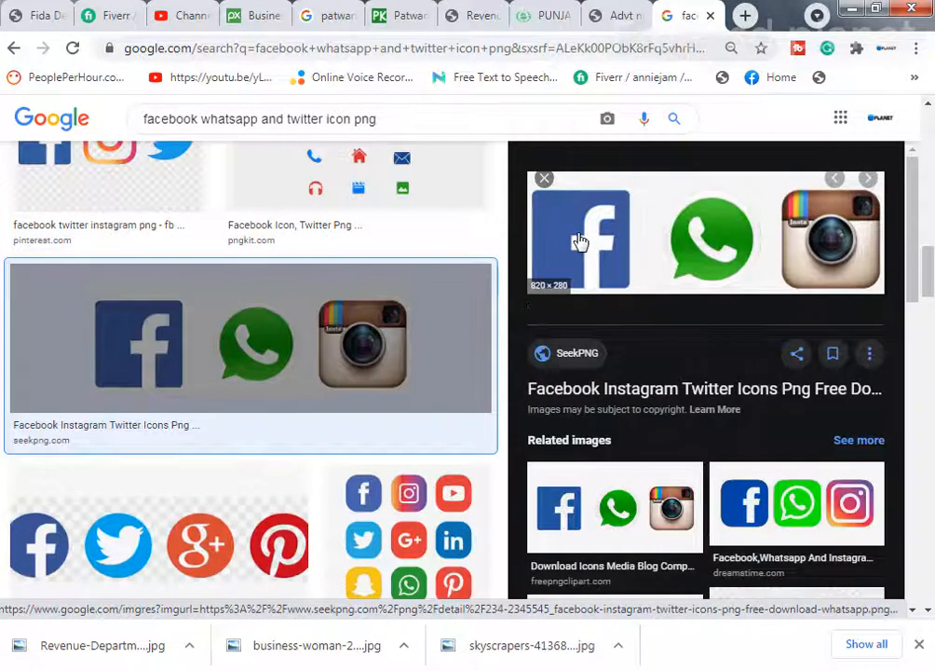
scroll(286, 507, down, 5)
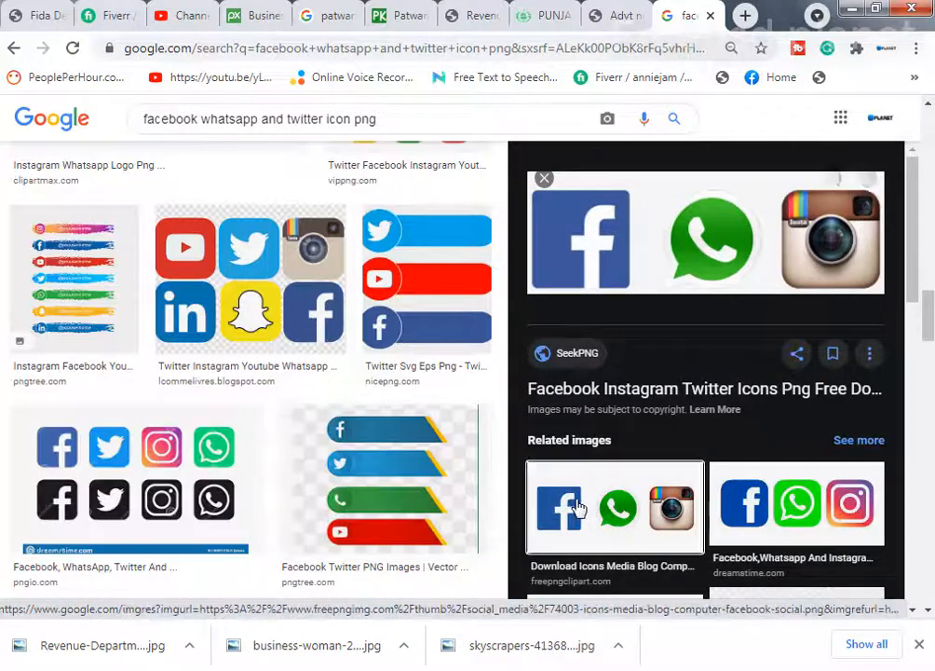
- Preview the FreePngClipart image with Facebook, WhatsApp and Instagram icons and save it to Pictures as 74003-icons-media-blog-computer-facebook-social
click(615, 508)
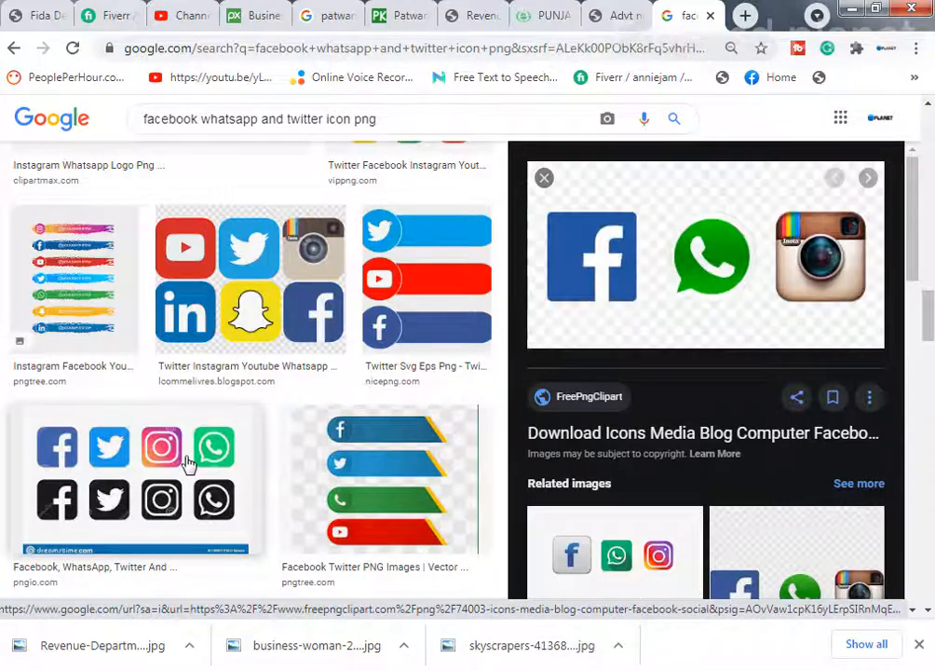
right_click(599, 267)
click(645, 457)
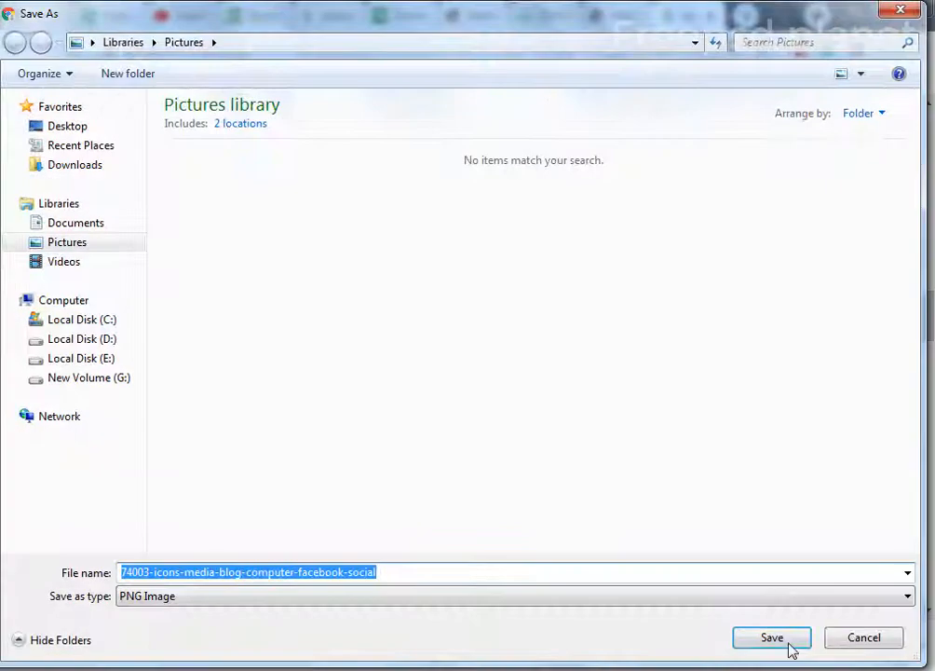
click(785, 642)
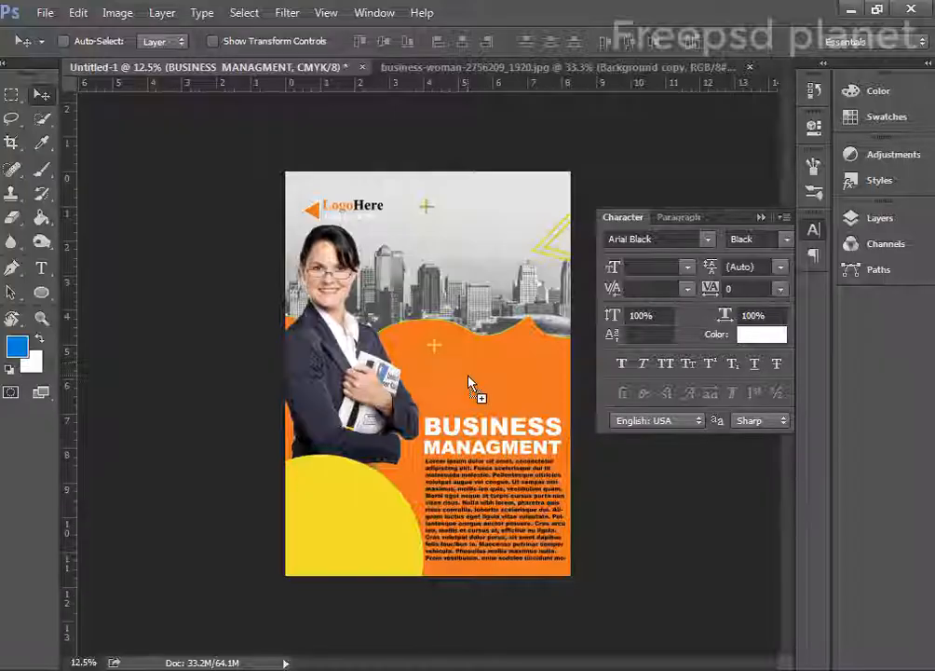
- Back in Photoshop, place the saved social icons image on the orange area above the heading, scaled down to a small row
drag(468, 384, 468, 384)
drag(280, 298, 441, 383)
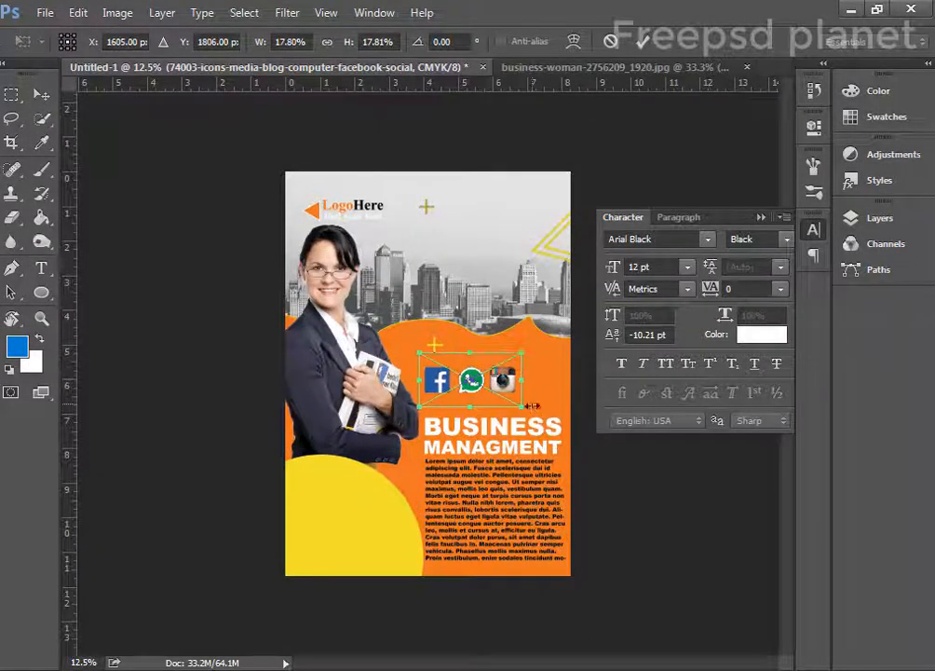
drag(526, 406, 462, 390)
double_click(428, 369)
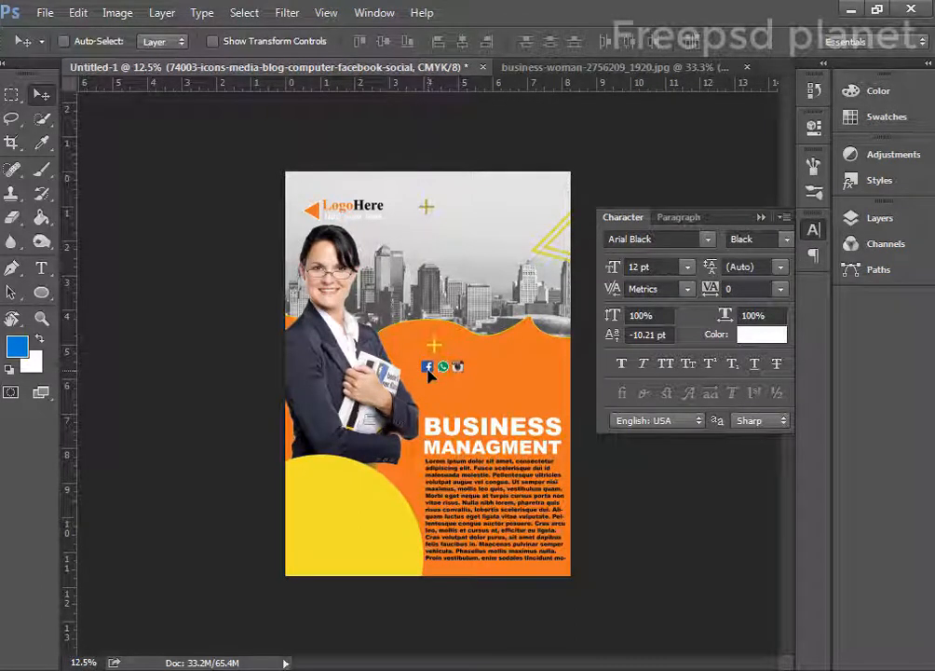
- Resize the social icon row to about 11% scale, keeping it just below the lower yellow plus sign
drag(429, 369, 493, 357)
key(ctrl+t)
key(Return)
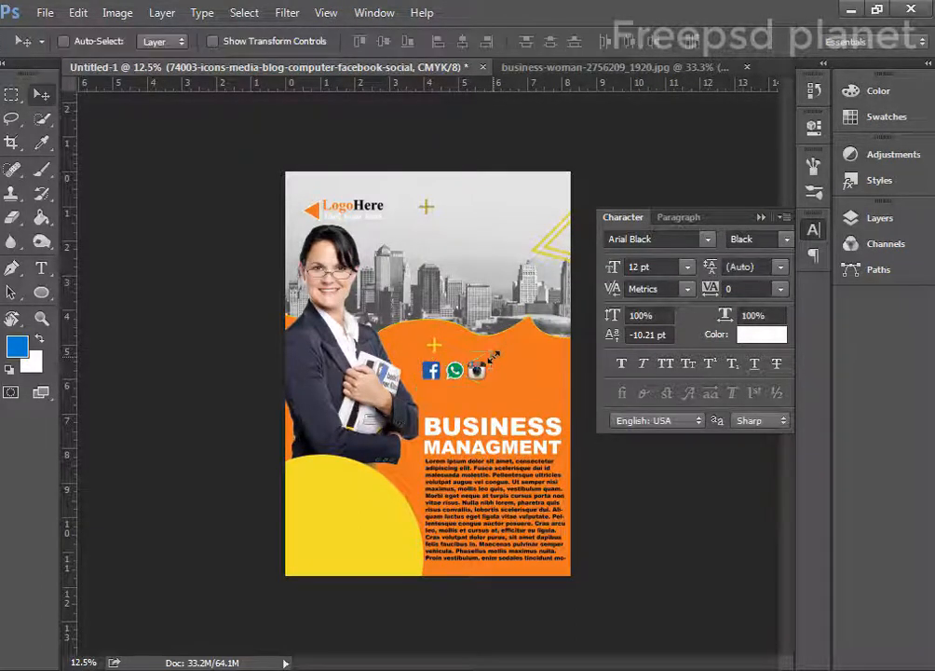
key(t)
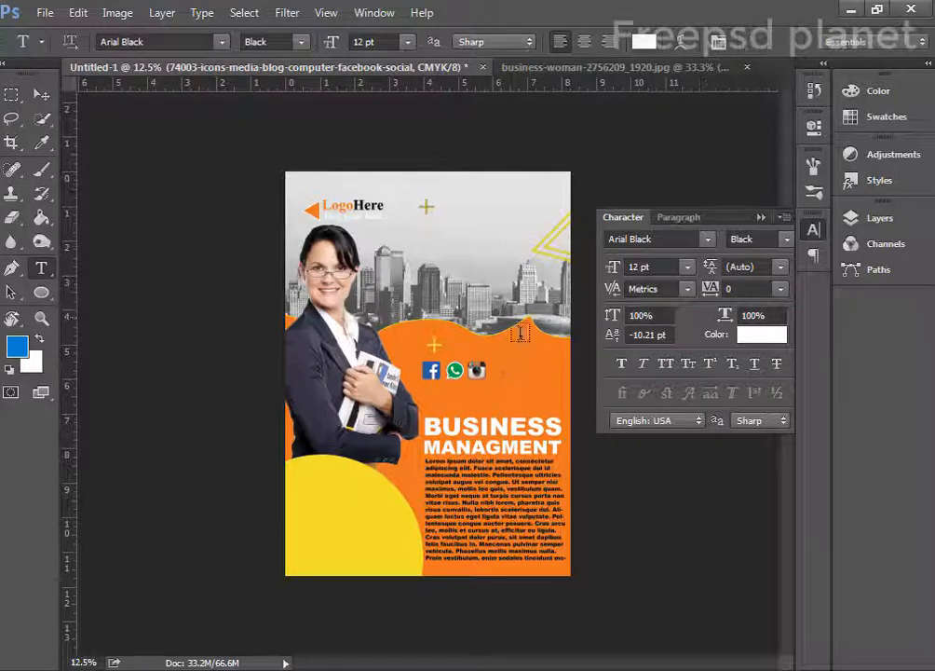
key(ctrl+t)
drag(492, 343, 482, 351)
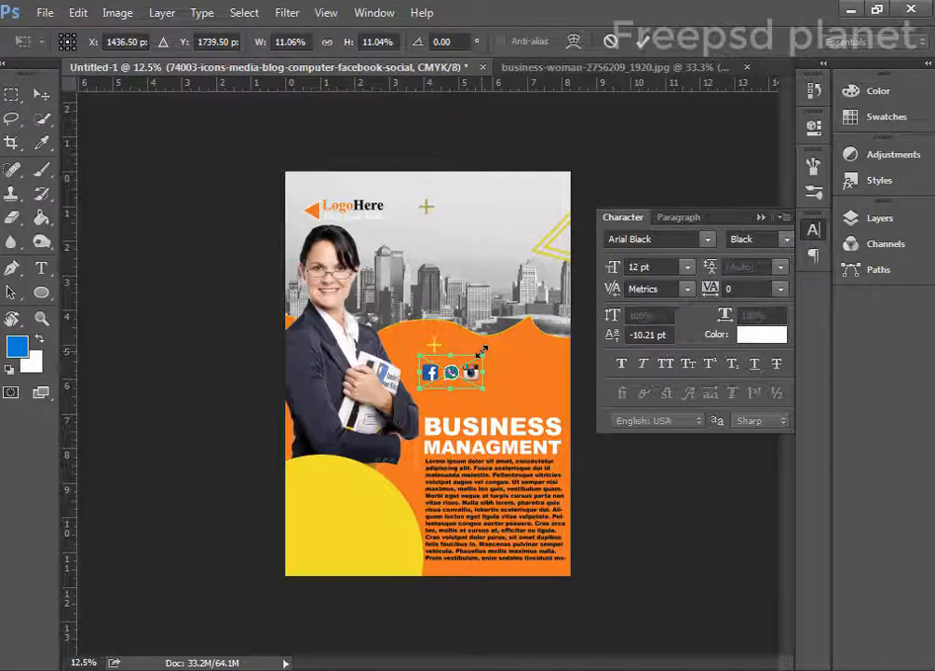
key(Return)
key(ctrl+plus)
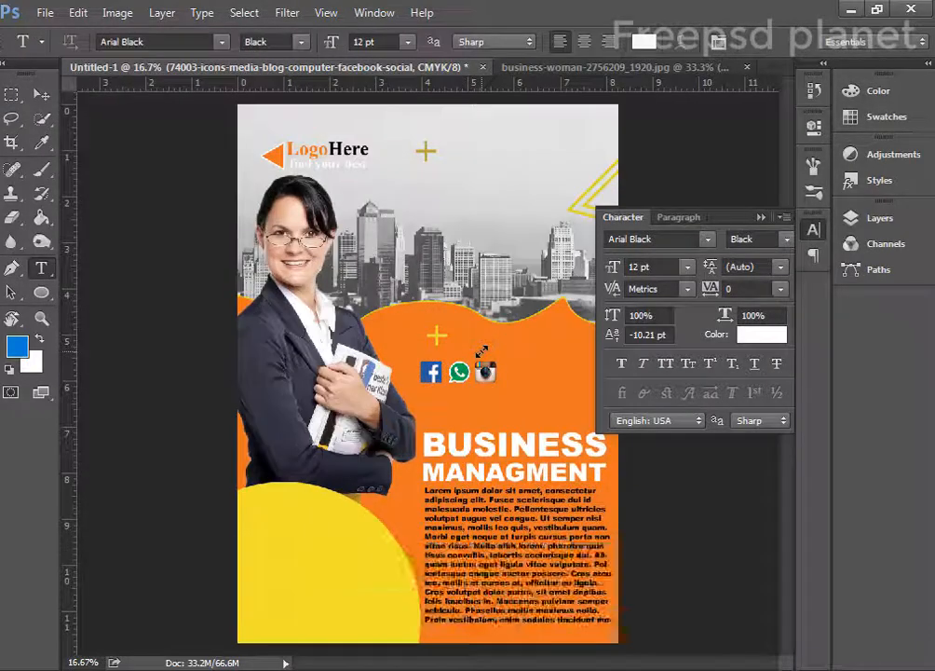
click(761, 216)
click(507, 376)
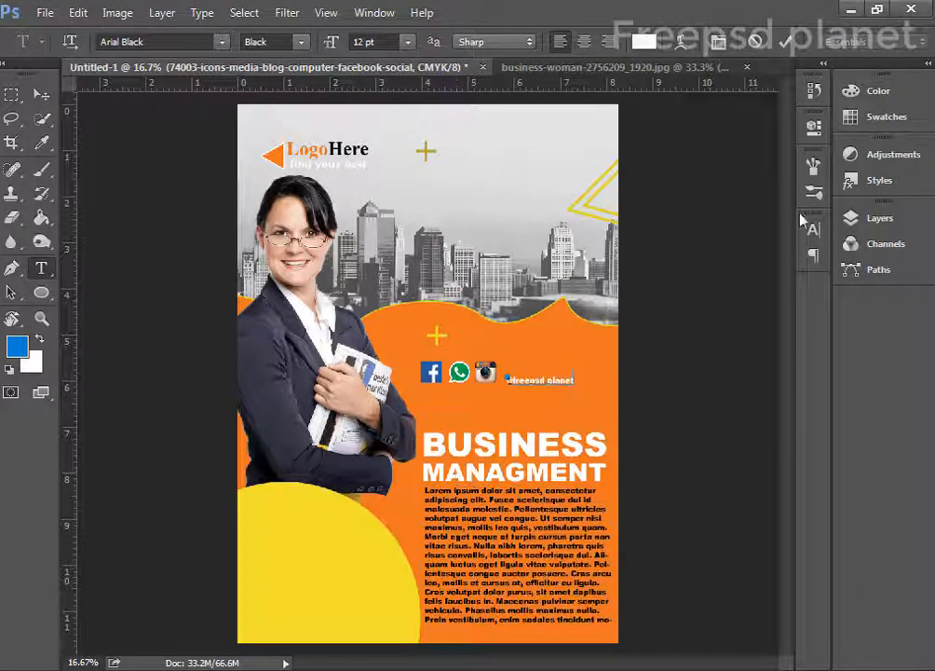
click(785, 41)
click(41, 94)
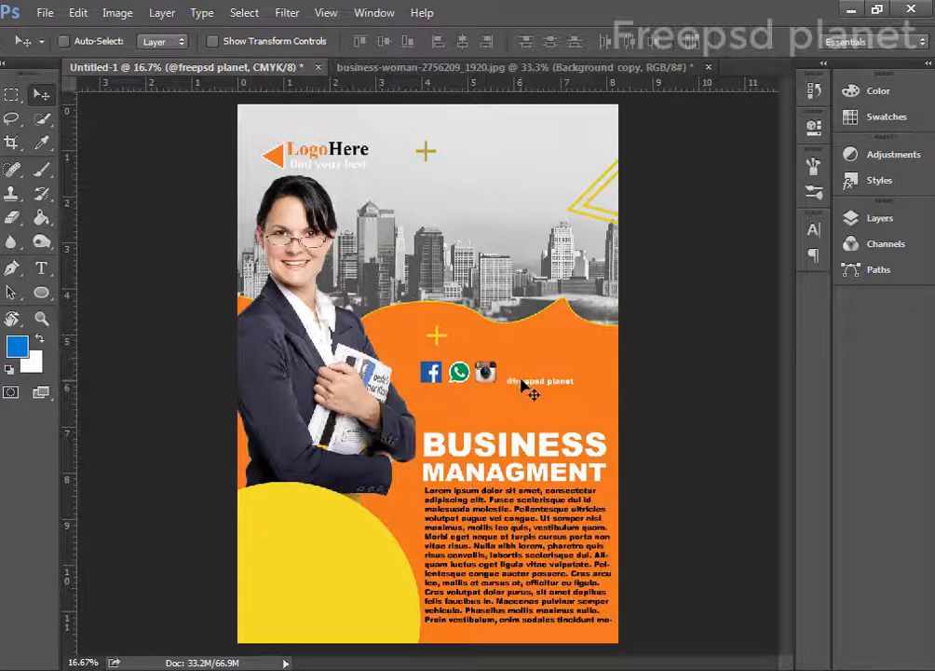
drag(523, 385, 516, 373)
click(813, 229)
click(617, 267)
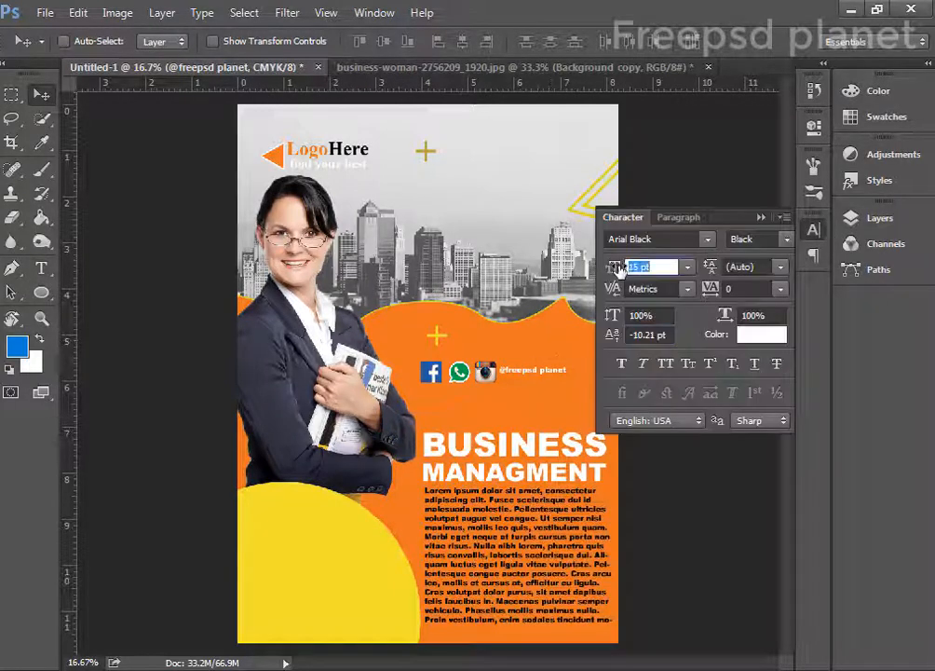
text(18)
key(Tab)
click(761, 217)
drag(559, 377, 555, 376)
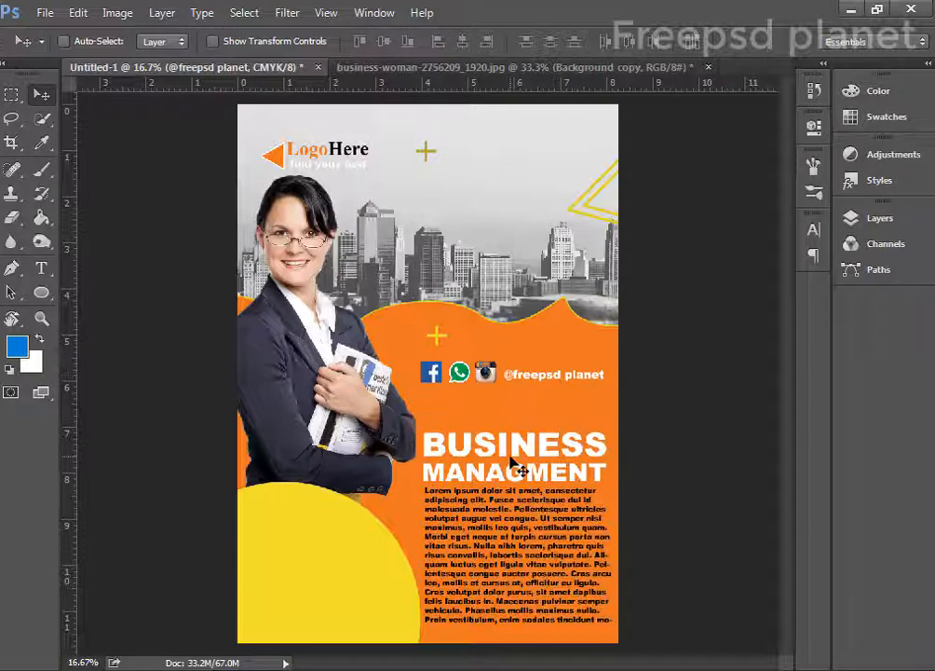
- Move the heading and paragraph up beneath the icons and shorten the paragraph box to end after the "quam luctus eget ligula vitae vulputate" line
drag(518, 470, 511, 427)
drag(502, 540, 500, 503)
key(t)
click(507, 557)
drag(511, 589, 511, 526)
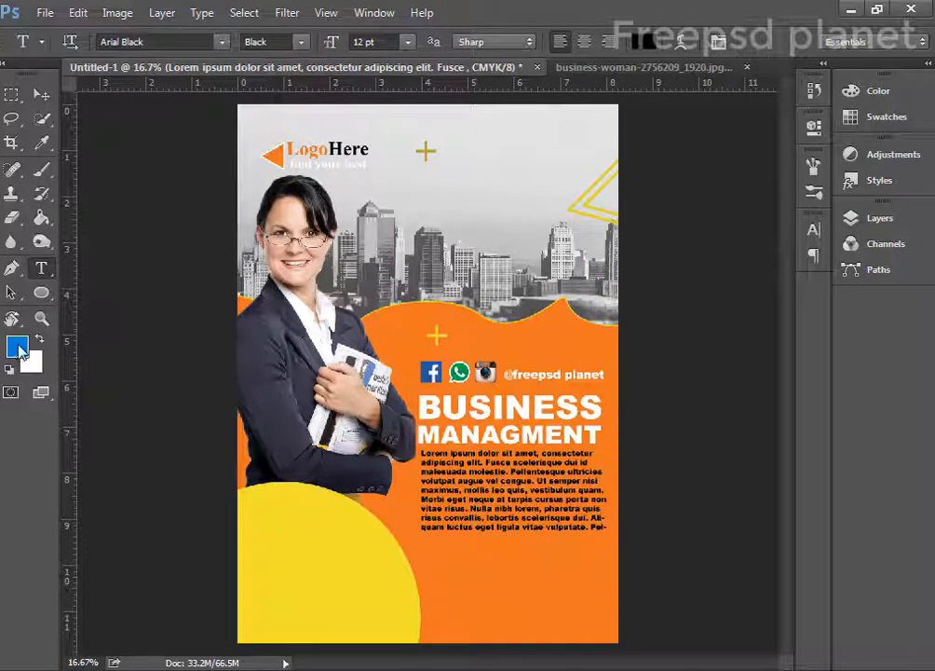
- Draw a blue rounded rectangle about 1050 × 181 px with 10 px corners below the paragraph and remove its stroke
right_click(43, 294)
click(114, 292)
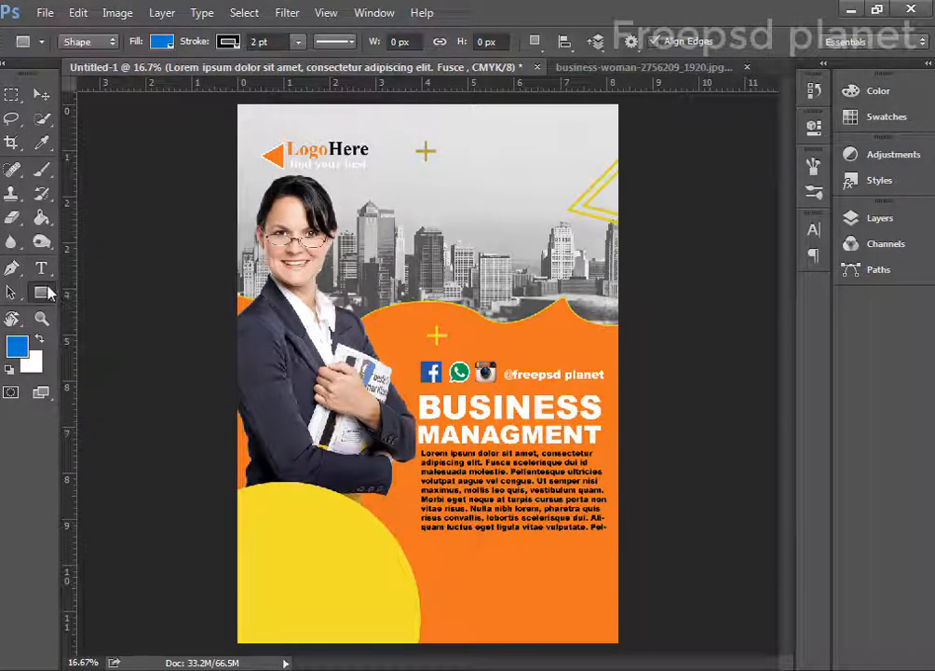
right_click(46, 294)
click(117, 304)
drag(449, 558, 599, 582)
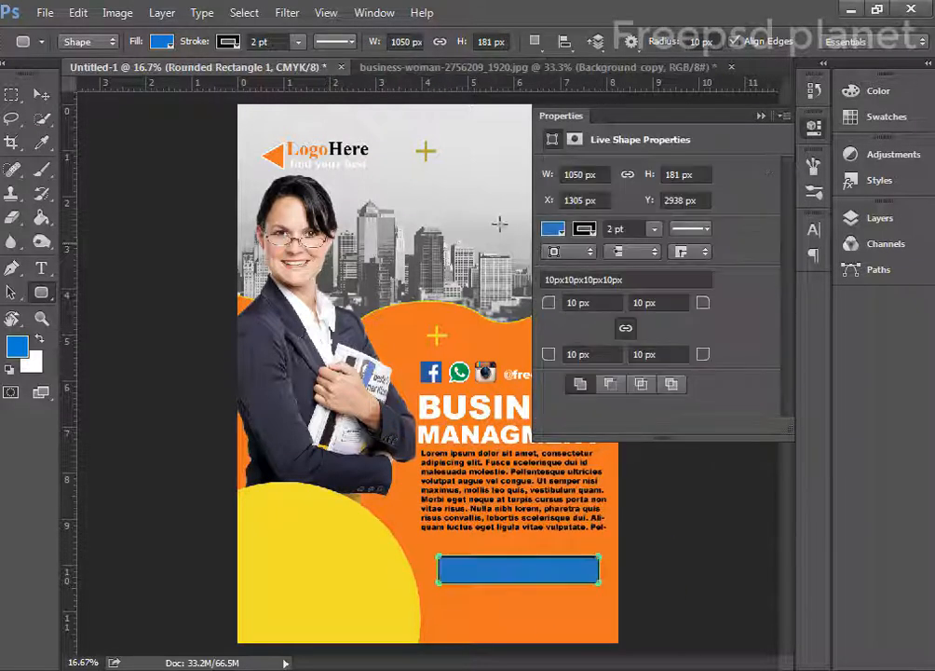
click(585, 229)
click(565, 265)
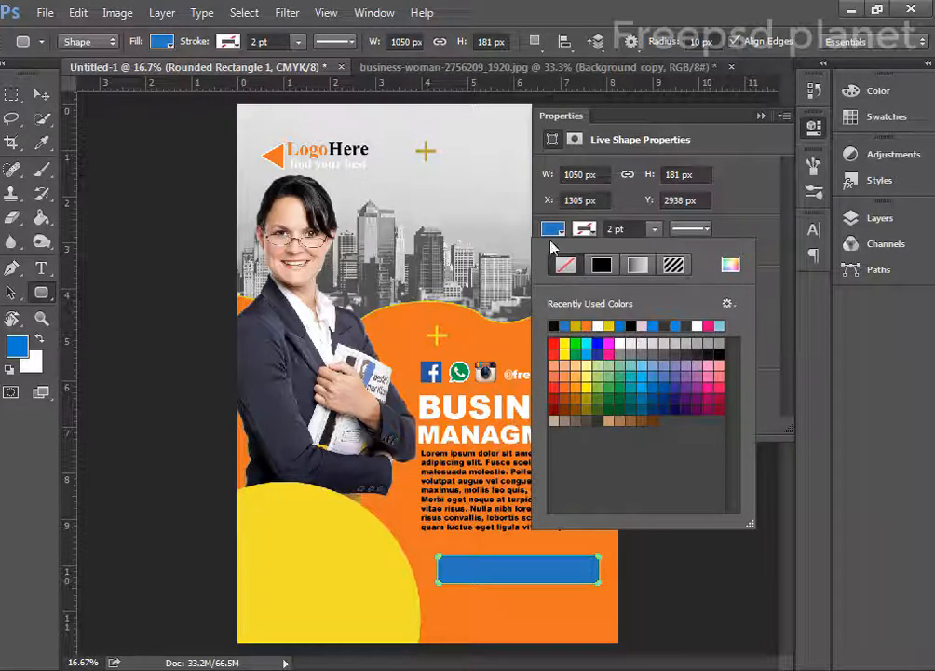
- Fill the rounded rectangle with the yellow sampled from the large circle and move it up directly beneath the paragraph
click(729, 265)
click(301, 582)
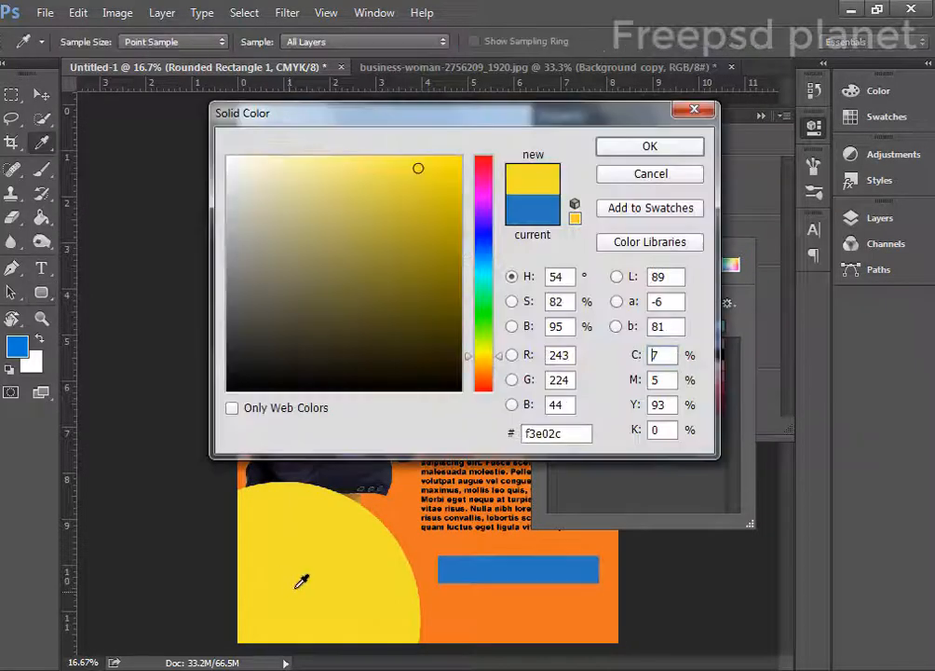
click(650, 148)
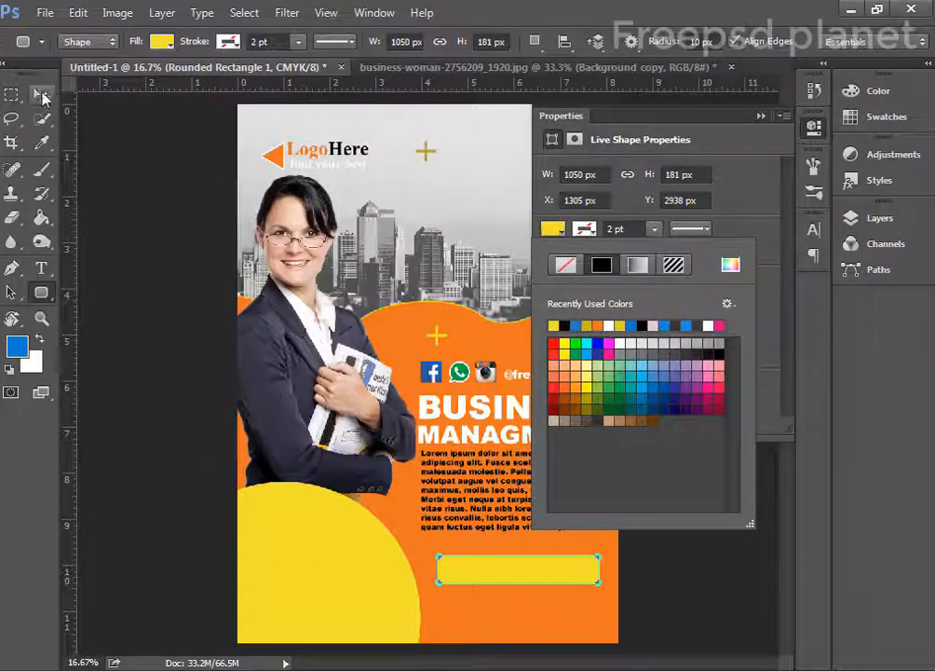
click(42, 96)
drag(507, 571, 491, 560)
- Add the text "tinyadobegraphic.blogspot.com" in 12 pt Arial Black below the yellow rectangle
key(t)
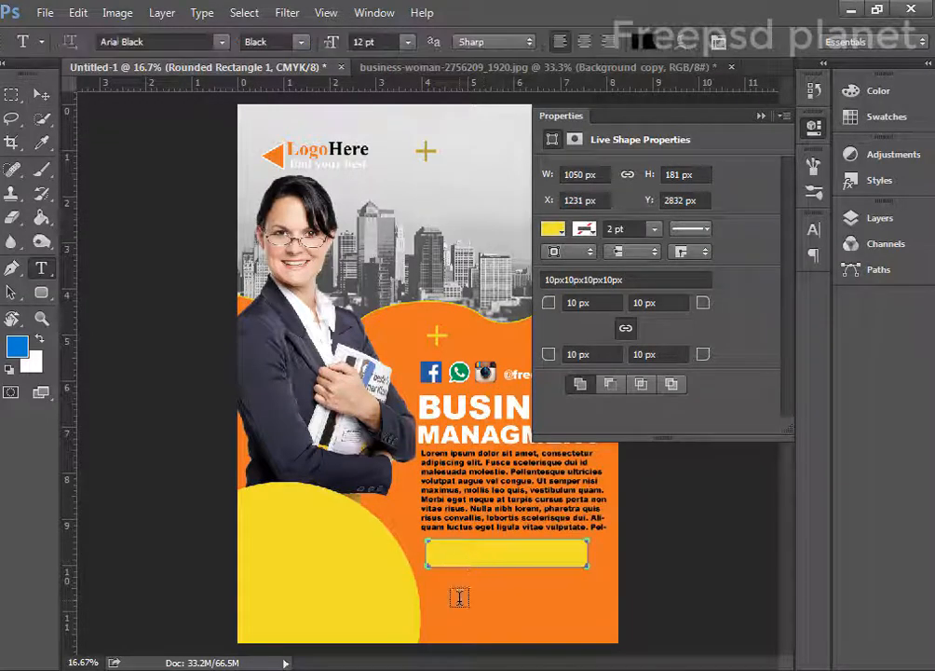
text(ti)
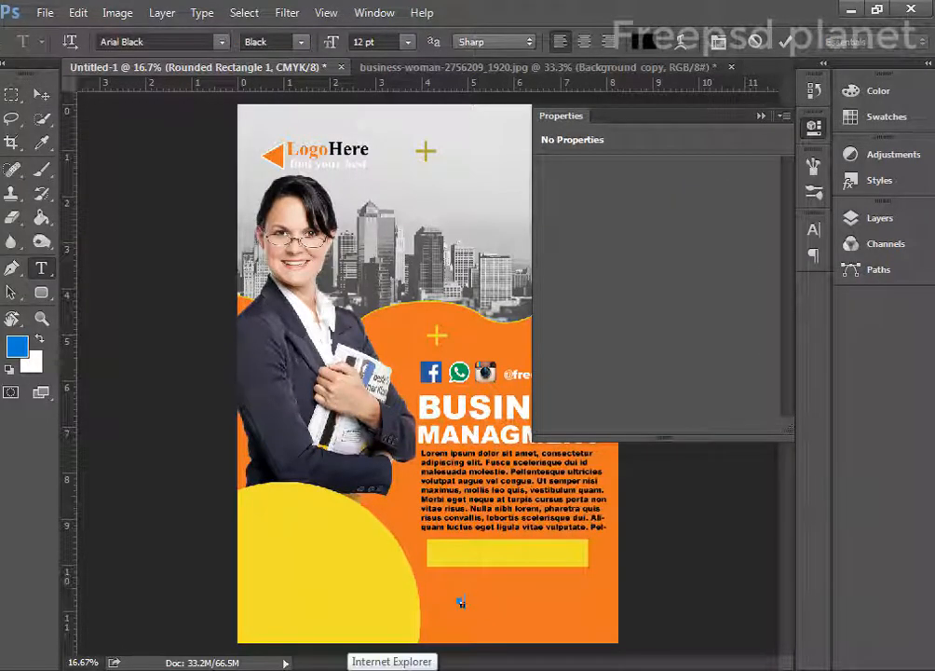
text(nyadobegr)
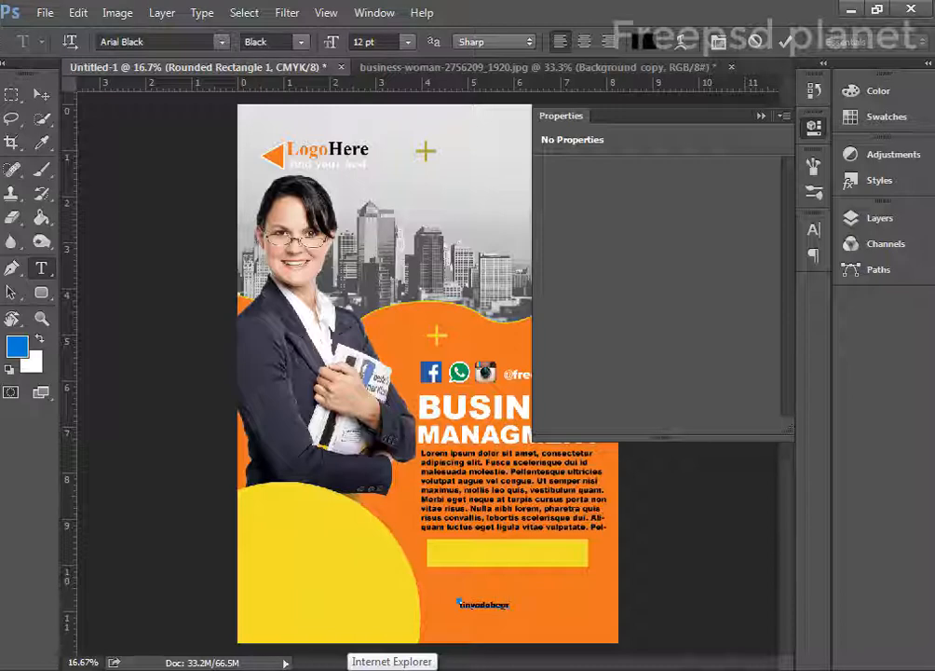
text(aphic.blogspot.com)
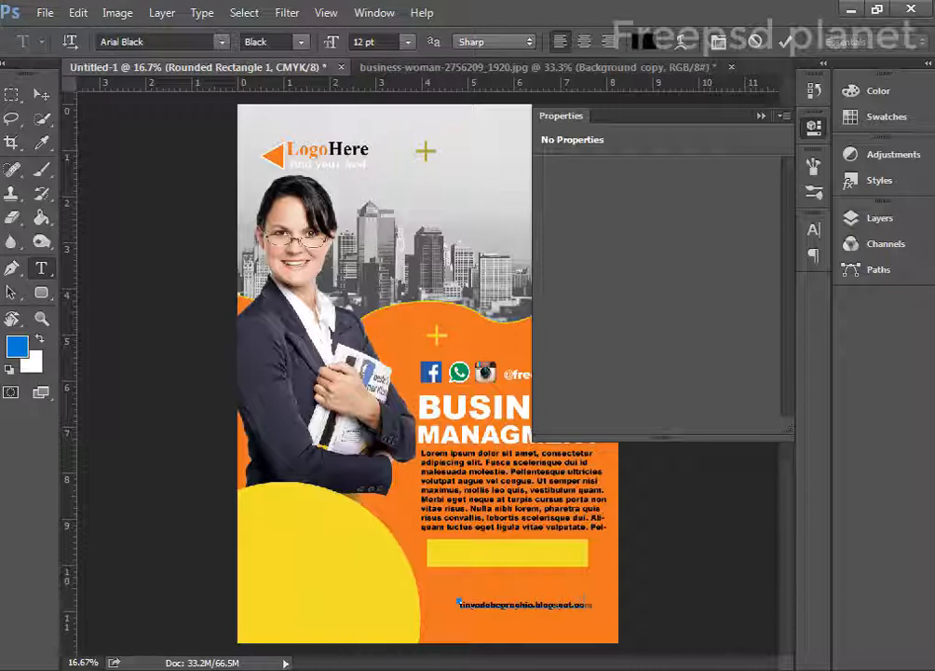
click(788, 42)
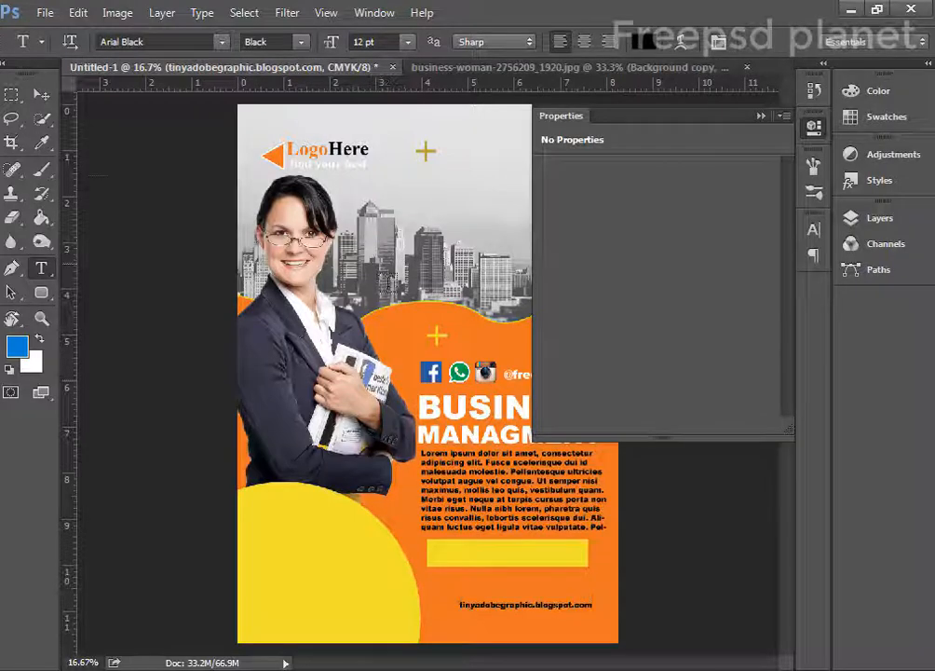
- Move the website text onto the yellow rectangle and set its size to 14 pt
click(41, 94)
drag(497, 610, 460, 557)
drag(467, 556, 468, 557)
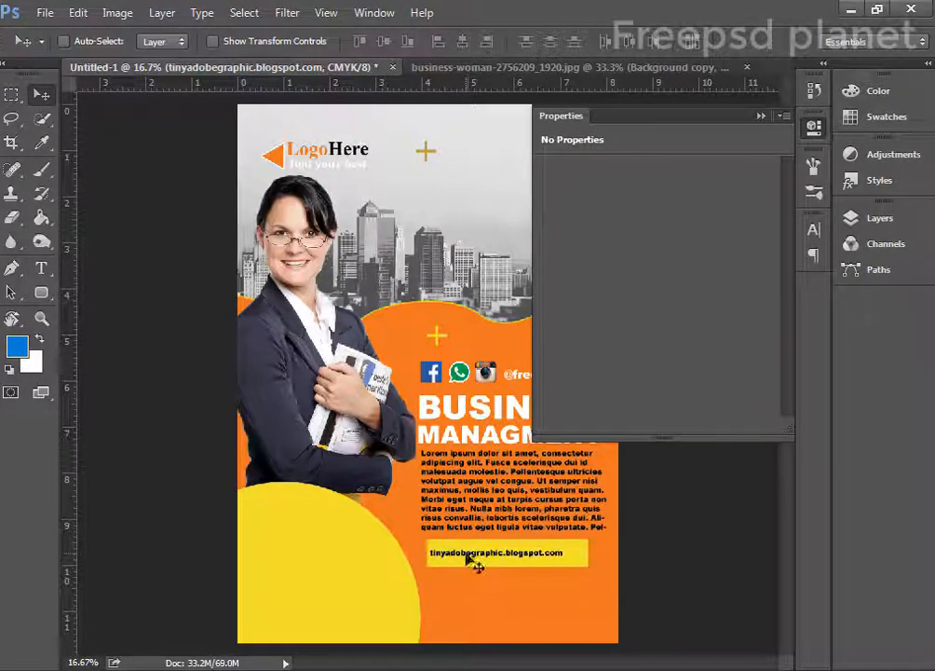
click(814, 229)
drag(615, 269, 616, 270)
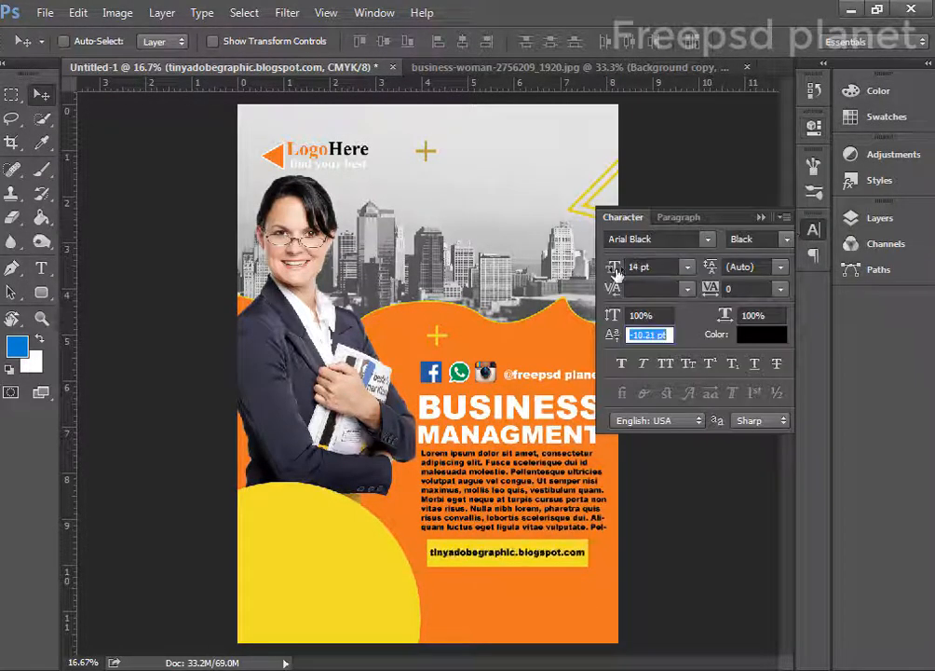
- Recolor the website text with the orange sampled from the flyer background
click(753, 337)
drag(240, 170, 227, 391)
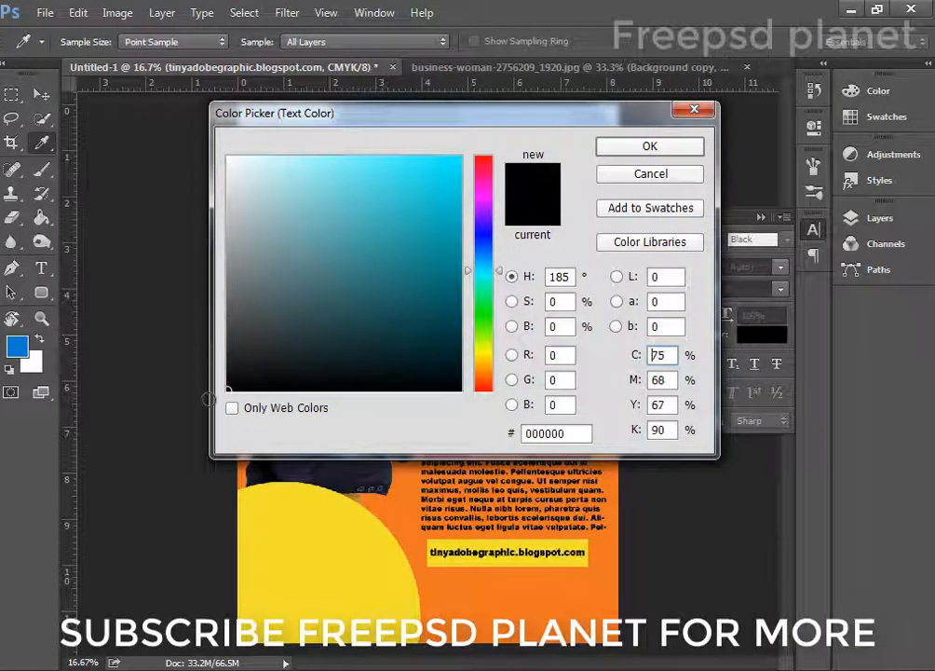
click(473, 607)
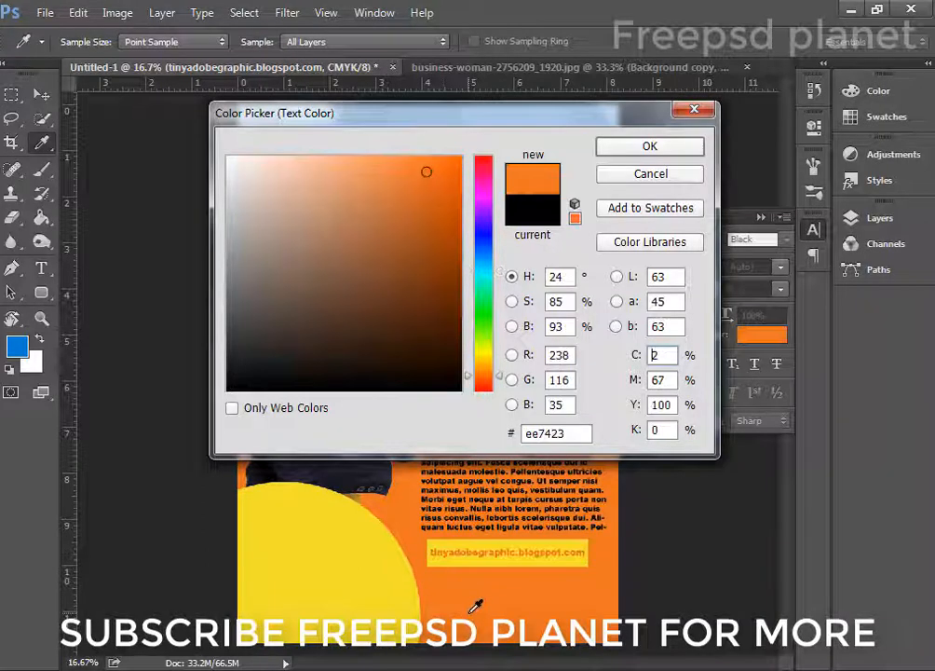
click(676, 148)
click(761, 217)
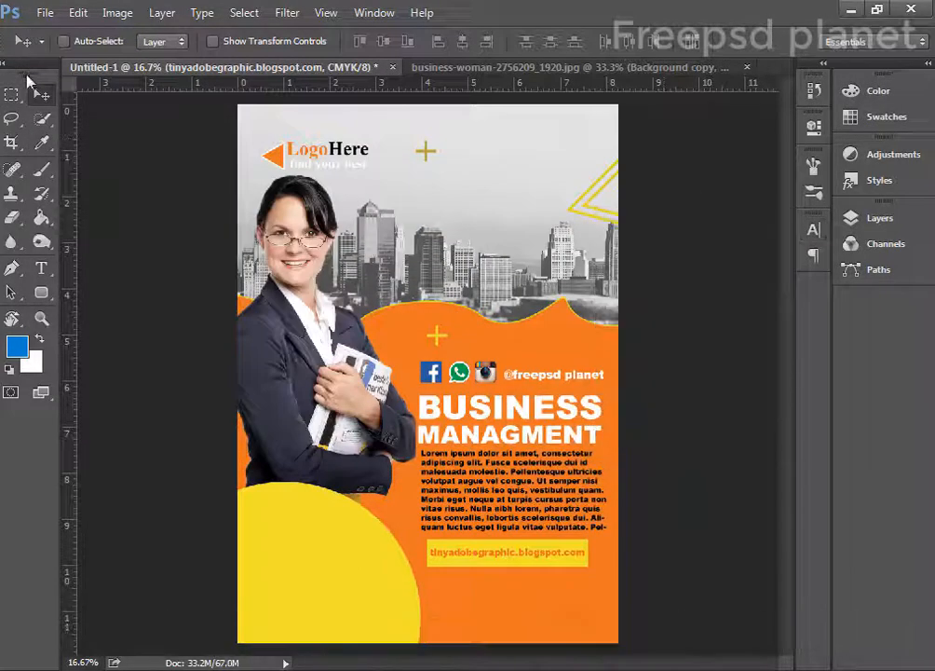
- Reduce the yellow rectangle's height to about 0.38 in so that it fits closely around the website text
ctrl+click(498, 564)
key(ctrl+t)
drag(508, 573, 501, 564)
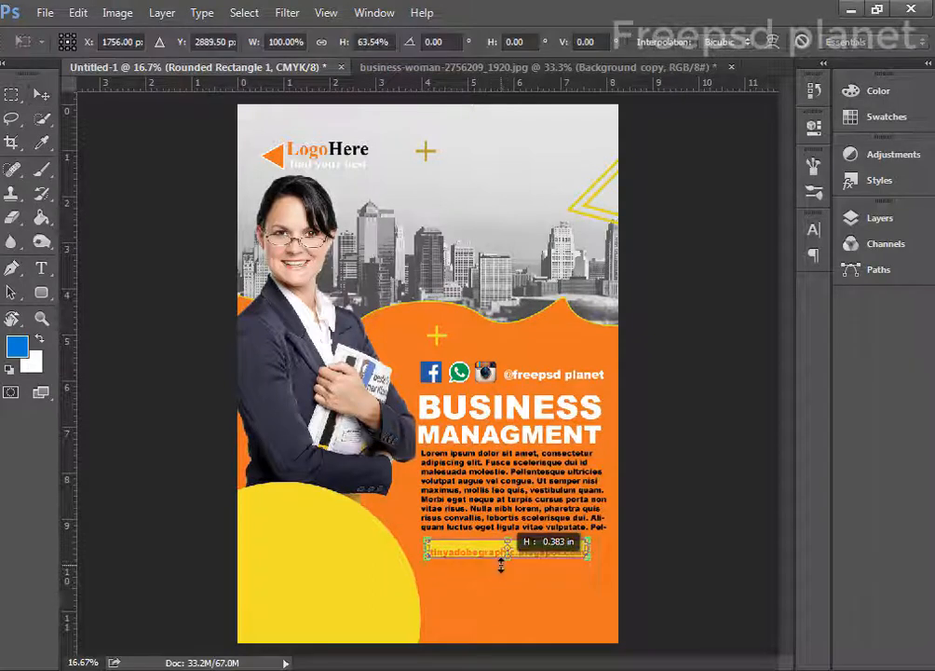
key(Return)
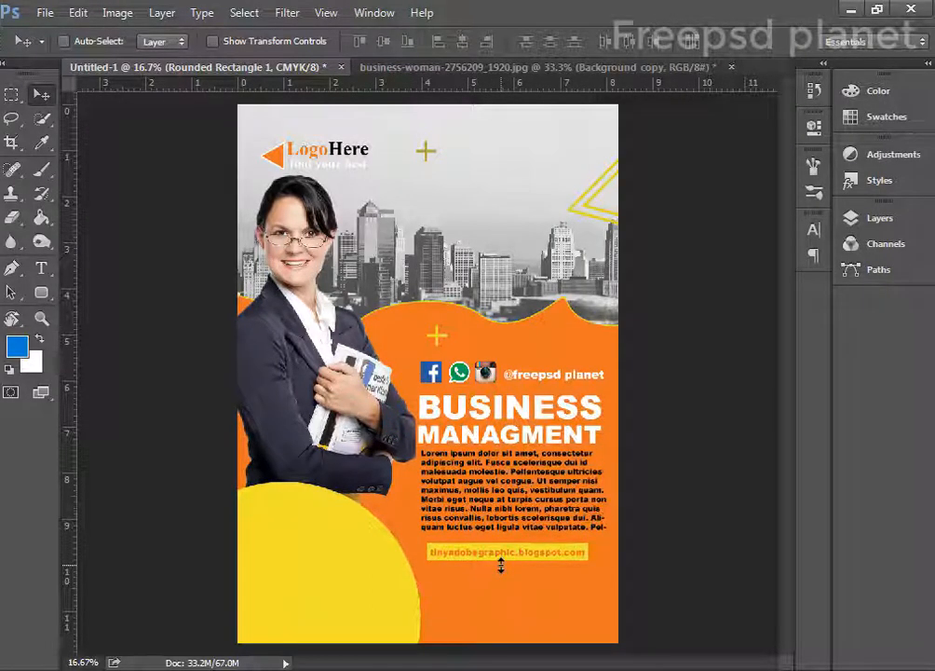
- Scale the website text and yellow rectangle together to about 115% and shift both to line up beneath the paragraph
ctrl+click(473, 553)
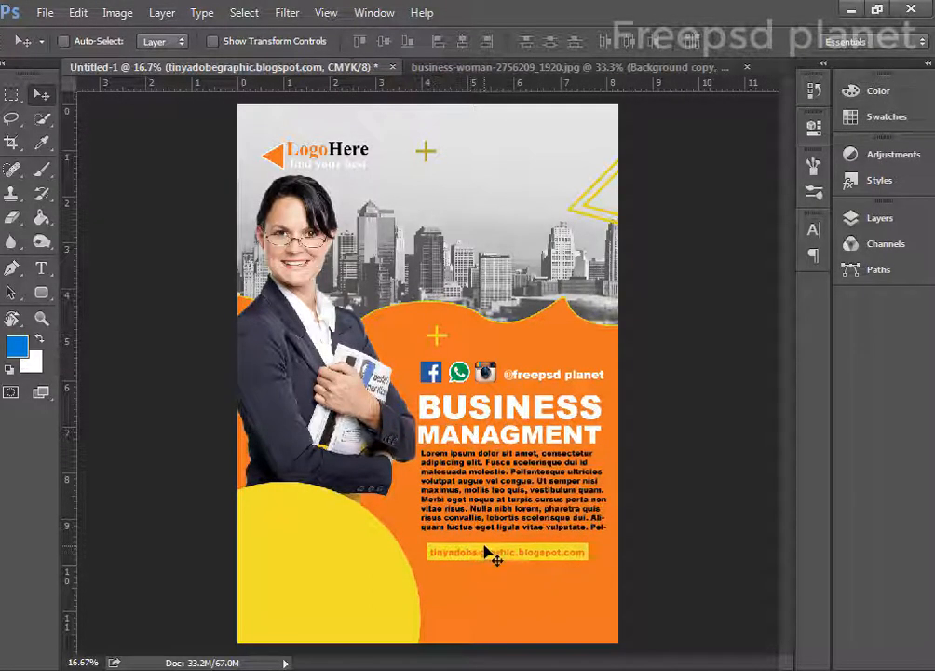
key(ctrl+t)
drag(590, 538, 602, 537)
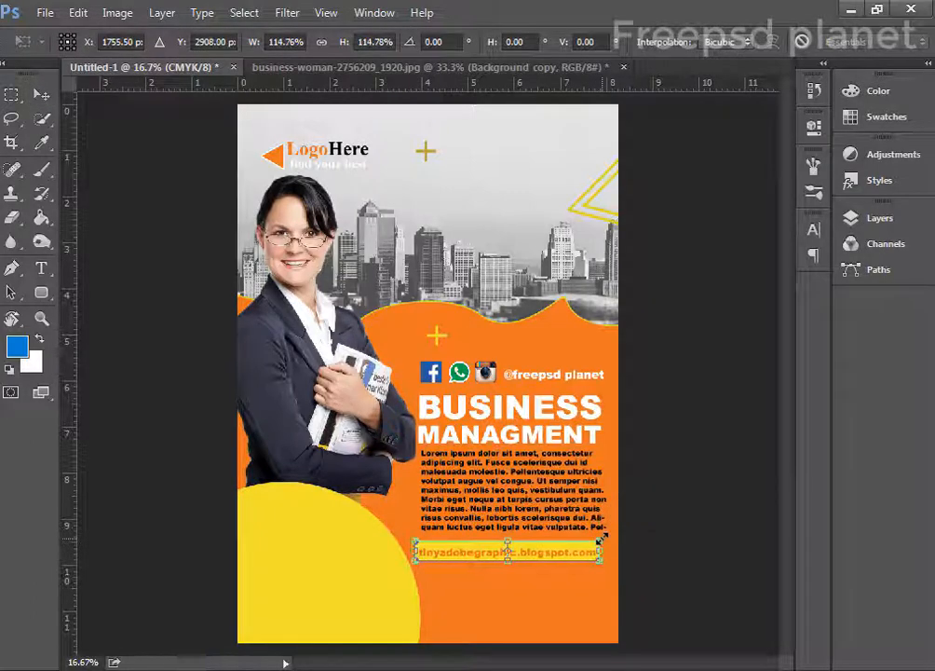
key(Return)
key(F7)
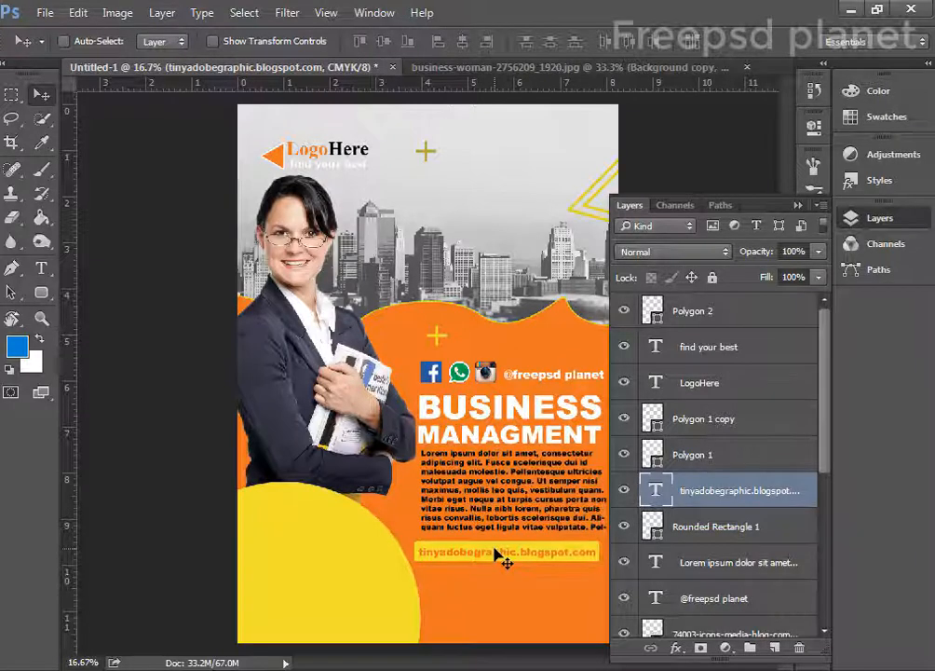
shift+click(711, 529)
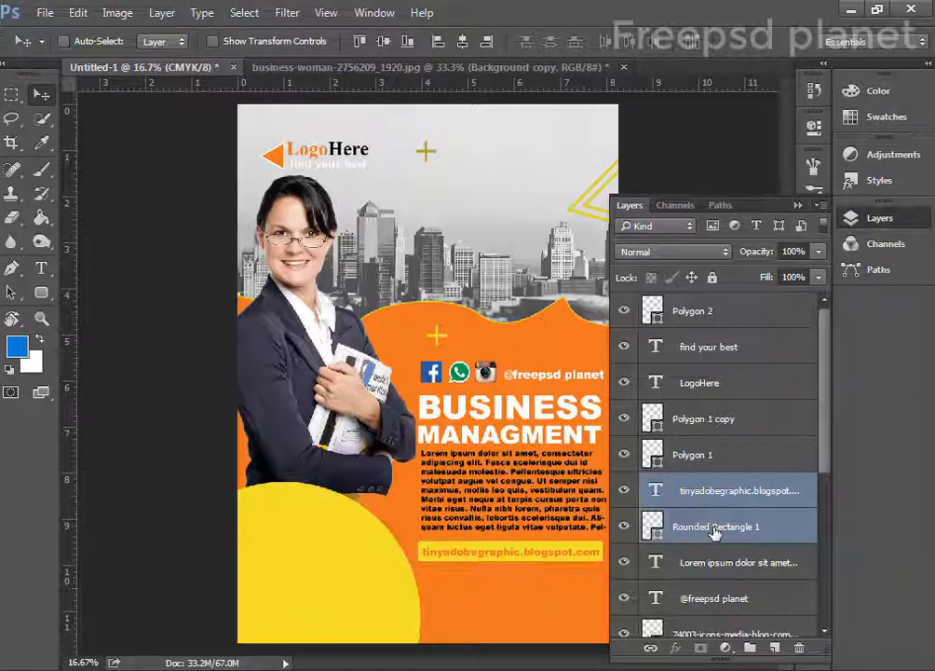
click(797, 206)
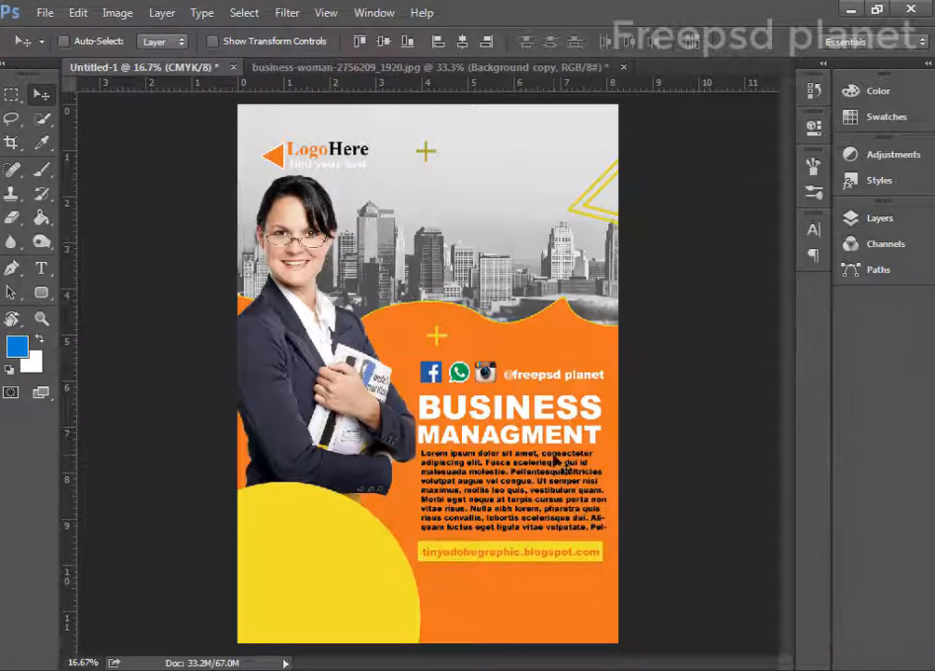
- Shift the large yellow circle slightly left and place a copy of it partly off the flyer's lower-right corner
ctrl+click(314, 573)
drag(315, 576, 601, 627)
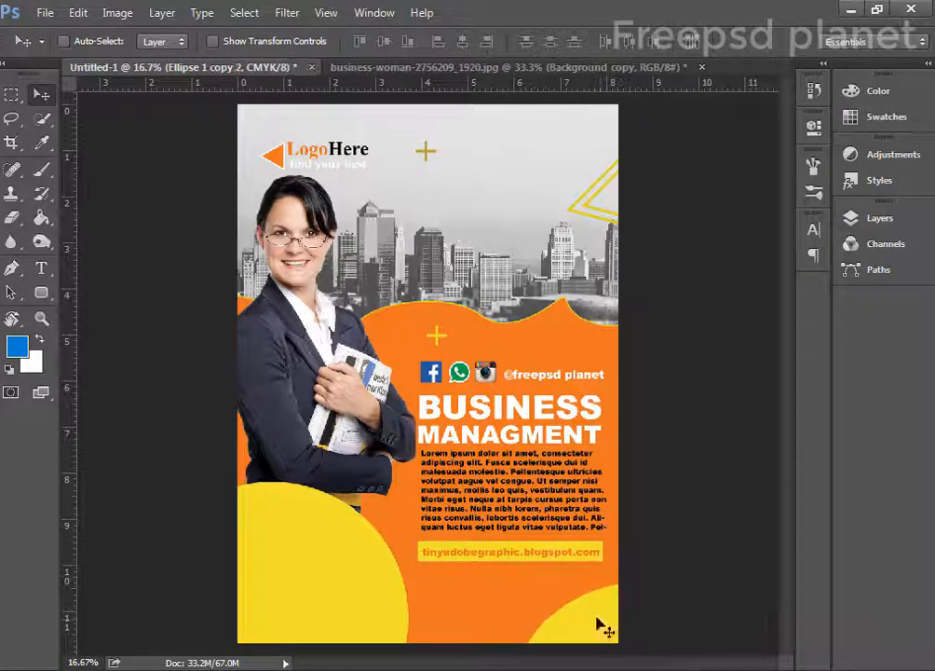
- Add the orange text "2021" on the large yellow circle and enlarge it to about 64.67 pt
key(t)
click(271, 534)
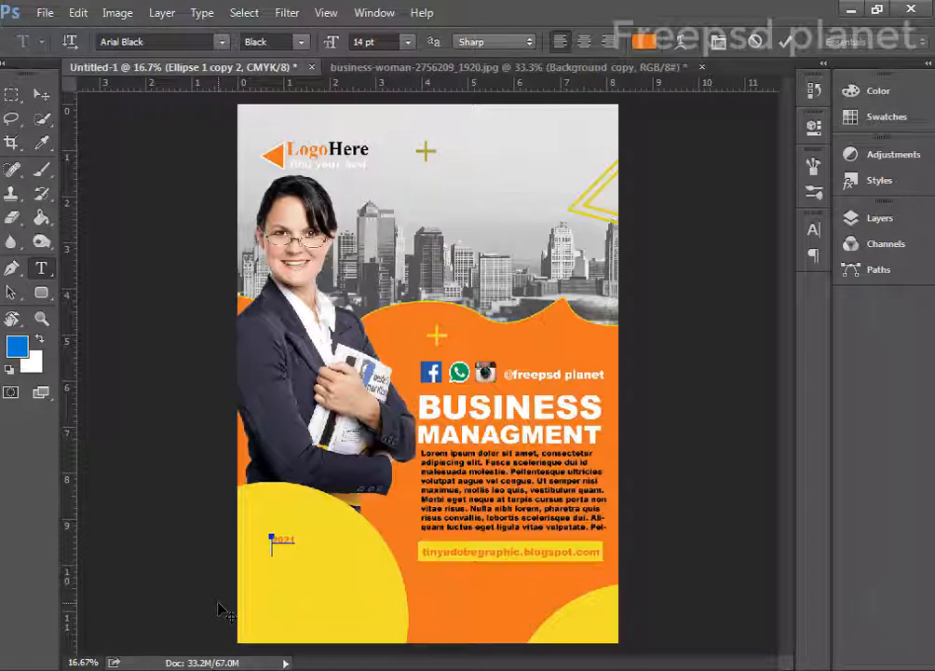
click(787, 42)
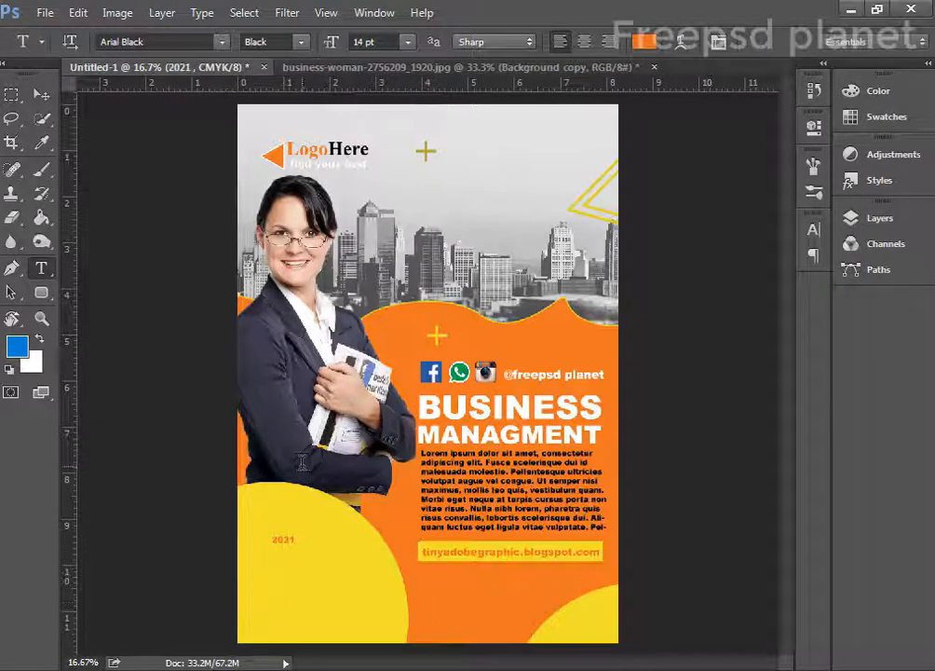
key(ctrl+t)
drag(300, 534, 326, 553)
key(Return)
- Duplicate the "2021" text directly below, change the copy to "2022" and nudge it down to leave a small gap
key(v)
key(t)
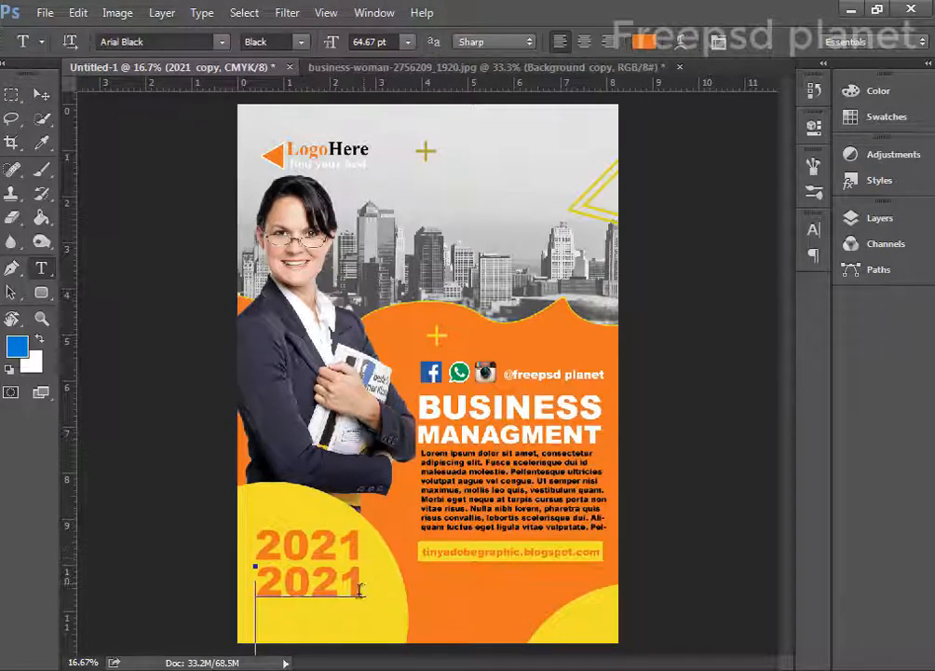
click(357, 575)
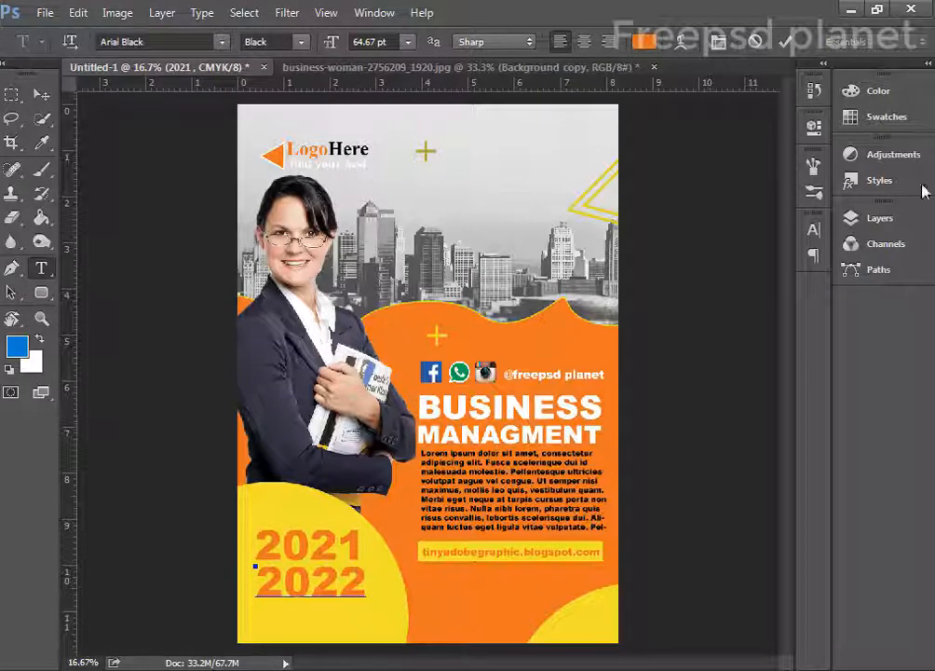
click(785, 41)
click(41, 95)
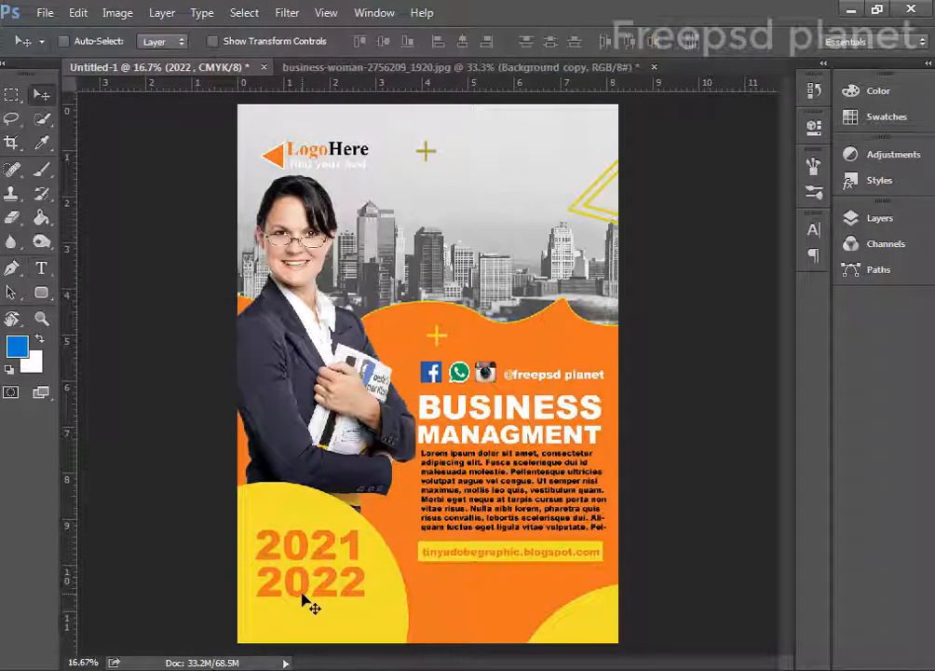
drag(304, 598, 305, 604)
- Start a rounded rectangle between the "2021" and "2022" texts
drag(41, 292, 121, 303)
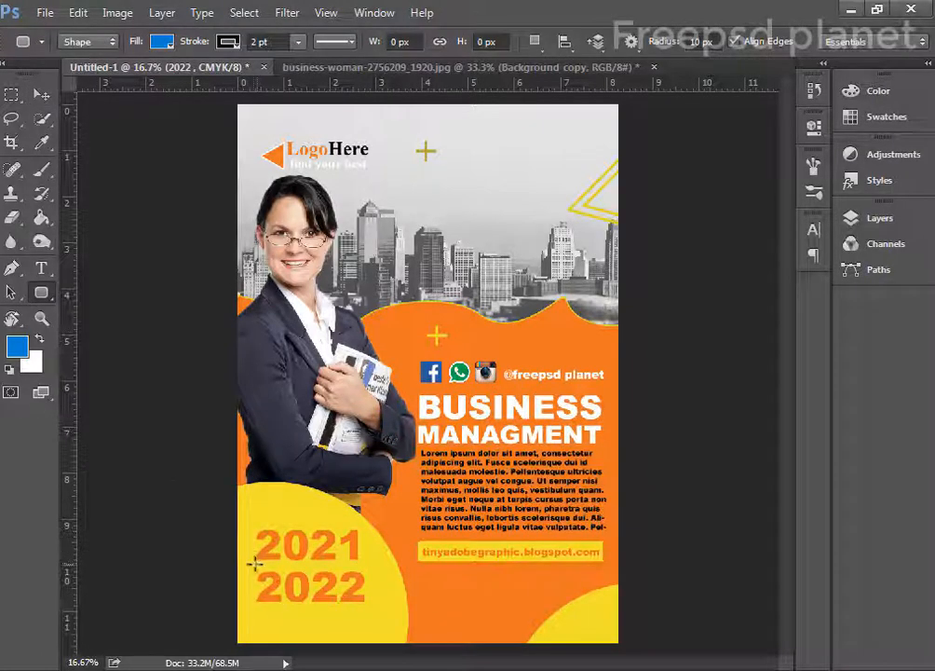